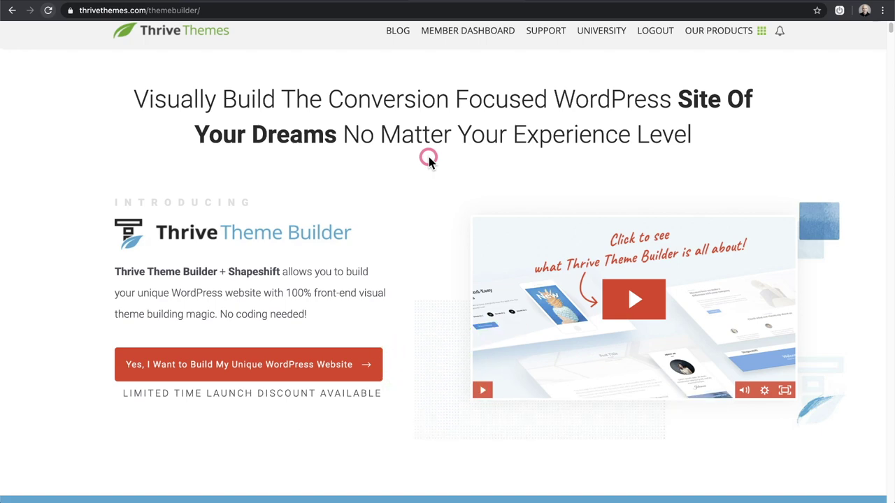
# Examine the Thrive Theme Builder sales page's introduction, the blue section on the included companion products, and the first testimonials.
pyautogui.scroll(1, 429, 161)
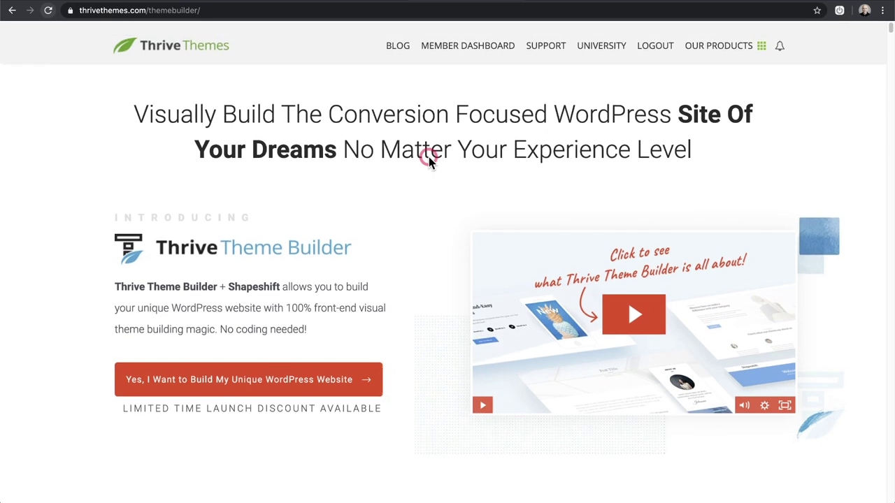
pyautogui.scroll(-1, 429, 299)
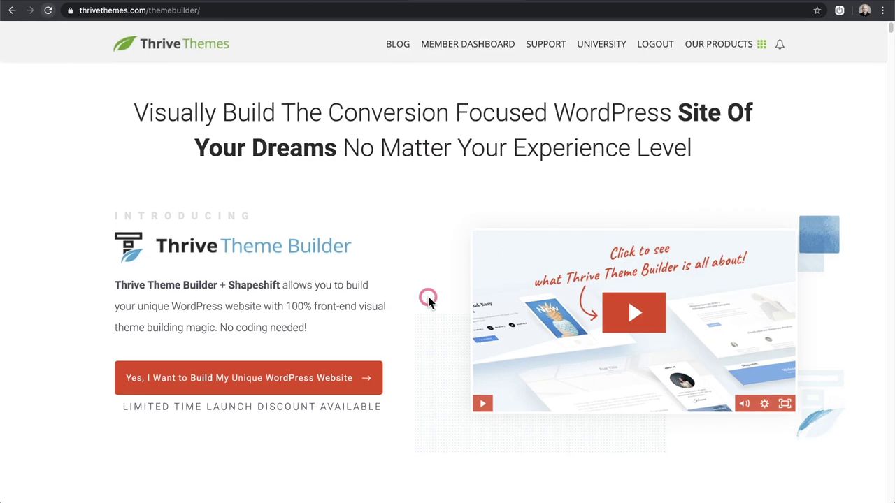
pyautogui.scroll(-5, 428, 299)
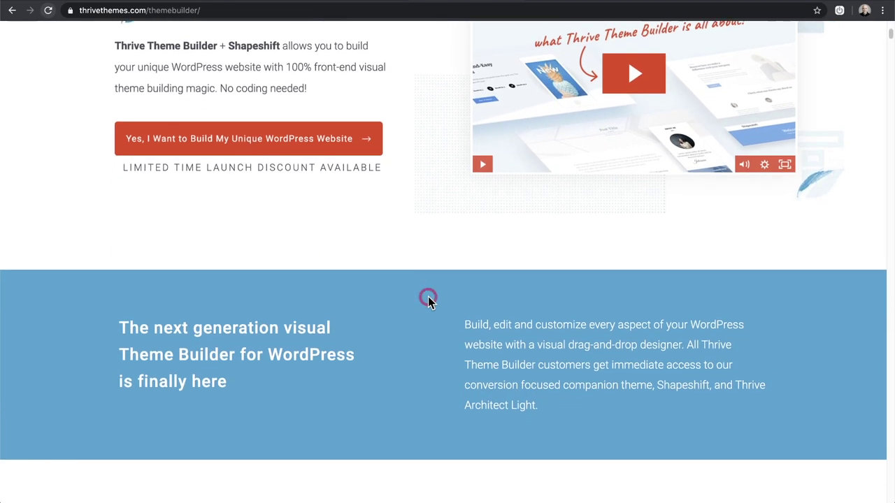
pyautogui.scroll(-3, 428, 296)
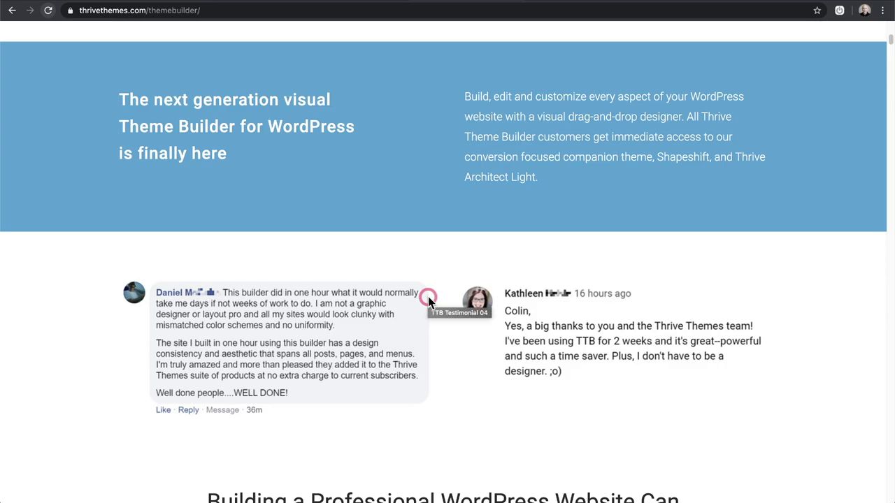
pyautogui.scroll(-4, 428, 297)
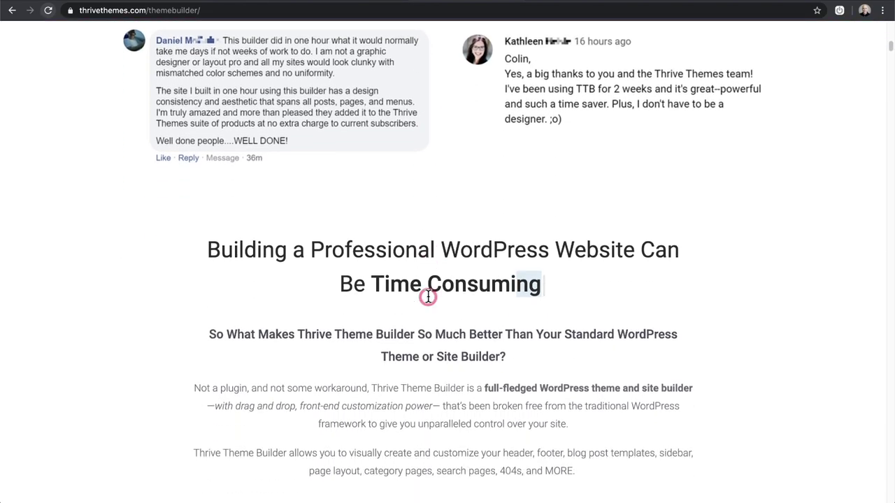
pyautogui.scroll(8, 428, 296)
pyautogui.scroll(-3, 428, 297)
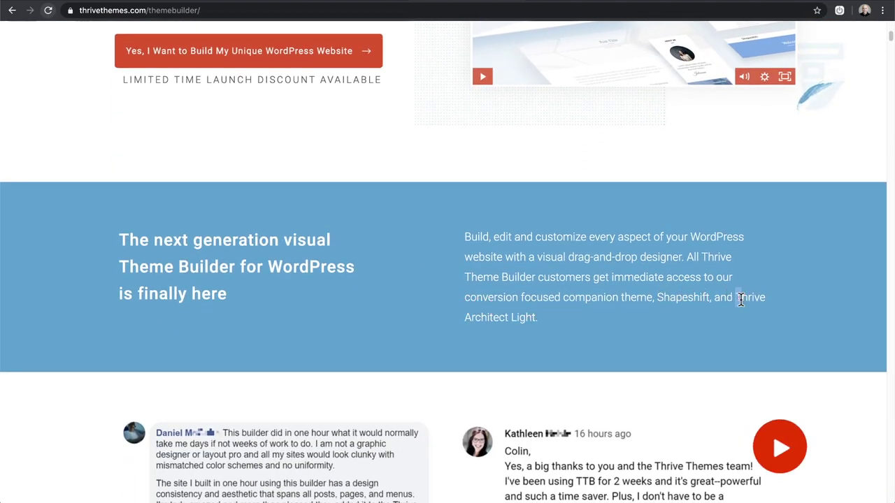
pyautogui.moveTo(735, 298); pyautogui.dragTo(746, 316)
pyautogui.click(560, 313)
pyautogui.scroll(-5, 439, 267)
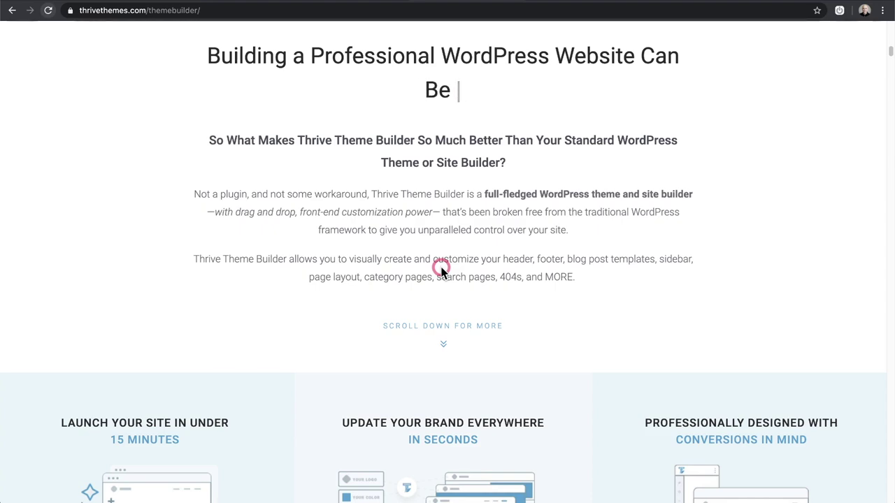
# Review the benefit cards on launching in under 15 minutes, updating the brand everywhere, and conversion-focused design.
pyautogui.scroll(-1, 385, 260)
pyautogui.scroll(-4, 289, 172)
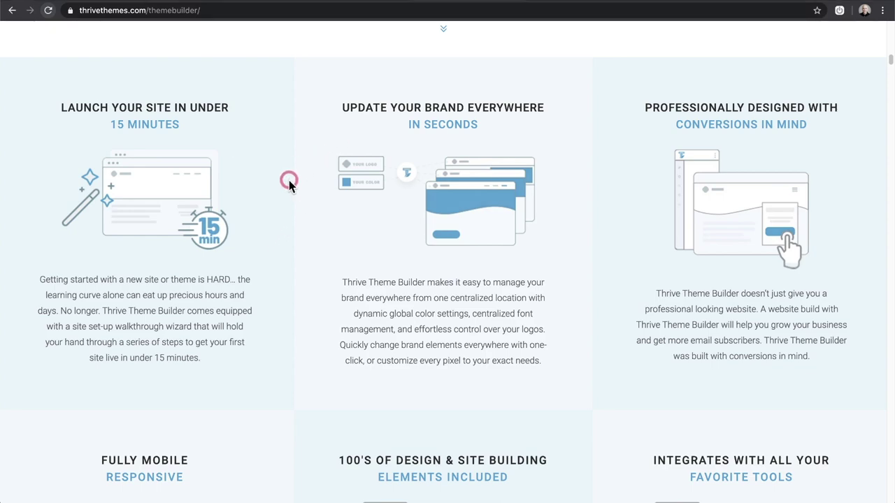
pyautogui.moveTo(268, 244); pyautogui.dragTo(353, 128)
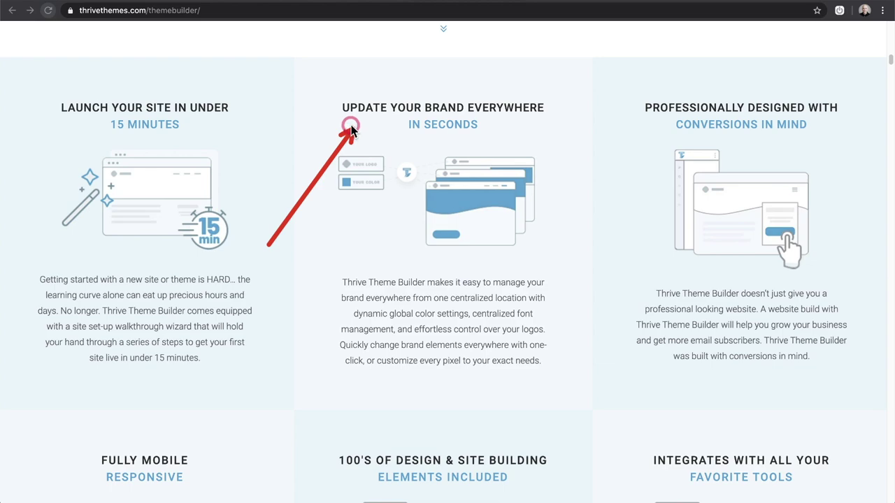
pyautogui.click(355, 248)
pyautogui.click(552, 291)
pyautogui.click(643, 163)
pyautogui.click(585, 289)
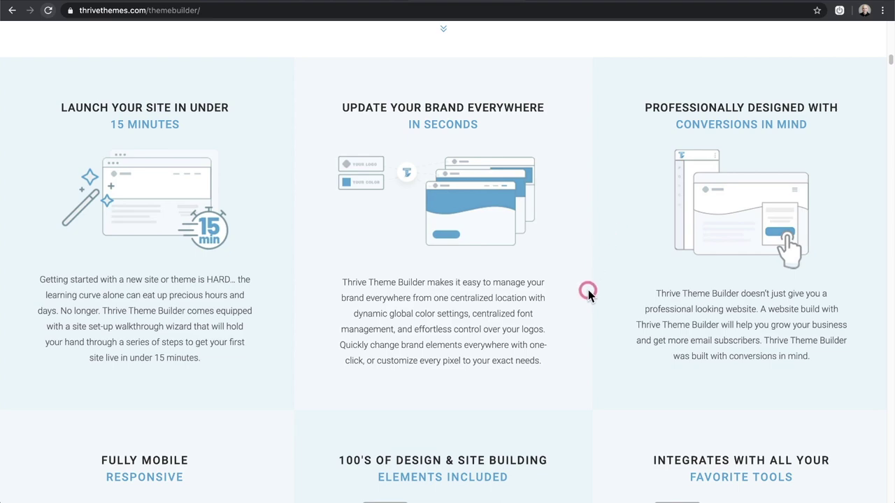
pyautogui.moveTo(621, 216); pyautogui.dragTo(661, 144)
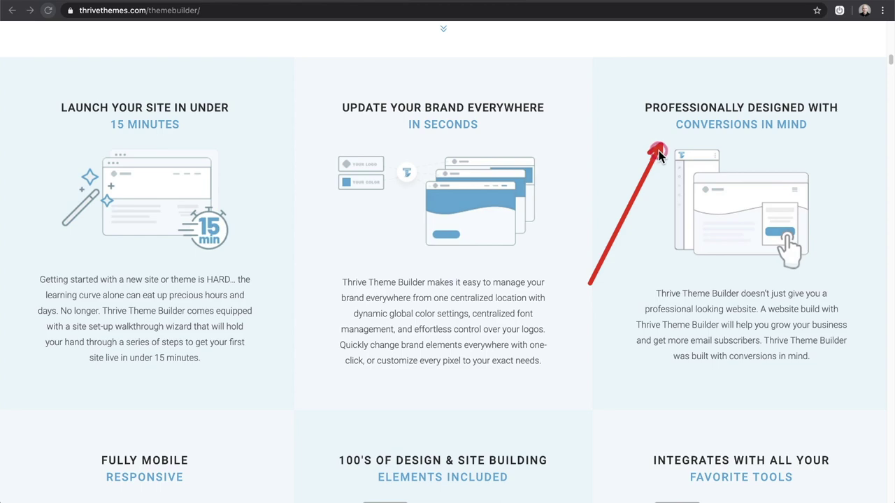
pyautogui.click(655, 177)
# Review the benefit cards on mobile responsiveness, included design and site building elements, and integrations with favorite tools.
pyautogui.scroll(-5, 628, 168)
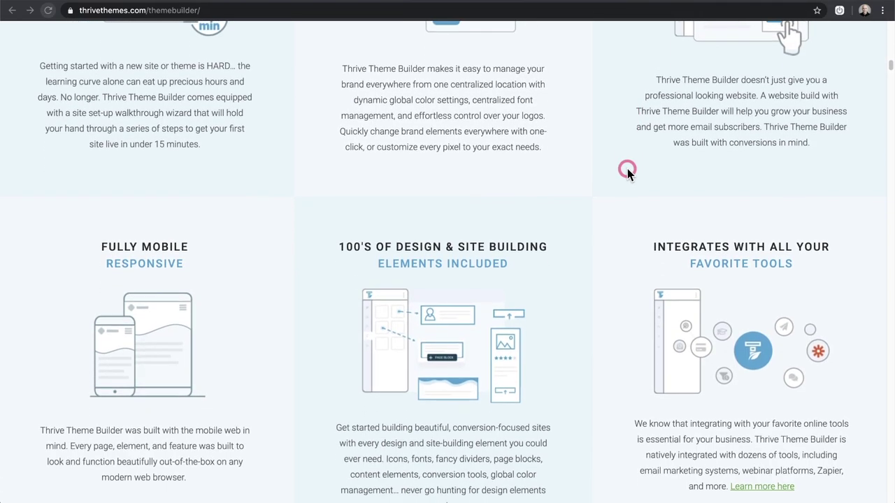
pyautogui.scroll(-1, 604, 177)
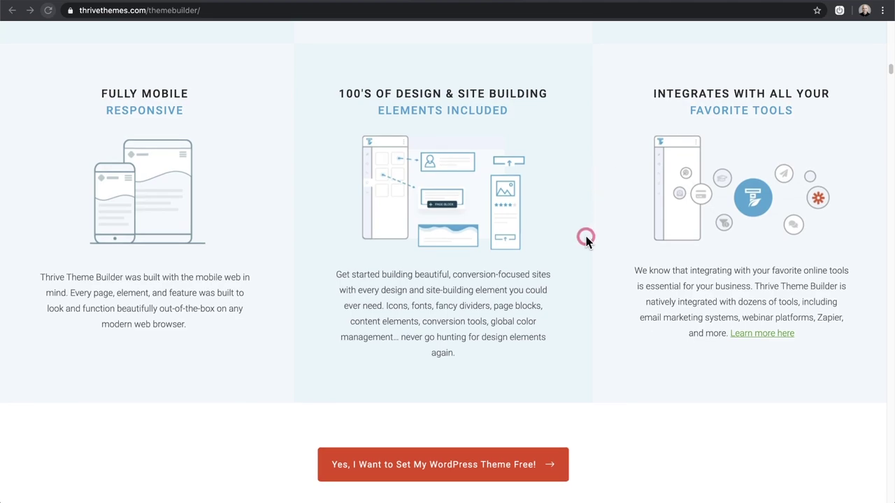
pyautogui.moveTo(576, 254); pyautogui.dragTo(512, 118)
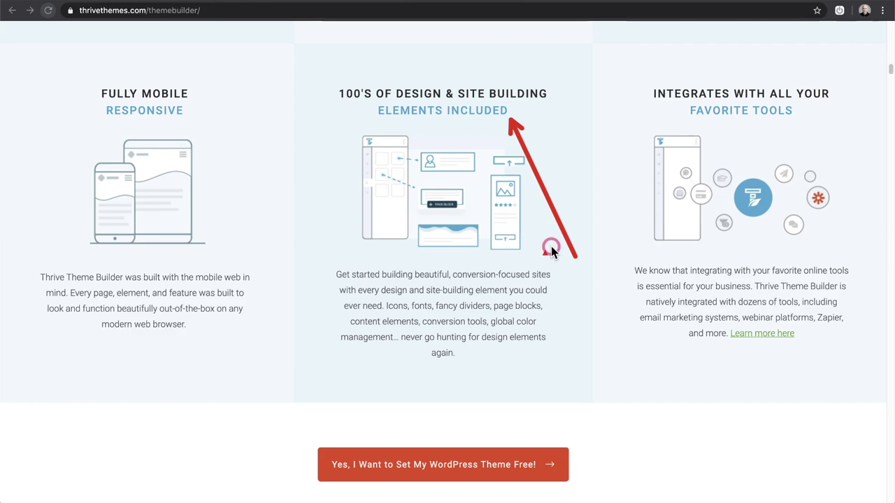
pyautogui.moveTo(605, 343); pyautogui.dragTo(546, 316)
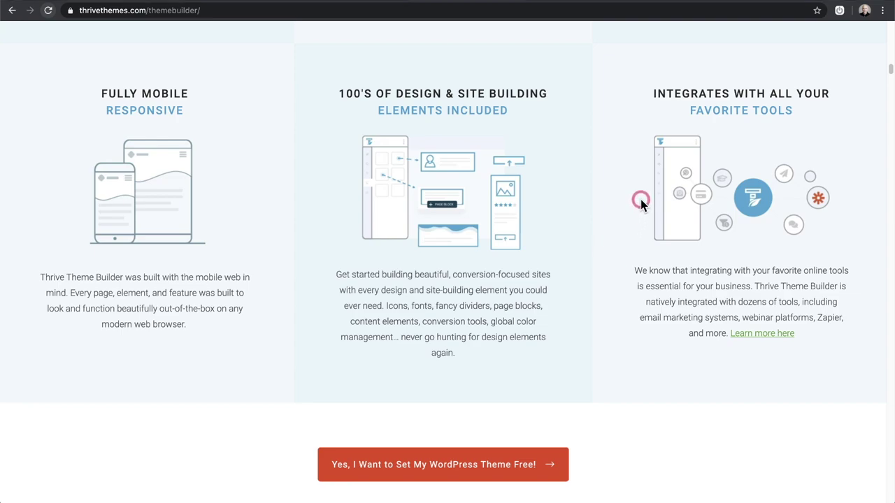
pyautogui.moveTo(588, 272)
pyautogui.mouseDown()
pyautogui.moveTo(635, 188)
pyautogui.moveTo(686, 214)
pyautogui.moveTo(715, 208)
pyautogui.mouseUp()
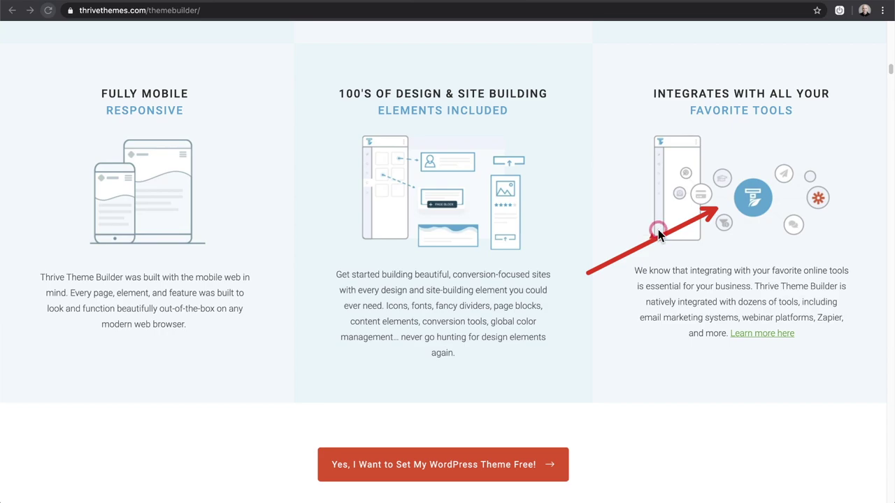
# Look through the sales page's sections on testimonials, Shapeshift, the setup walkthrough wizard, conversion focused homepages and Page Blocks.
pyautogui.scroll(-5, 625, 221)
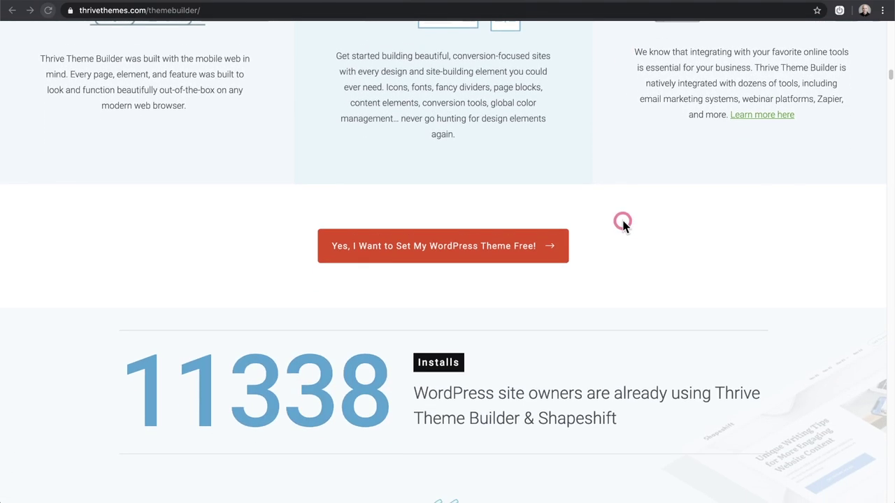
pyautogui.scroll(-10, 622, 223)
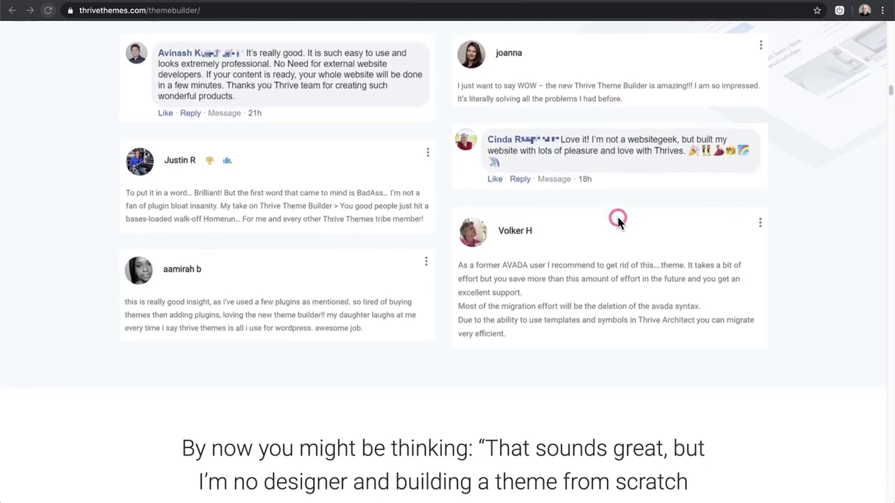
pyautogui.scroll(-15, 618, 221)
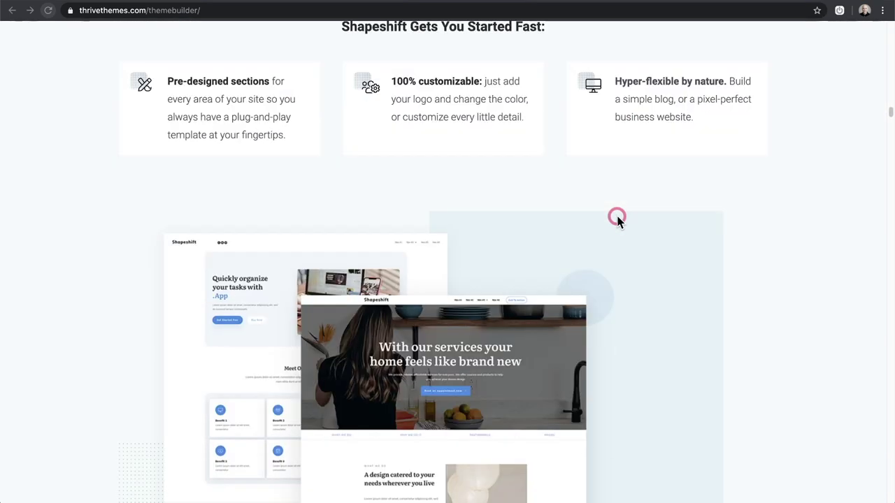
pyautogui.scroll(-15, 617, 220)
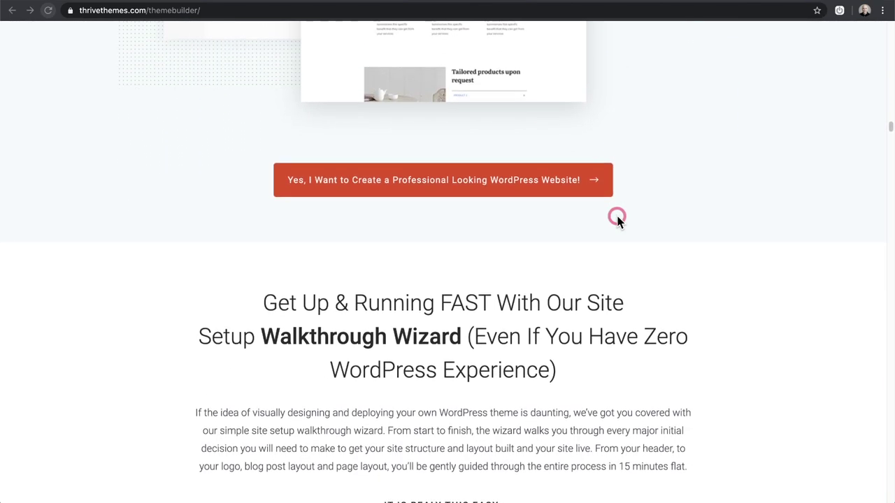
pyautogui.scroll(-10, 618, 220)
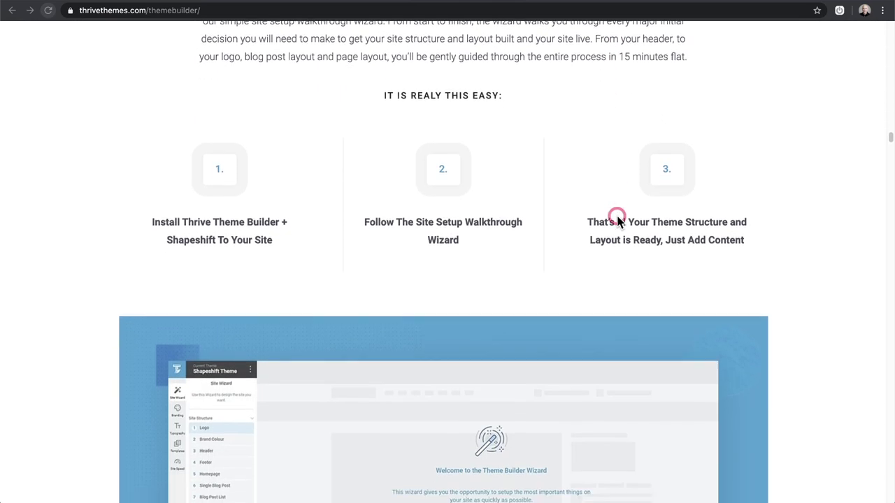
pyautogui.scroll(-2, 618, 219)
pyautogui.scroll(-20, 557, 152)
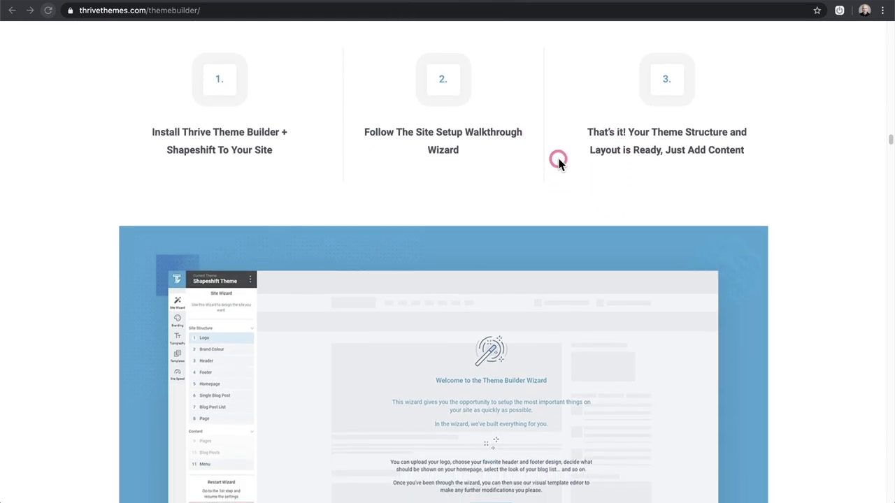
pyautogui.scroll(-10, 557, 161)
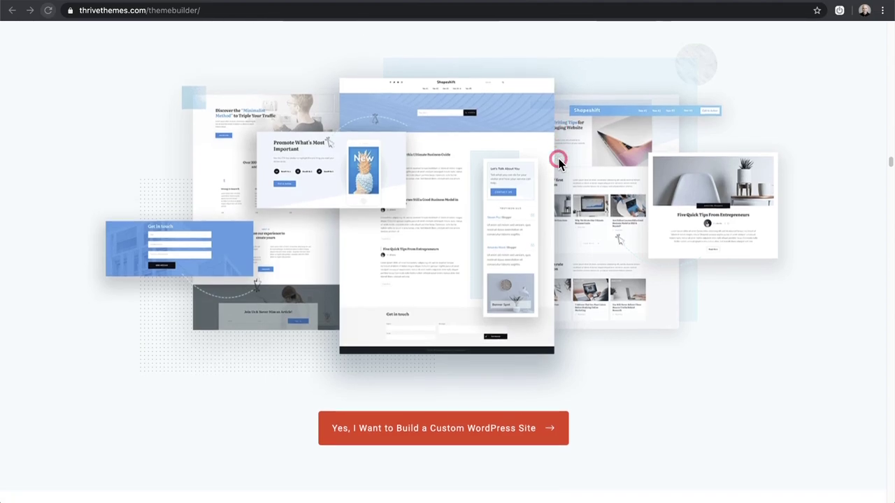
pyautogui.scroll(-8, 610, 164)
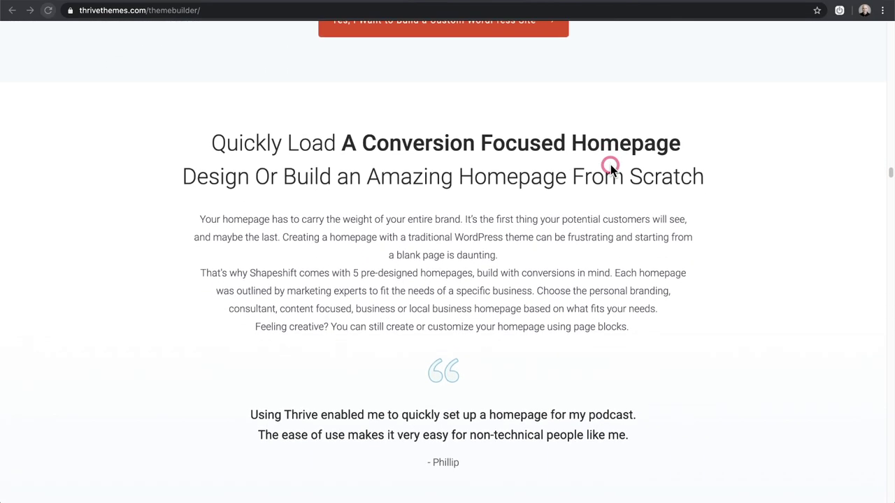
pyautogui.scroll(-14, 614, 175)
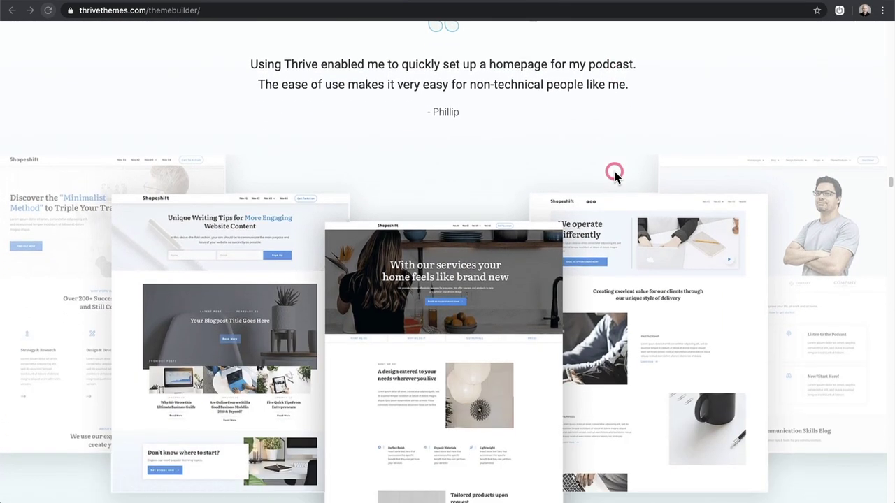
pyautogui.scroll(-10, 621, 192)
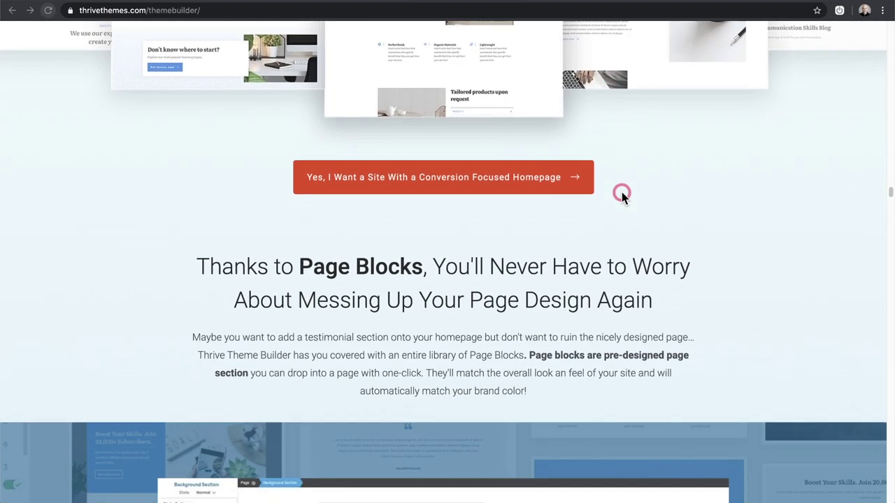
pyautogui.scroll(-10, 622, 192)
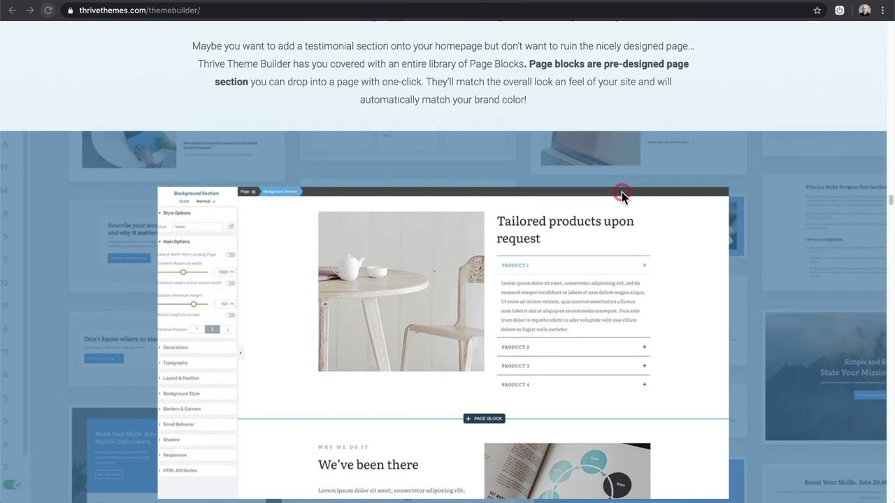
pyautogui.scroll(-12, 623, 195)
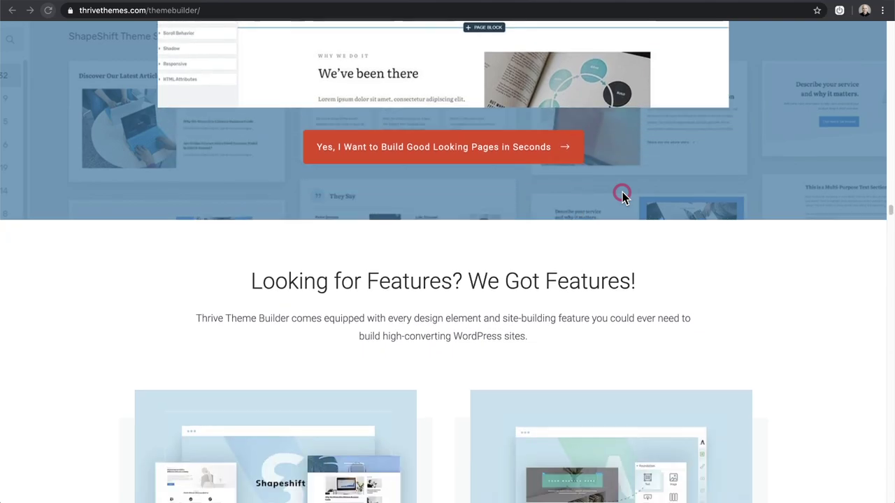
# Read through the feature cards under "Looking for Features? We Got Features!", including Thrive Architect Light, templates, fonts and author boxes.
pyautogui.scroll(-3, 622, 196)
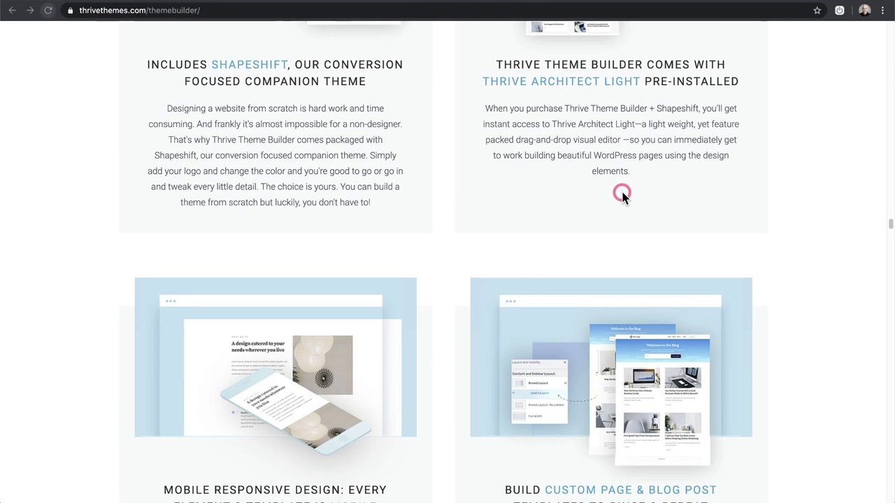
pyautogui.scroll(-7, 622, 196)
pyautogui.scroll(-2, 622, 196)
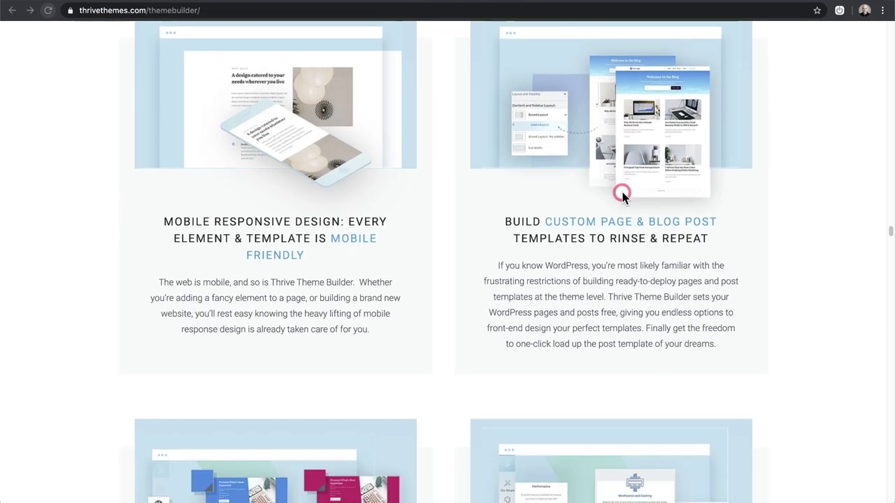
pyautogui.scroll(-20, 622, 194)
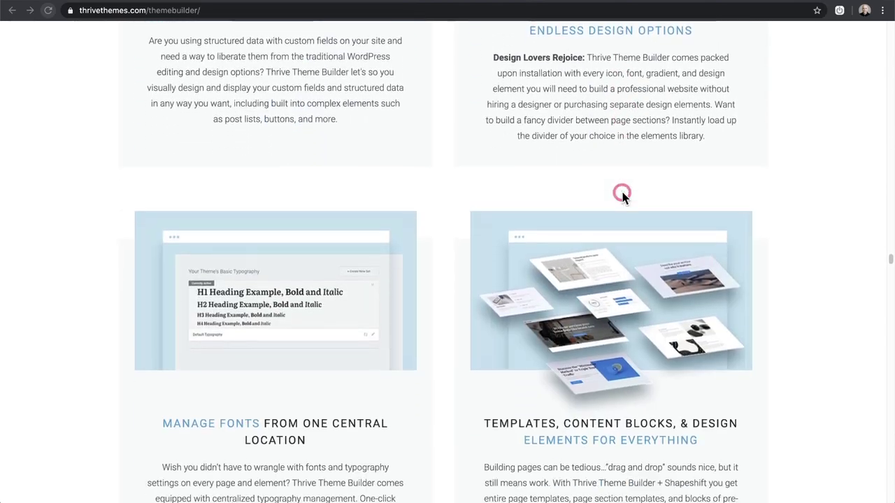
pyautogui.scroll(-10, 623, 196)
pyautogui.scroll(-20, 622, 196)
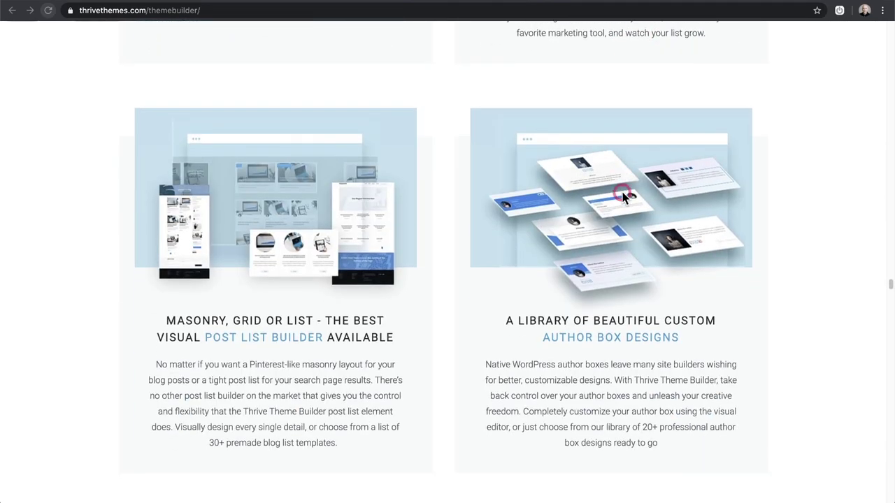
# Follow the "Yes, I Want to Set My WordPress Theme Free!" link below the feature cards to the license pack pricing.
pyautogui.scroll(-15, 622, 196)
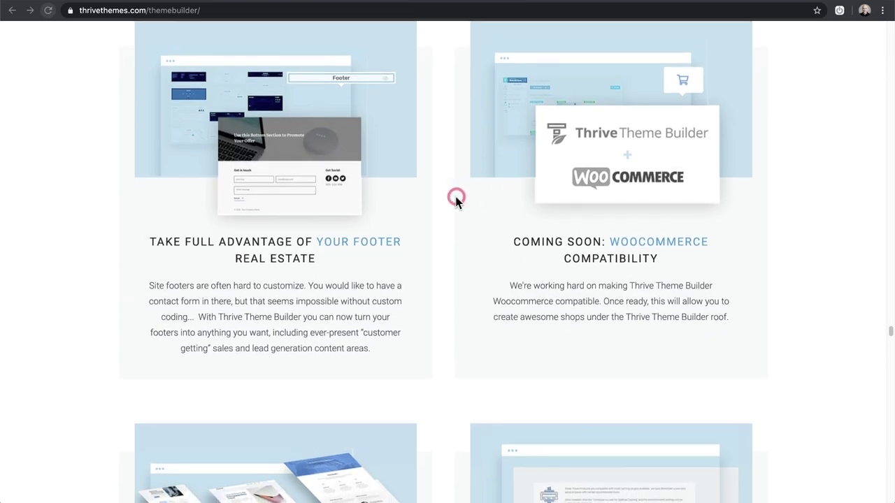
pyautogui.scroll(8, 435, 195)
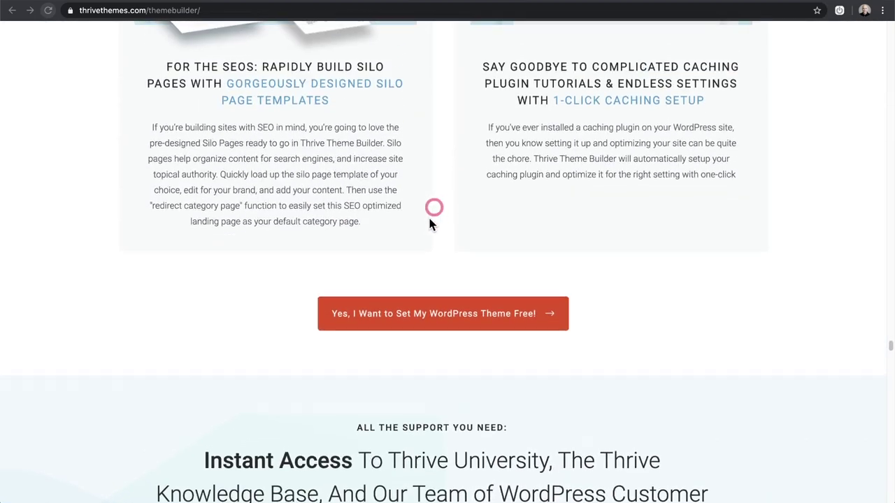
pyautogui.click(418, 315)
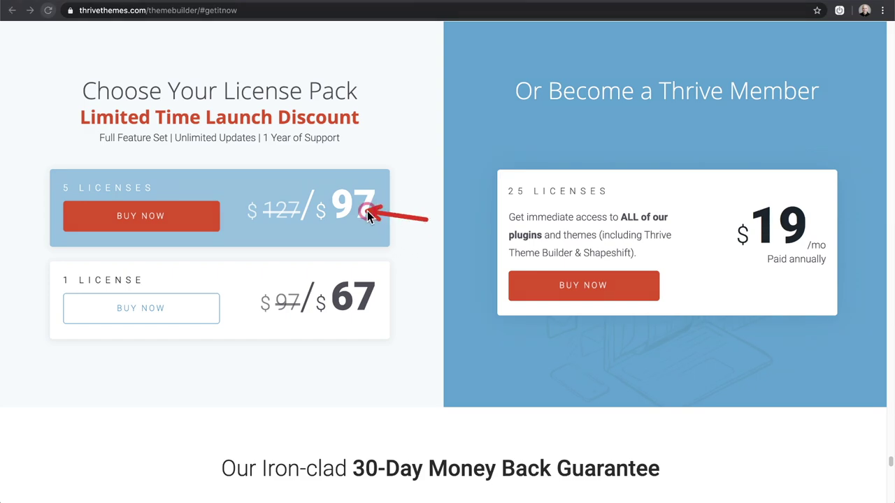
# Examine the prices and license counts of the 5-license pack, the 1-license pack and the 25-license Thrive membership.
pyautogui.moveTo(420, 243); pyautogui.dragTo(377, 299)
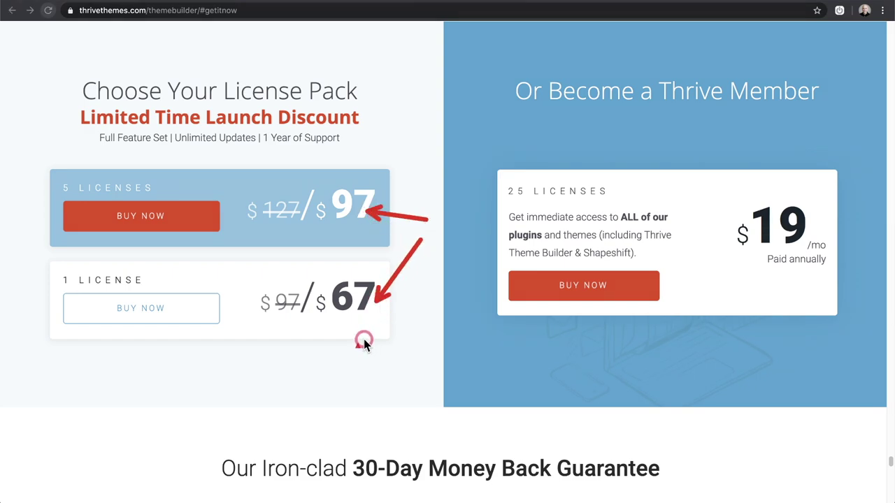
pyautogui.moveTo(224, 277); pyautogui.dragTo(150, 279)
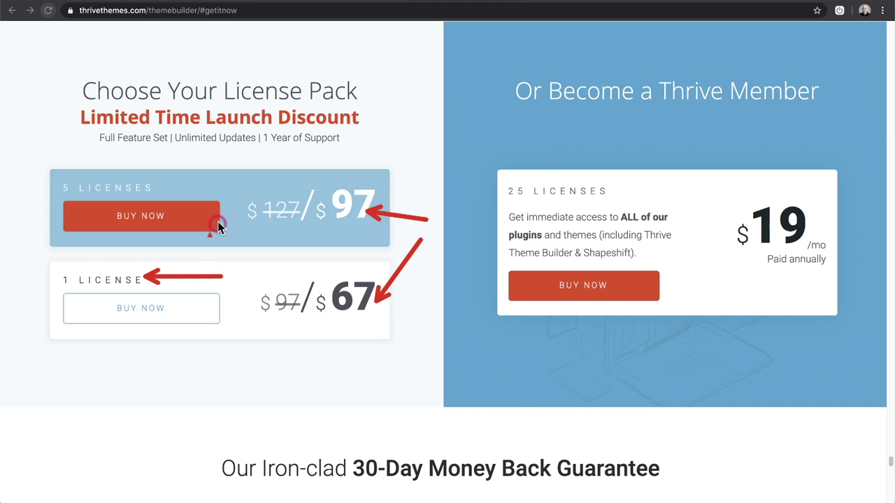
pyautogui.moveTo(181, 184); pyautogui.dragTo(160, 187)
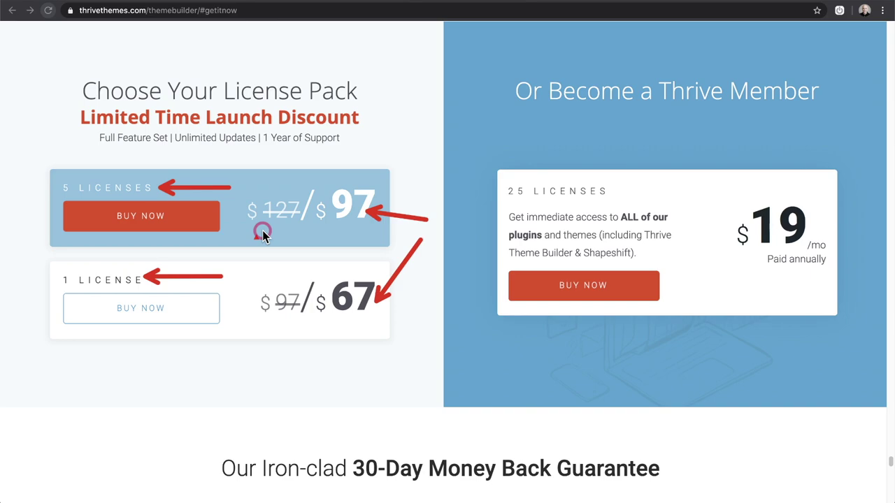
pyautogui.press('Escape')
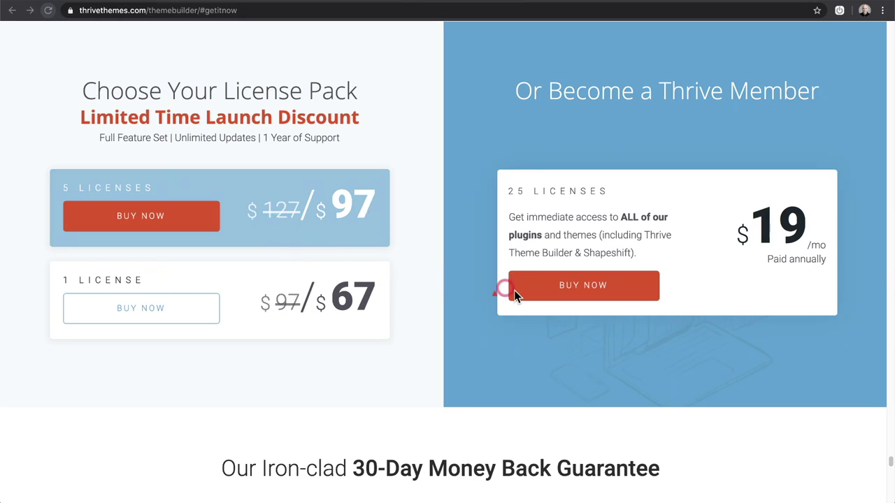
pyautogui.moveTo(754, 372)
pyautogui.mouseDown()
pyautogui.moveTo(747, 339)
pyautogui.moveTo(772, 250)
pyautogui.mouseUp()
pyautogui.scroll(-3, 460, 291)
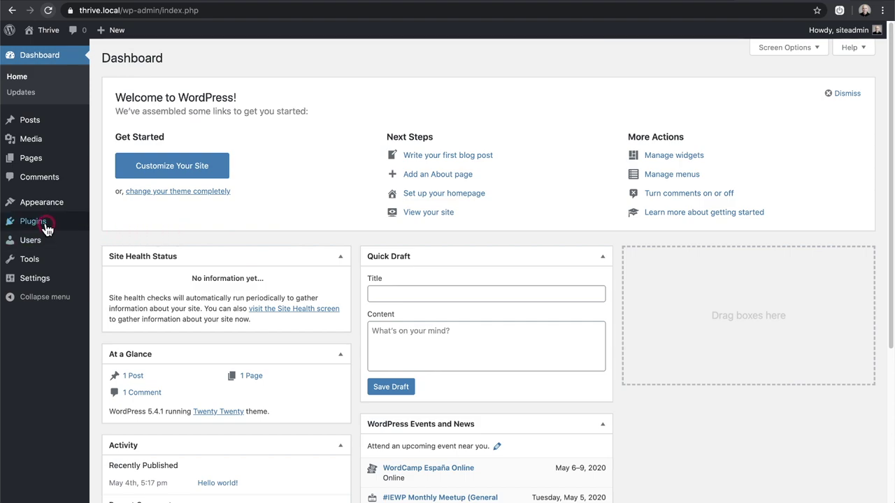
# In the WordPress admin, upload the plugin file thrive-product-manager-1.2.3.zip, then install and activate it.
pyautogui.click(176, 225)
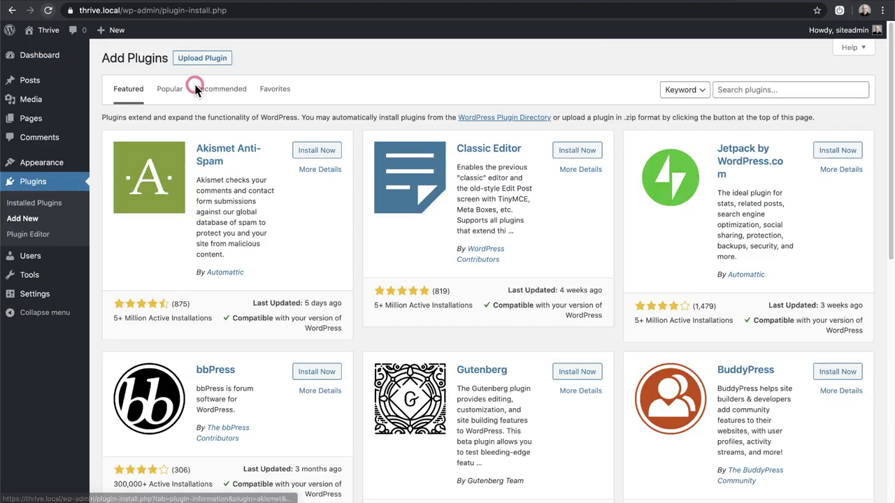
pyautogui.click(201, 63)
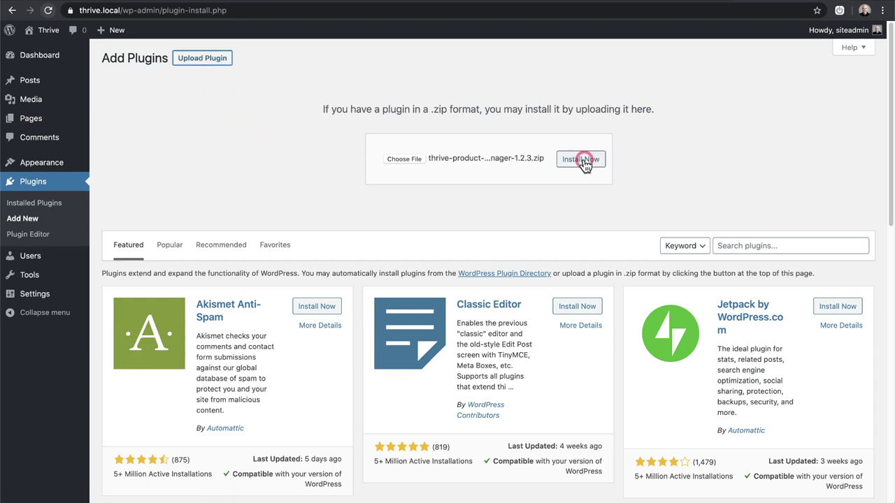
pyautogui.click(581, 159)
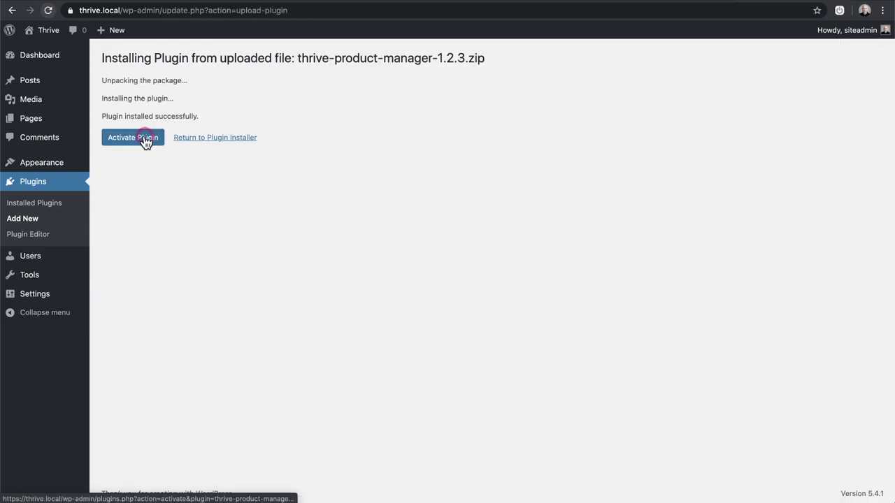
pyautogui.click(144, 142)
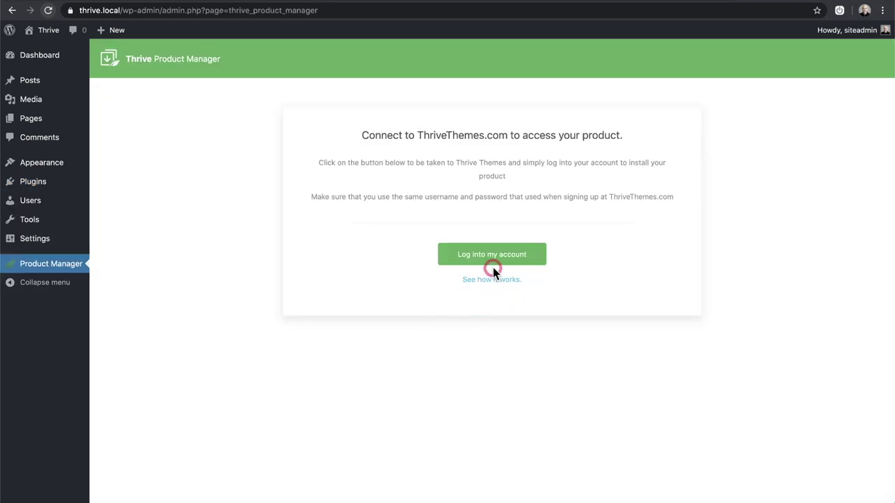
# Connect Product Manager to the Thrive Themes account and license the Shapeshift theme for this site.
pyautogui.click(492, 254)
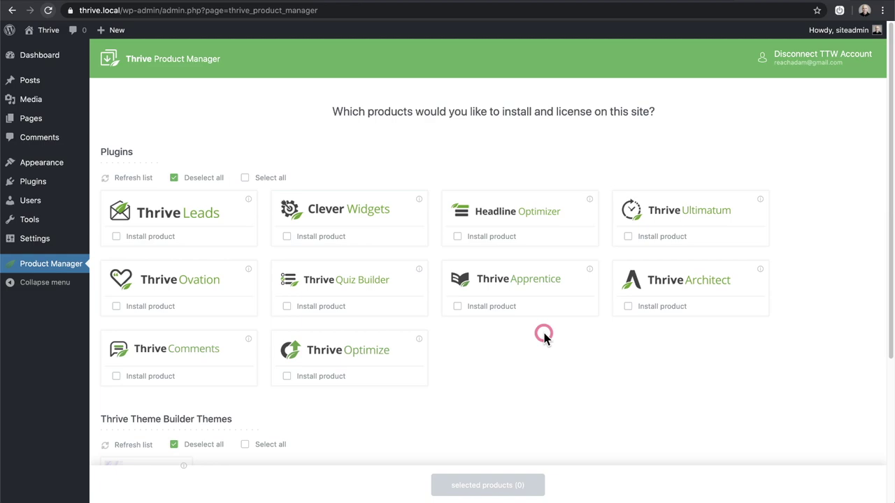
pyautogui.scroll(-3, 476, 339)
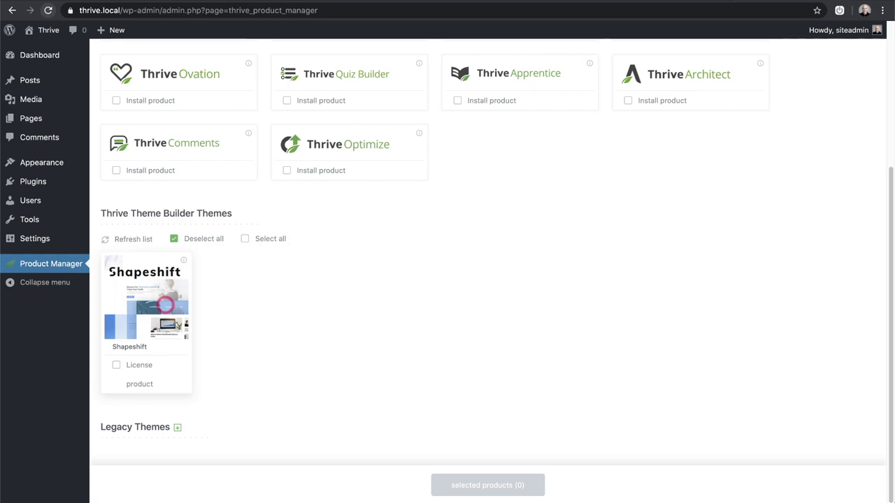
pyautogui.click(116, 365)
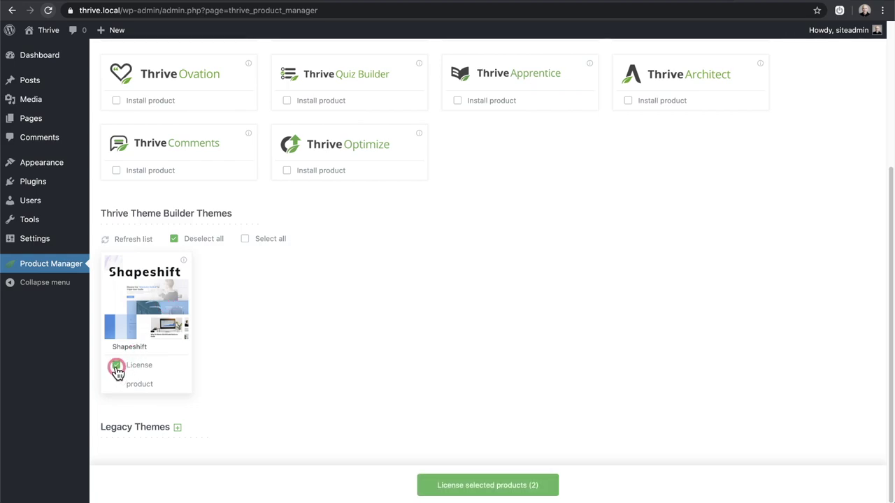
pyautogui.click(487, 490)
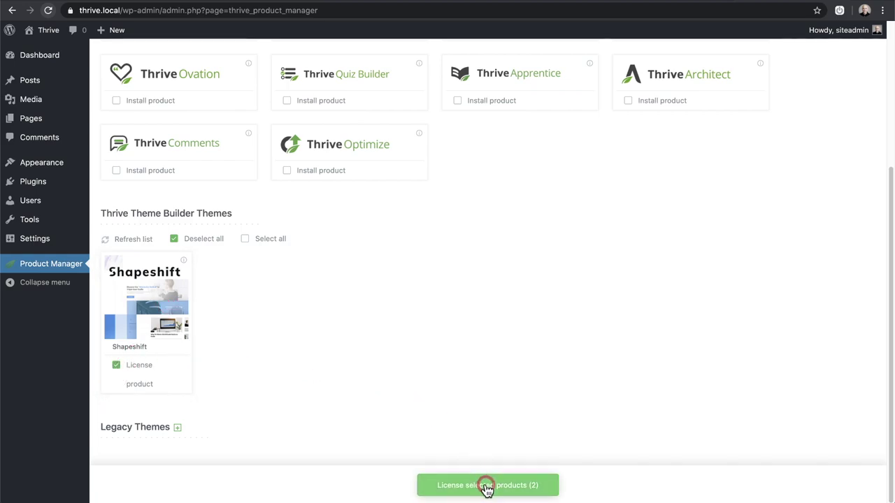
pyautogui.click(472, 397)
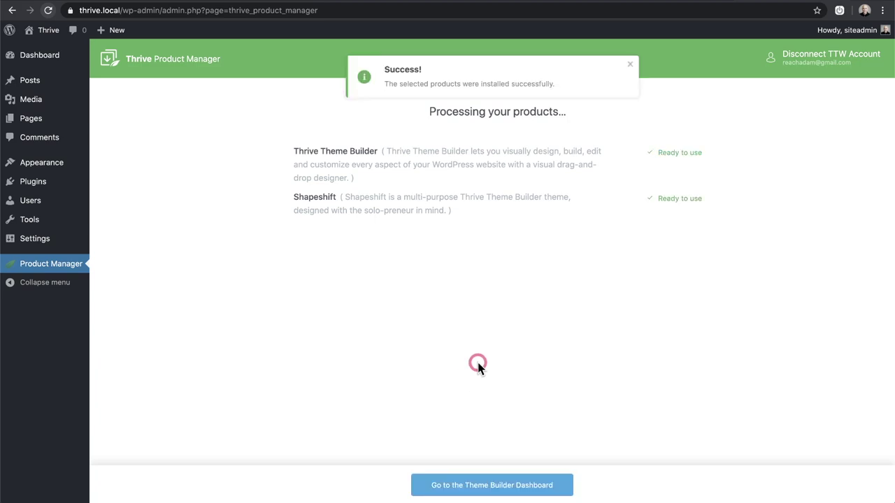
# Go to the Theme Builder Dashboard and start the Site Wizard for the Shapeshift theme.
pyautogui.click(493, 488)
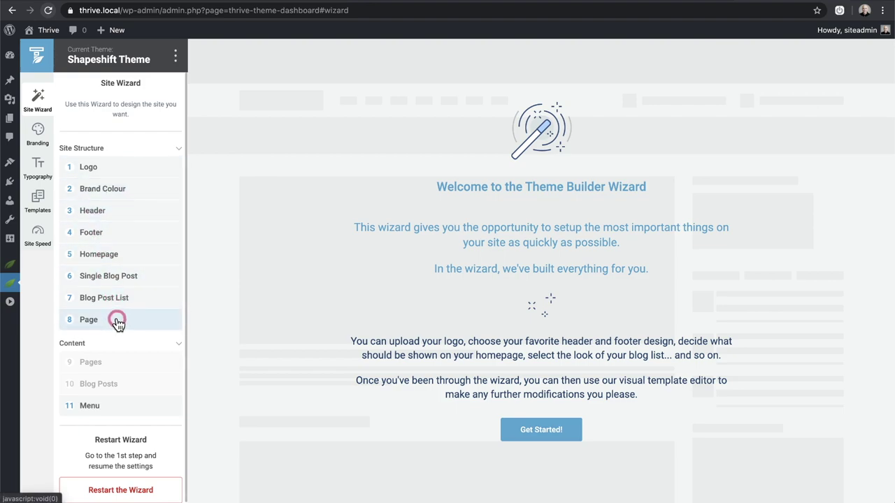
pyautogui.click(54, 145)
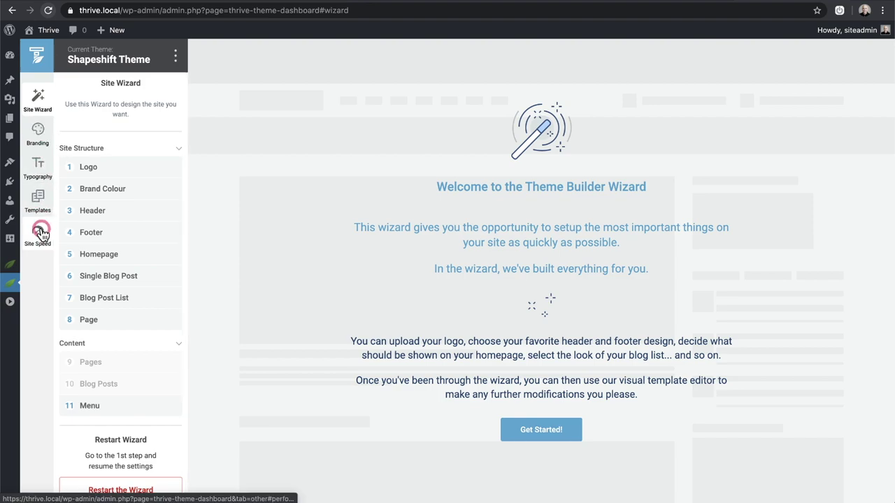
pyautogui.click(541, 428)
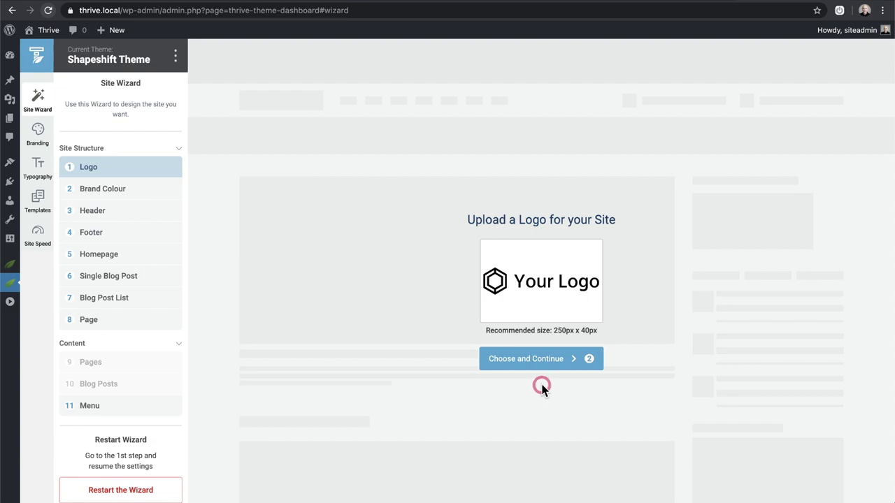
# Look at the logo upload options without uploading a file, and complete the wizard's Logo step with the placeholder logo.
pyautogui.click(541, 299)
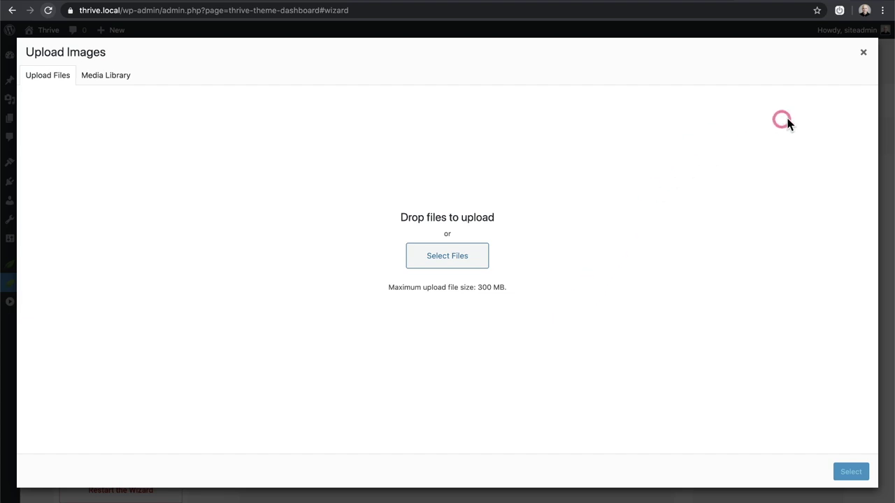
pyautogui.click(859, 61)
pyautogui.click(539, 364)
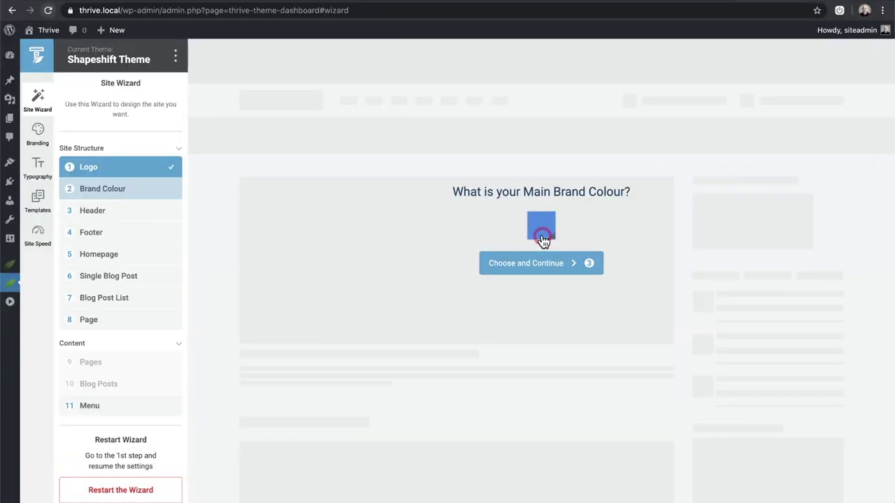
# Set the main brand colour to purple #b72de6 and continue to the Header step.
pyautogui.click(541, 230)
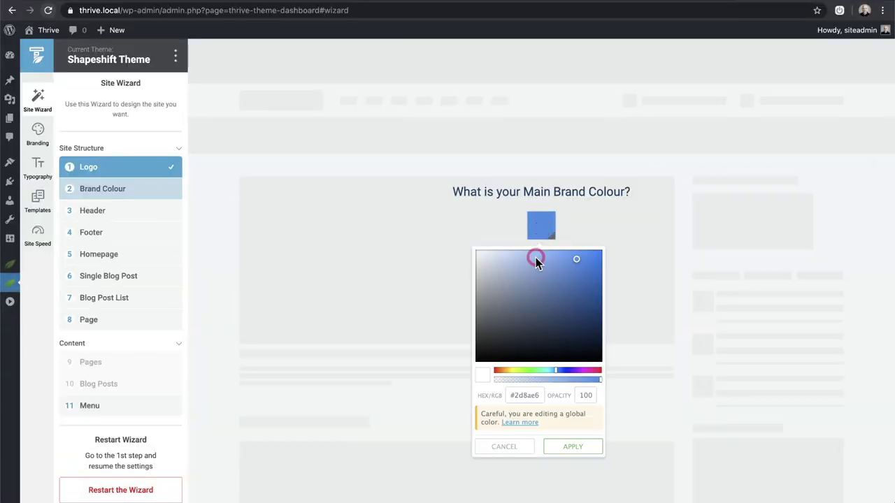
pyautogui.moveTo(512, 397); pyautogui.dragTo(580, 376)
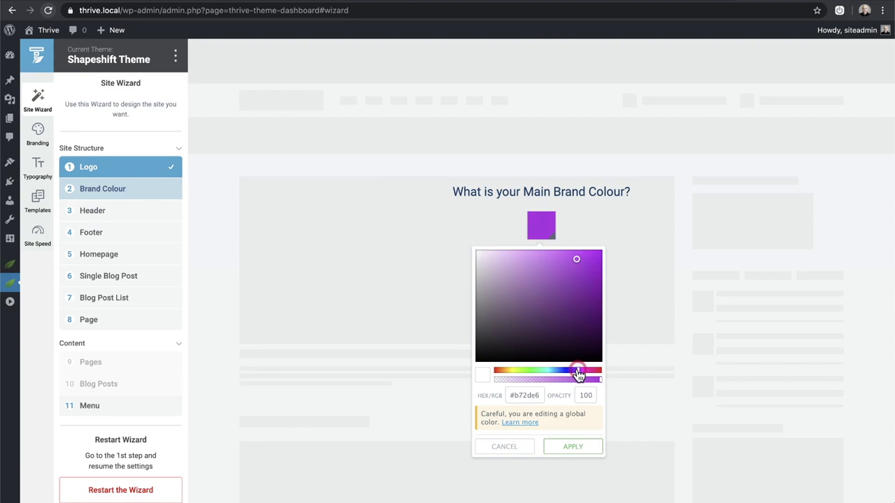
pyautogui.click(573, 447)
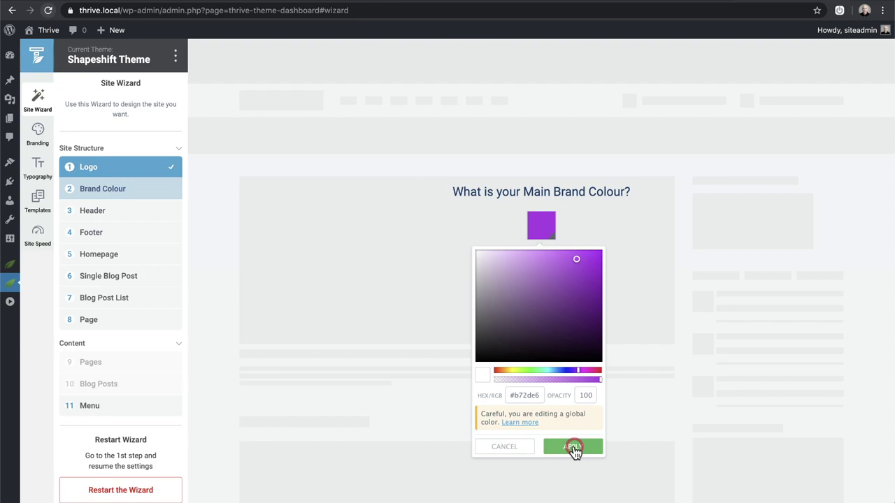
pyautogui.click(573, 447)
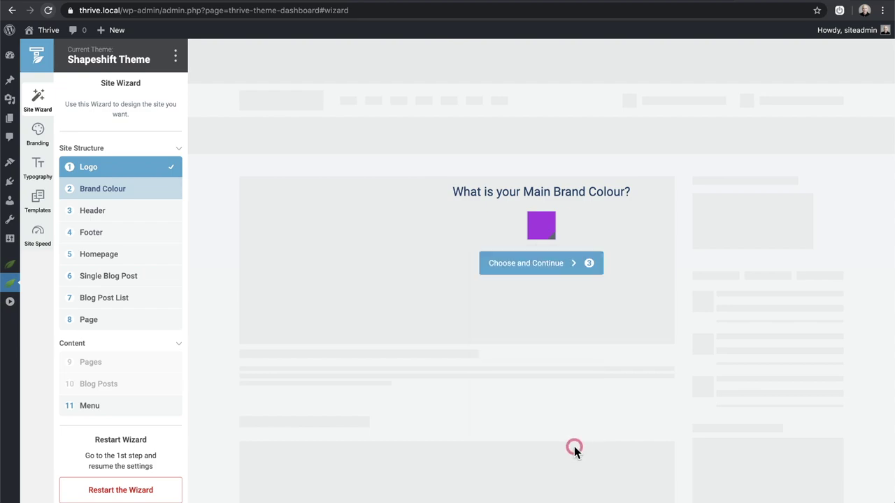
pyautogui.click(539, 264)
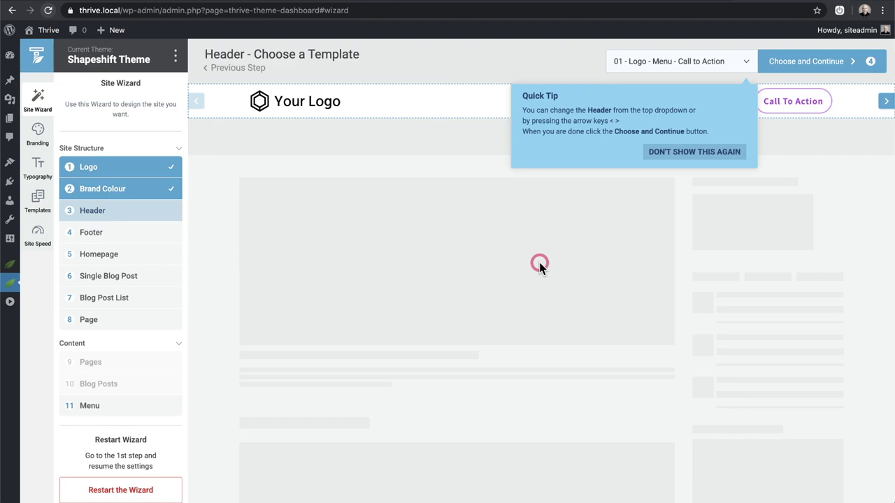
# Dismiss the quick tip permanently, choose the "Logo - Menu - Social 01" header template and continue to the Footer step.
pyautogui.click(695, 153)
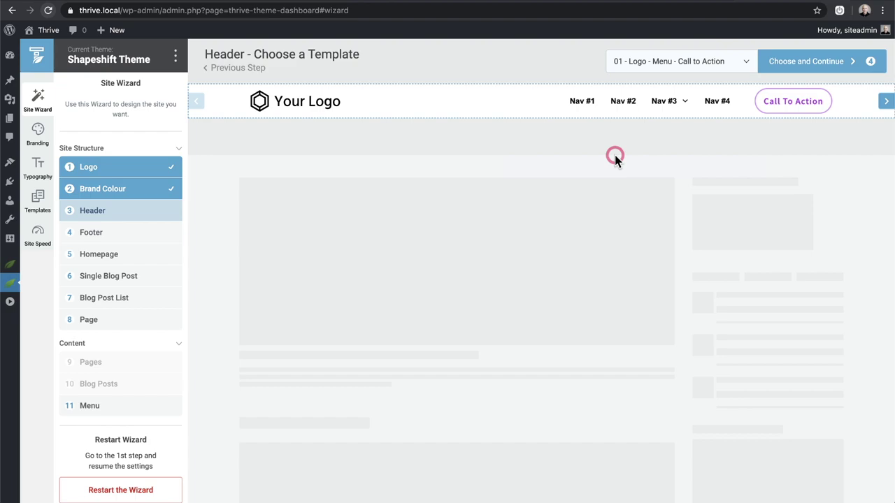
pyautogui.press('Right')
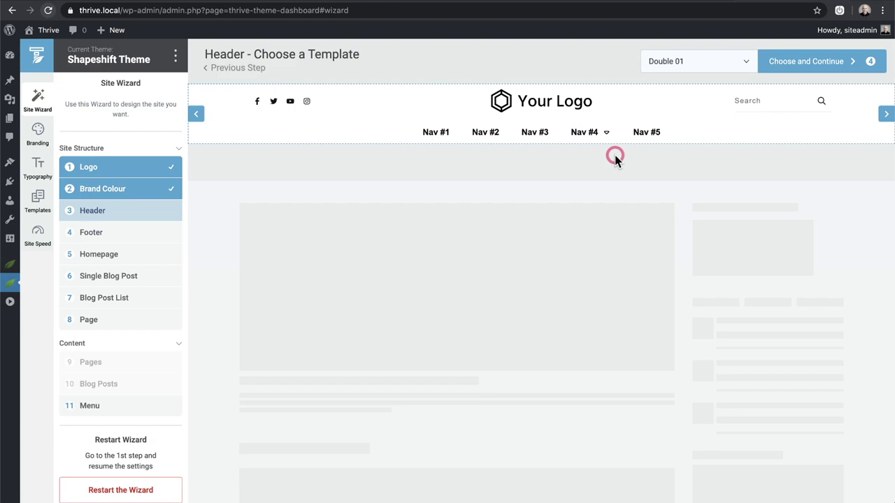
pyautogui.click(696, 63)
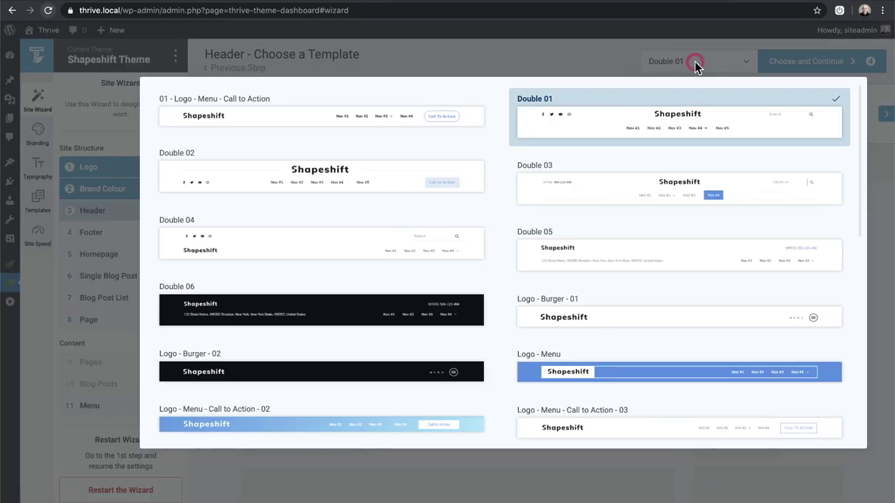
pyautogui.scroll(-1, 498, 252)
pyautogui.scroll(-5, 498, 253)
pyautogui.scroll(-3, 499, 252)
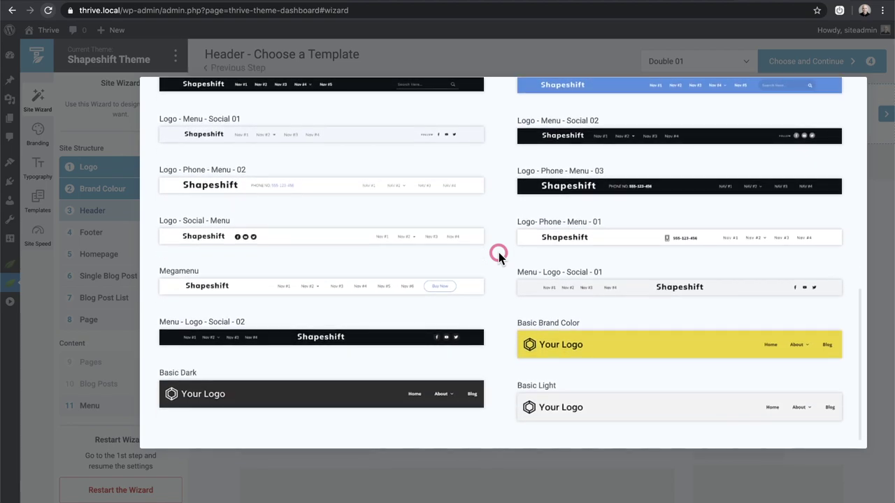
pyautogui.click(303, 137)
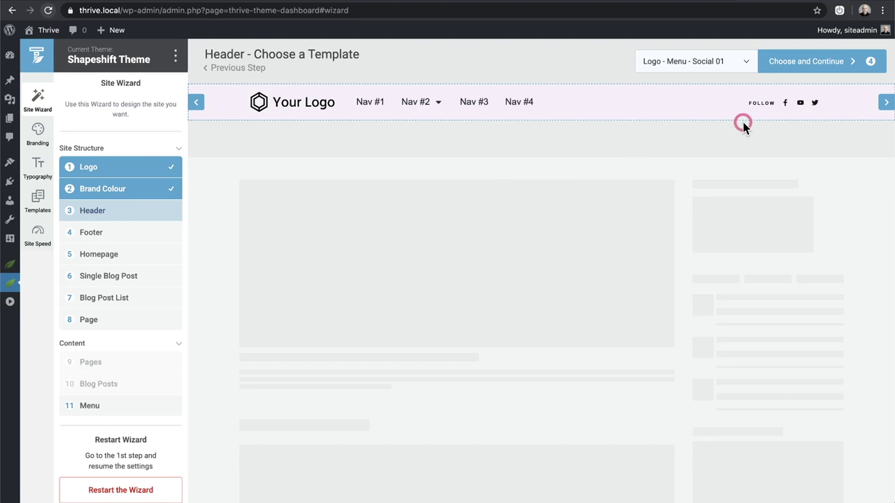
pyautogui.click(804, 62)
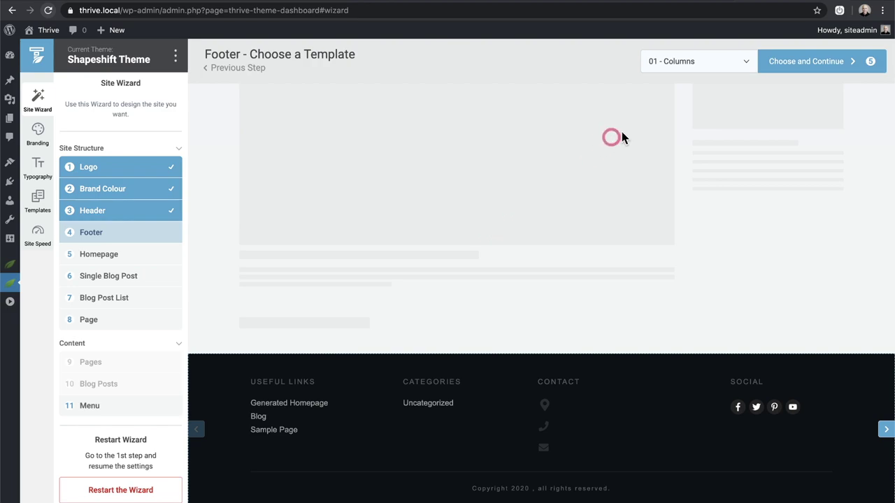
# Browse the footer templates and choose "Social 01" for the site's footer.
pyautogui.click(692, 63)
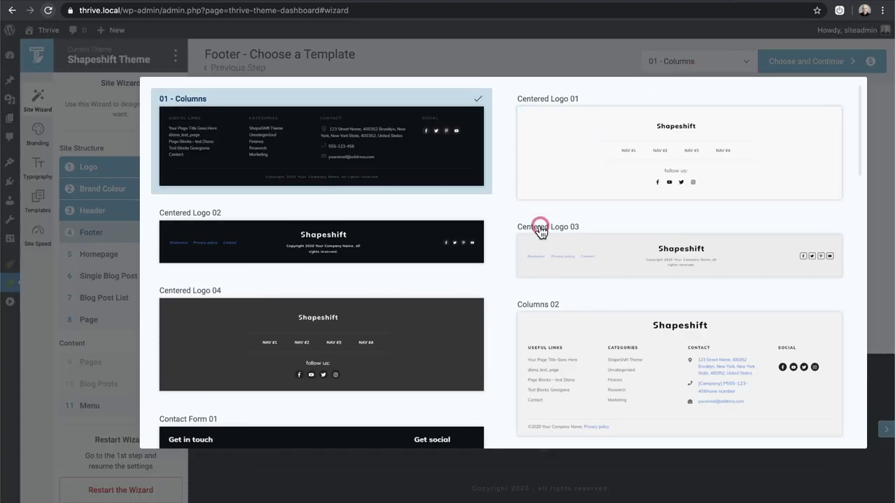
pyautogui.scroll(-10, 506, 257)
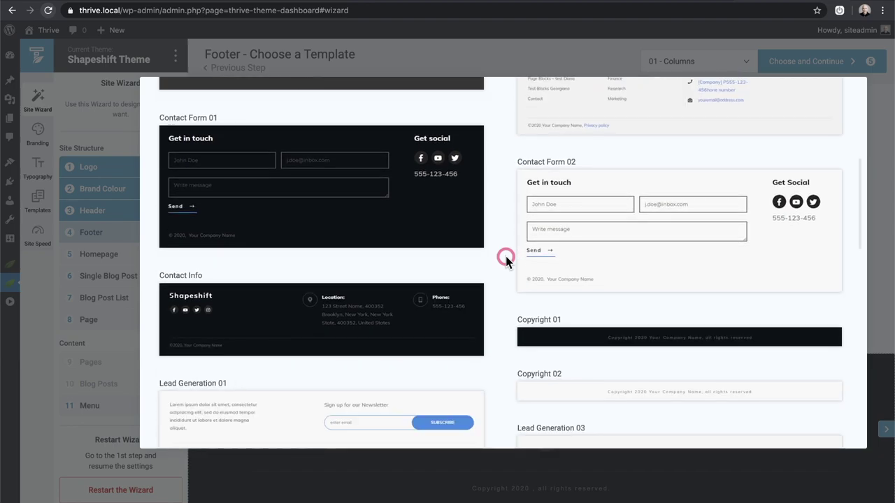
pyautogui.scroll(-10, 505, 256)
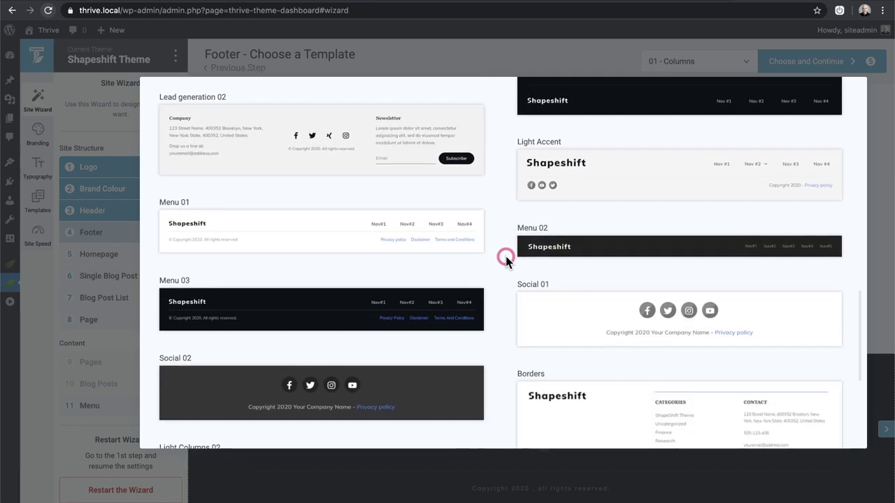
pyautogui.scroll(-3, 506, 255)
pyautogui.scroll(2, 505, 256)
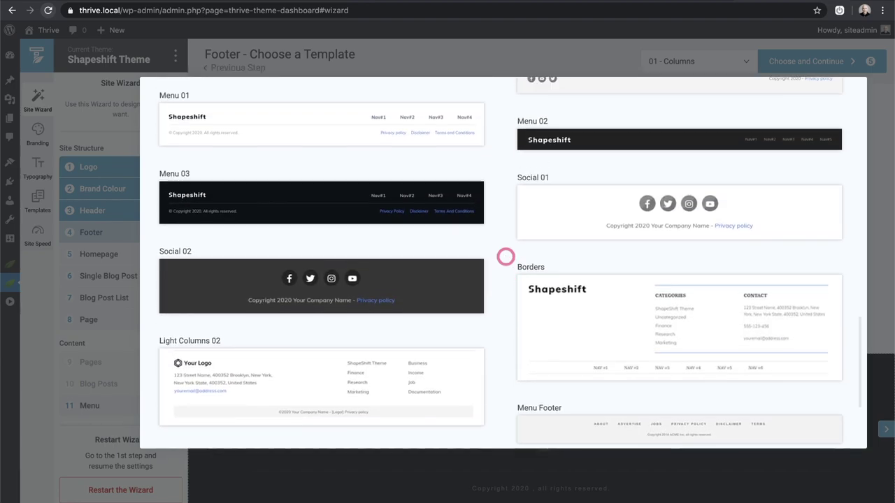
pyautogui.click(624, 222)
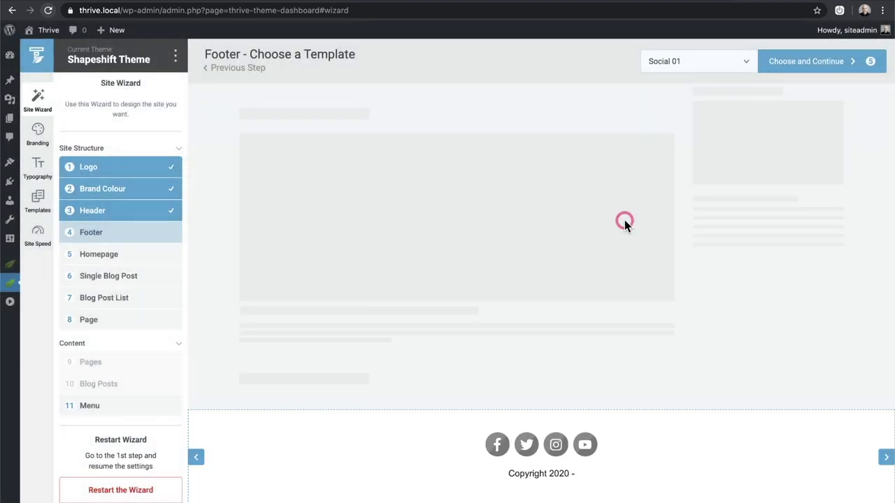
# Accept the footer, opt for a ready-made homepage, choose the "Homepage – Personal Branding" template and review its full preview.
pyautogui.click(809, 63)
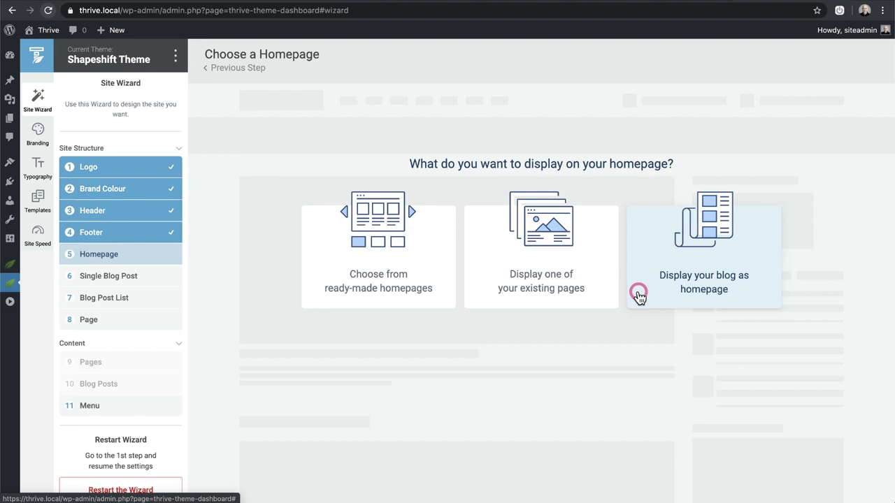
pyautogui.click(420, 299)
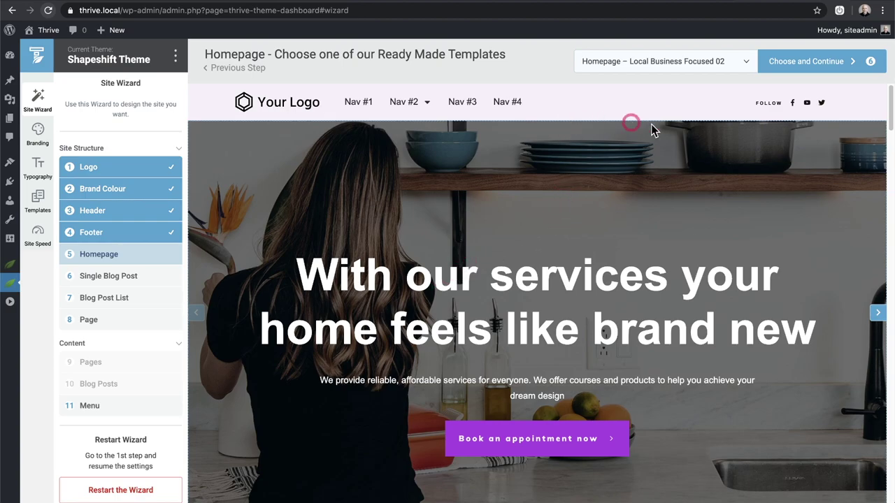
pyautogui.moveTo(890, 112); pyautogui.dragTo(849, 109)
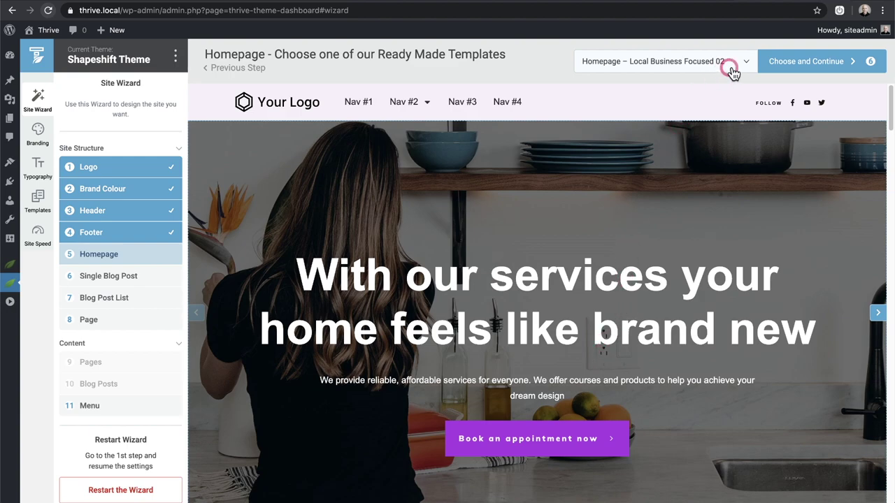
pyautogui.click(755, 62)
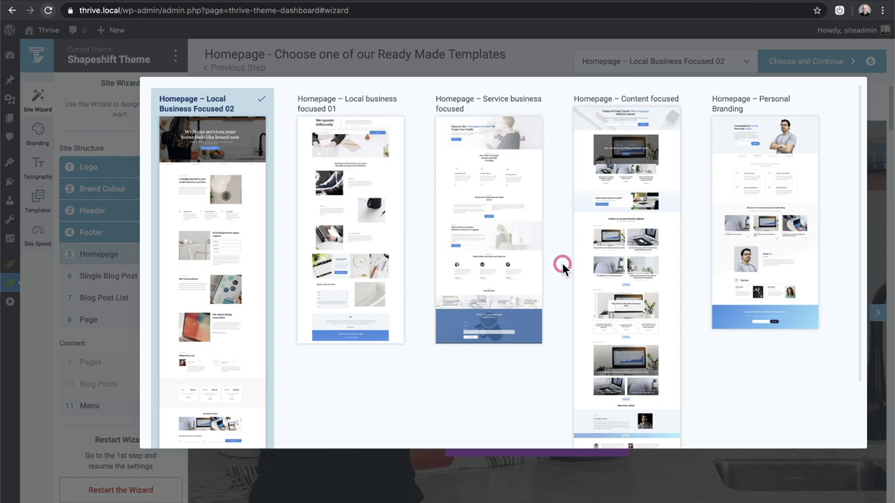
pyautogui.click(759, 259)
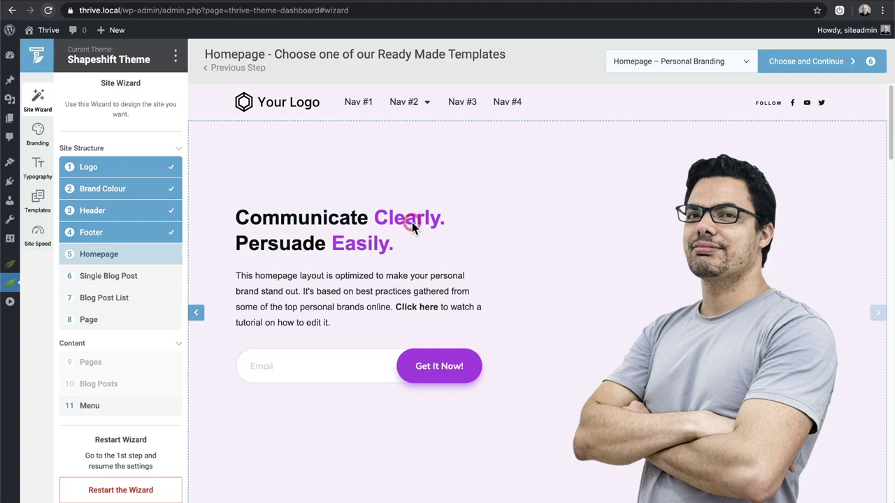
pyautogui.scroll(-7, 416, 230)
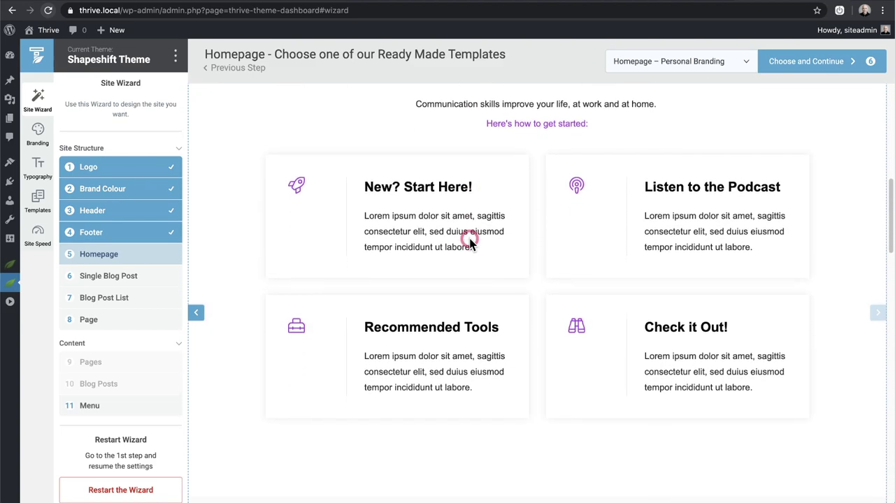
pyautogui.scroll(-8, 336, 200)
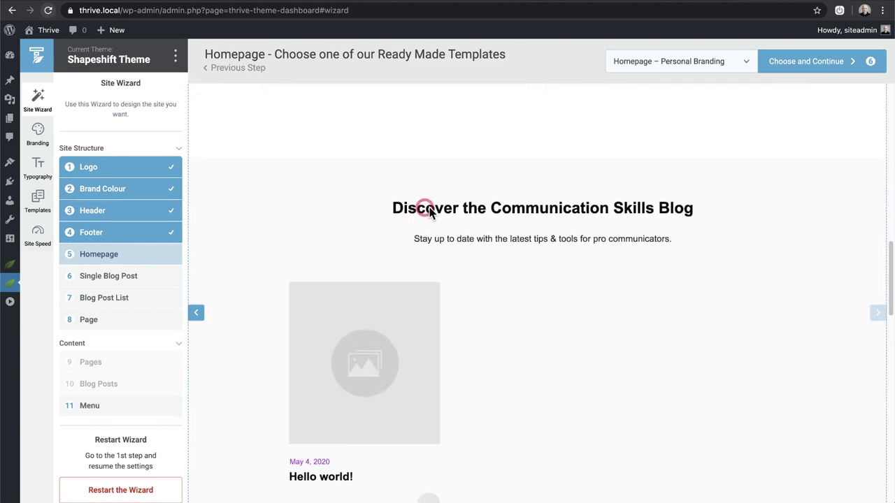
pyautogui.scroll(-8, 455, 213)
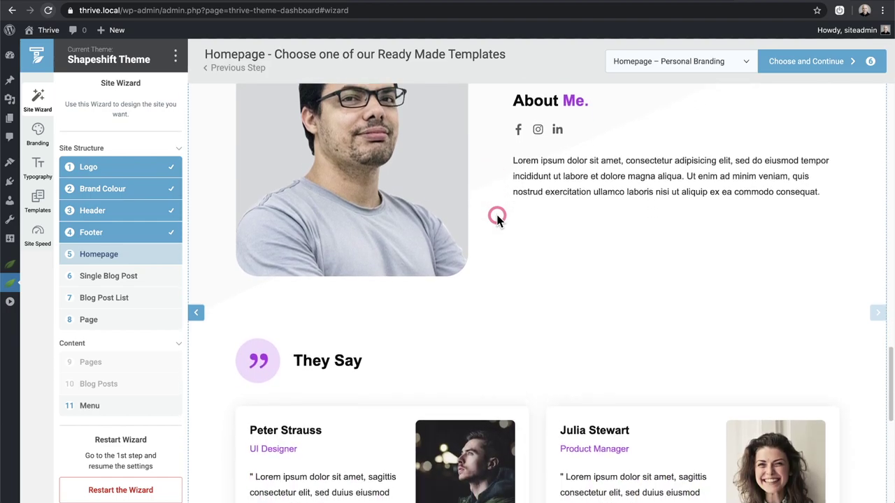
pyautogui.scroll(-4, 497, 219)
pyautogui.scroll(3, 350, 196)
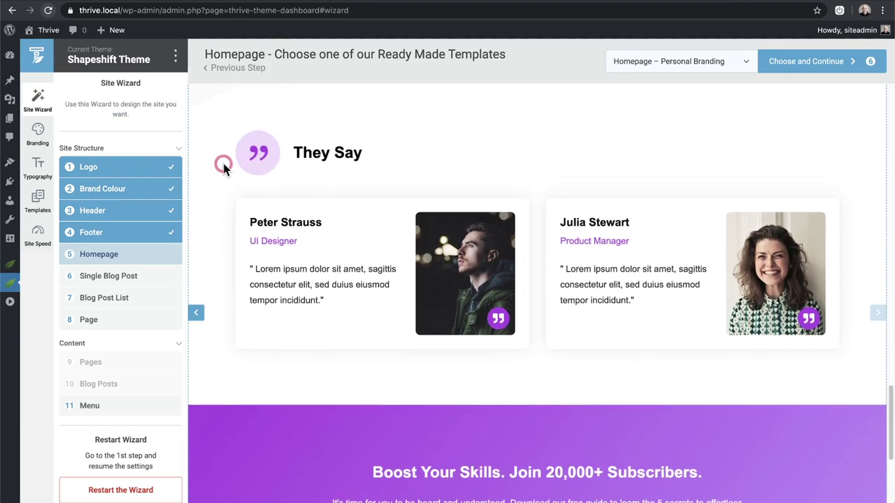
pyautogui.scroll(-4, 404, 212)
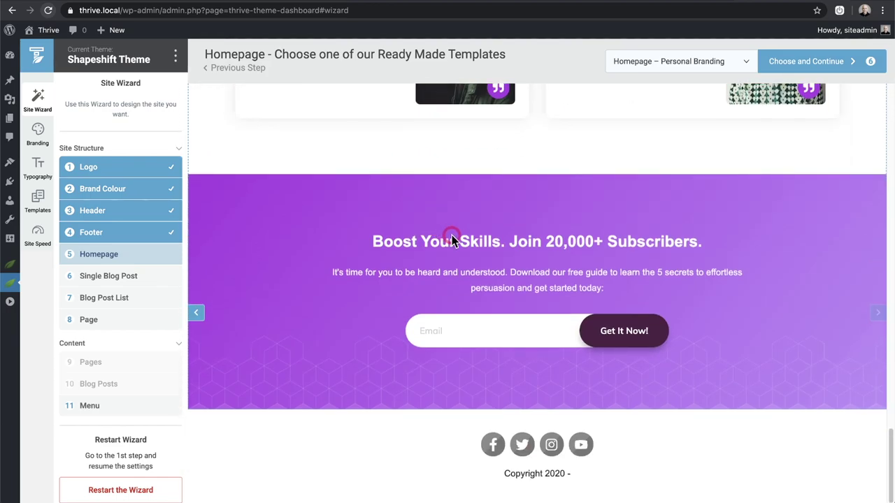
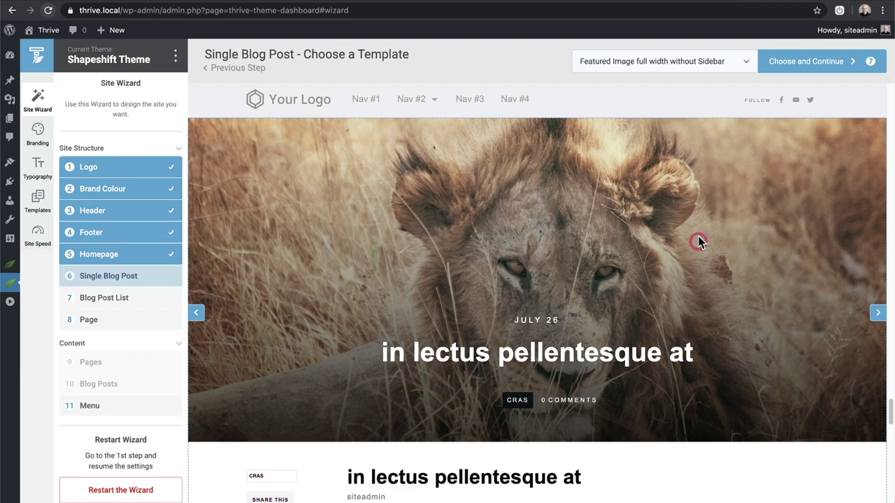
# Browse the single blog post templates and choose "Featured Image Narrow Content".
pyautogui.click(745, 62)
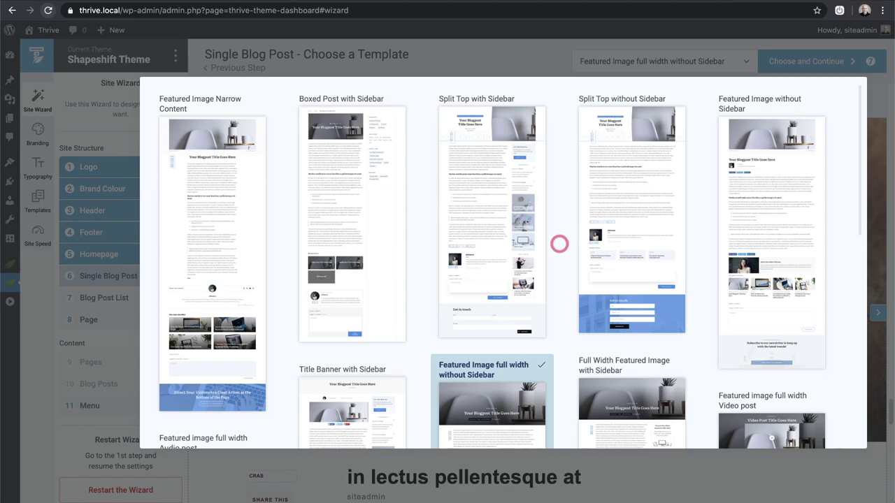
pyautogui.scroll(-10, 559, 243)
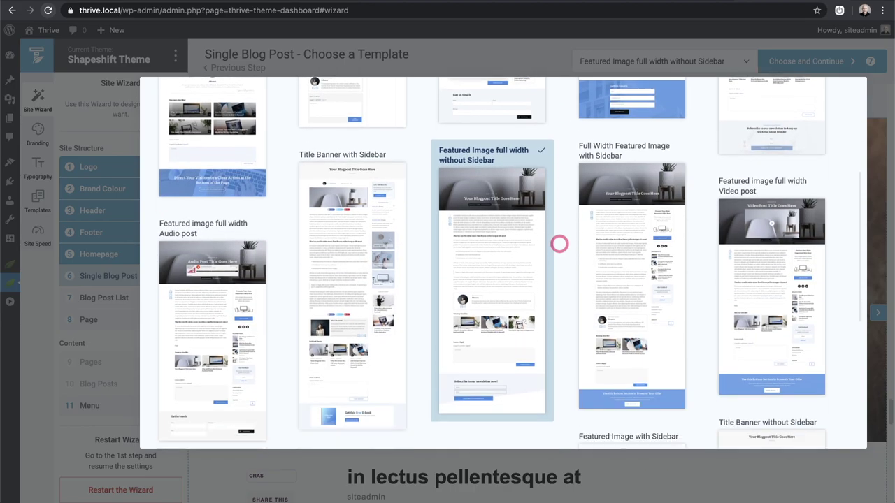
pyautogui.scroll(-2, 559, 243)
pyautogui.scroll(15, 560, 244)
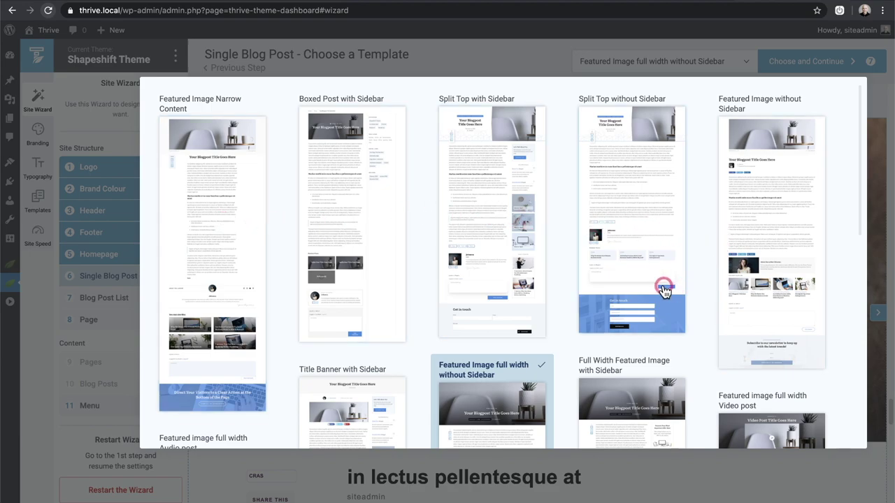
pyautogui.scroll(-5, 663, 290)
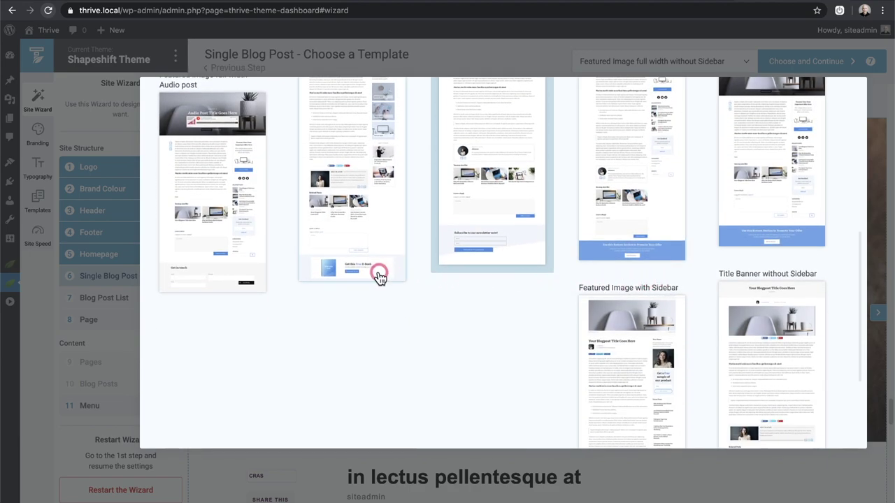
pyautogui.scroll(5, 377, 276)
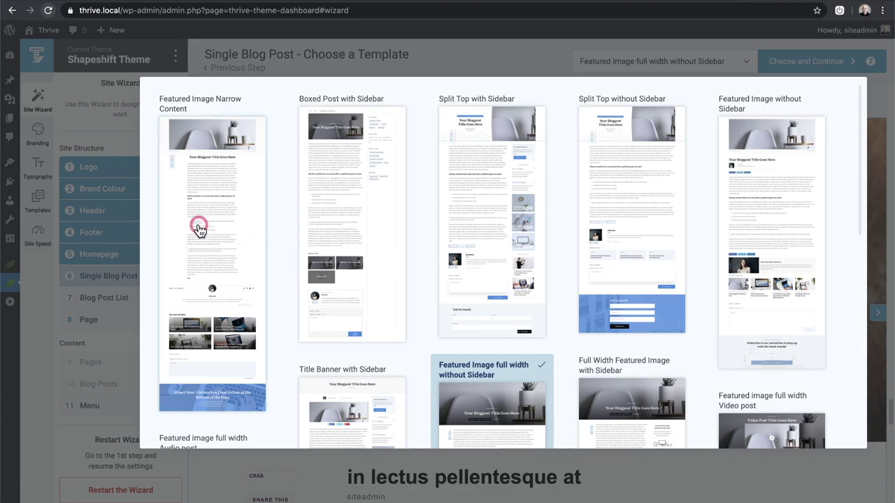
pyautogui.click(203, 222)
# Review the narrow-content post preview, including its share buttons, related posts and comment form, and continue to the Blog Post List step.
pyautogui.scroll(-4, 314, 216)
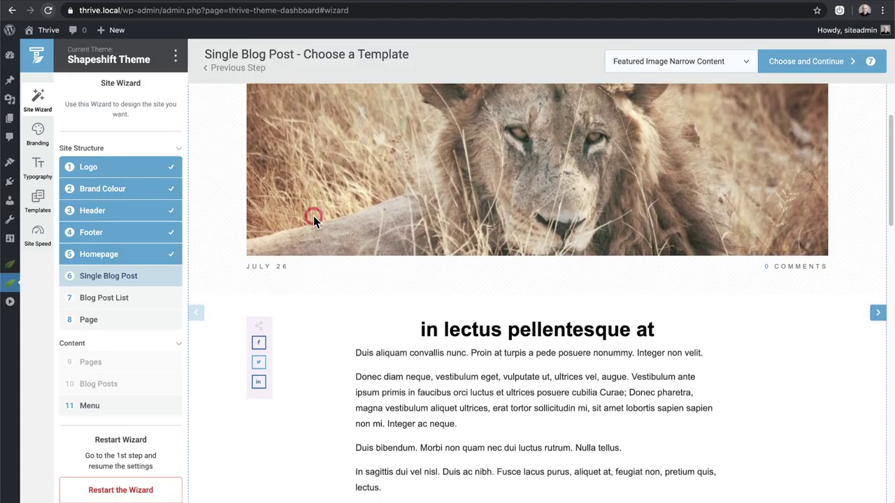
pyautogui.scroll(4, 313, 216)
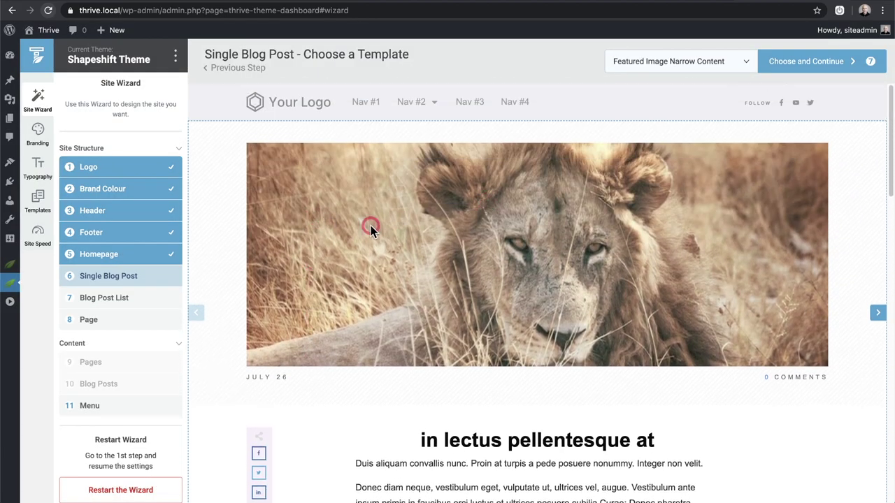
pyautogui.scroll(-9, 329, 233)
pyautogui.scroll(5, 343, 232)
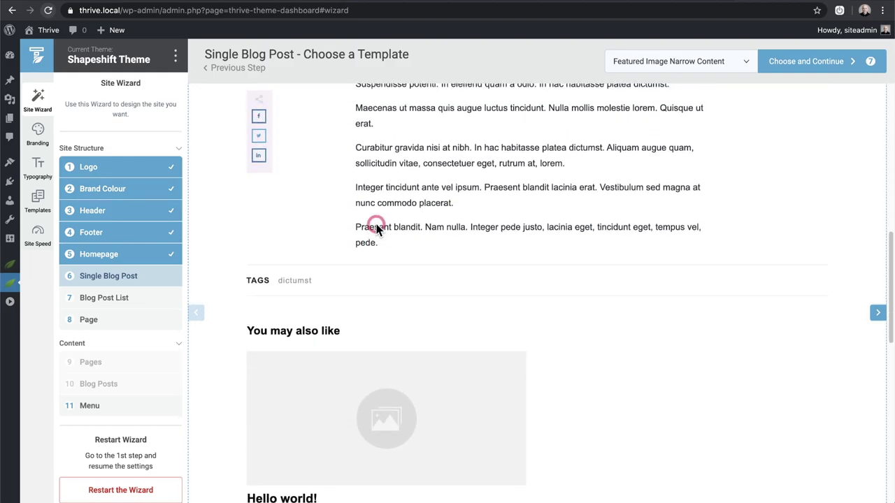
pyautogui.scroll(2, 447, 262)
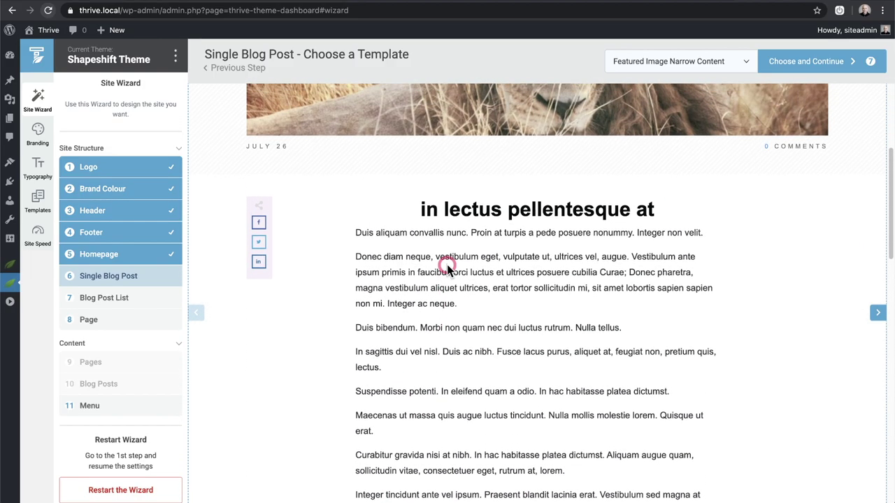
pyautogui.scroll(-3, 448, 263)
pyautogui.scroll(-2, 446, 264)
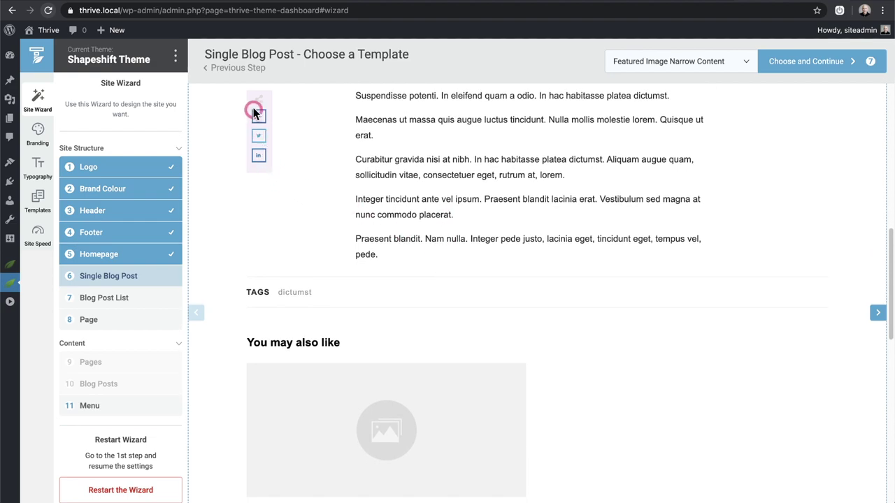
pyautogui.scroll(-5, 555, 200)
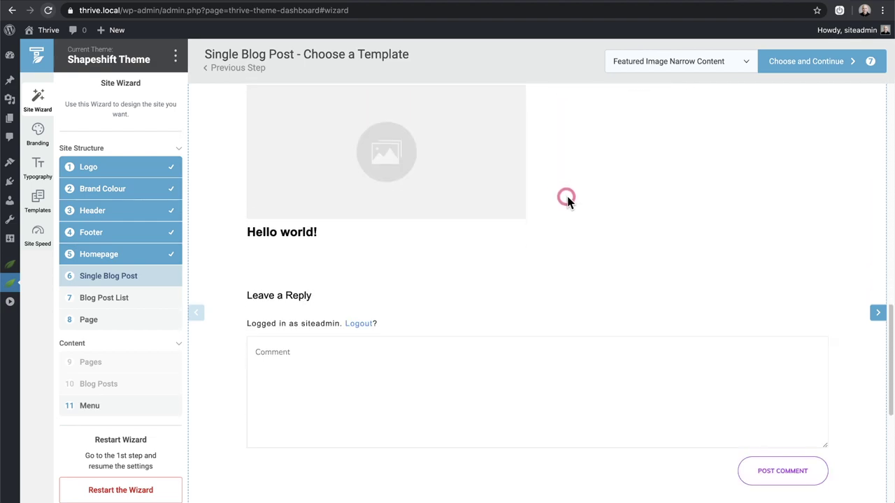
pyautogui.scroll(2, 577, 199)
pyautogui.scroll(-5, 578, 197)
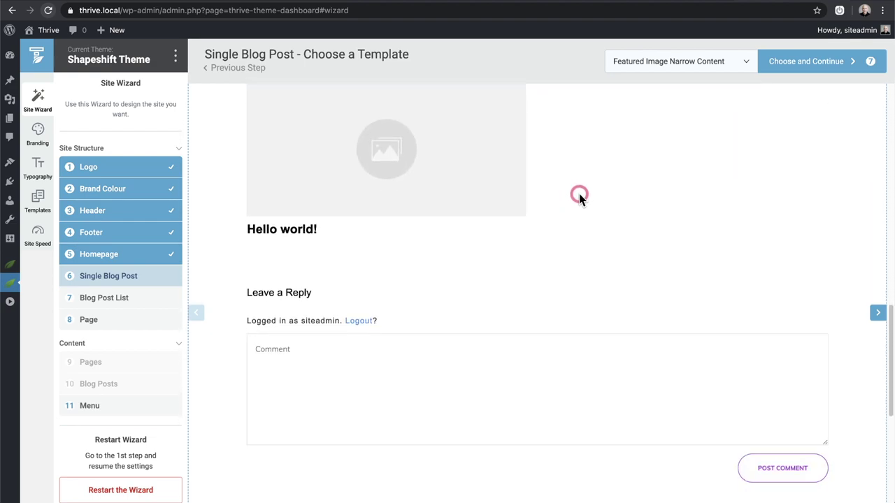
pyautogui.scroll(15, 579, 194)
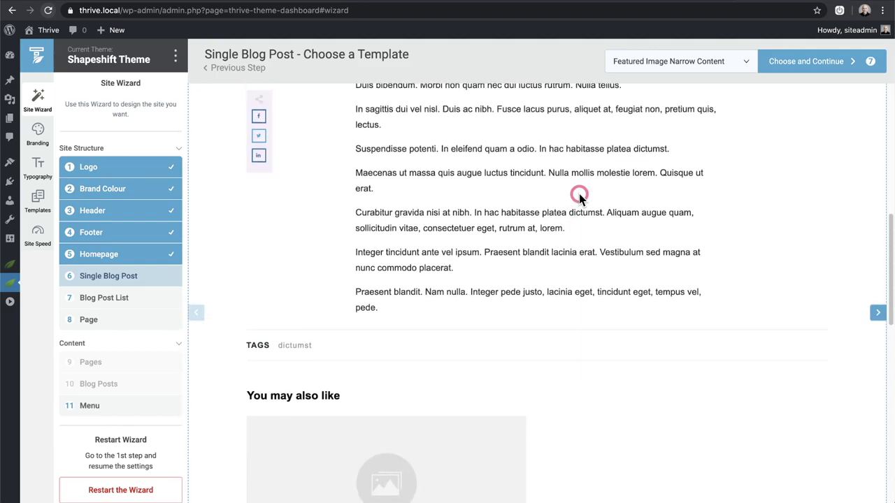
pyautogui.click(799, 65)
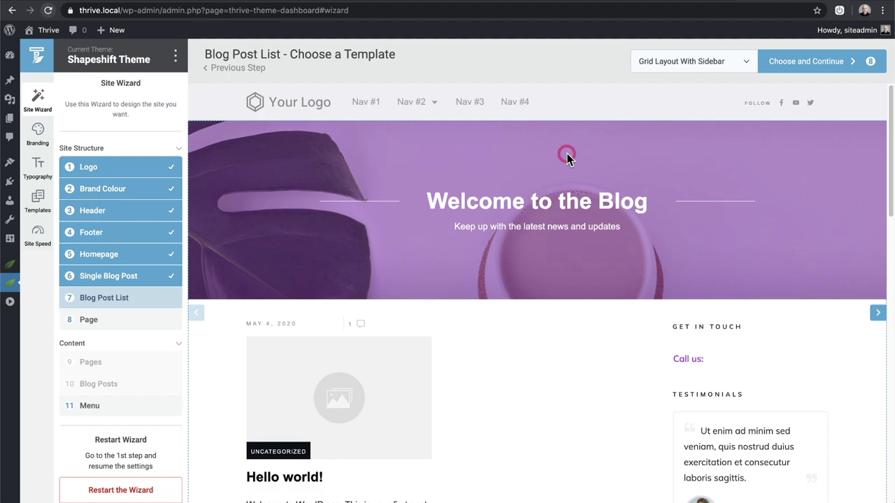
# Choose the "Grid Layout Without Sidebar" template for the blog post list, check its preview and continue to the Page step.
pyautogui.click(678, 62)
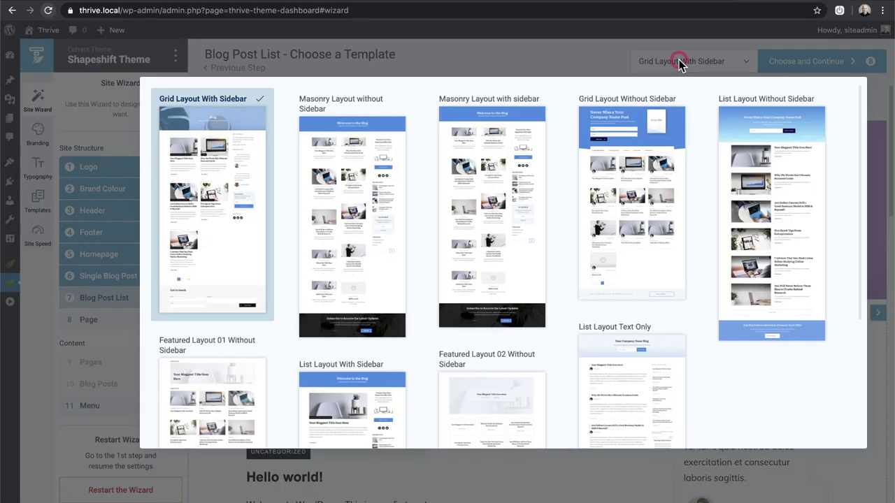
pyautogui.click(626, 198)
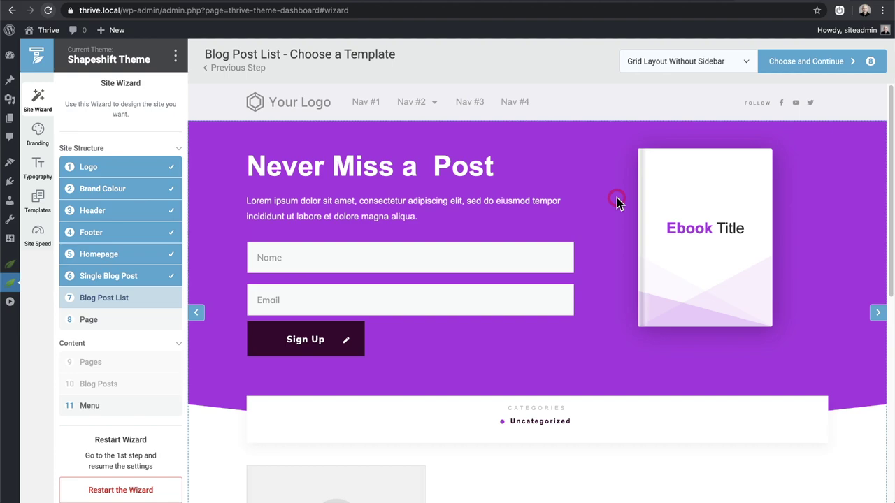
pyautogui.scroll(-5, 616, 203)
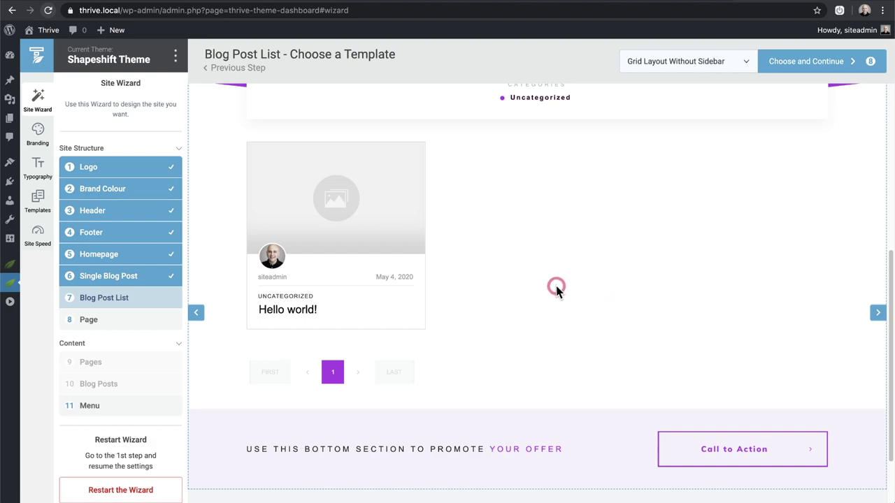
pyautogui.scroll(5, 556, 287)
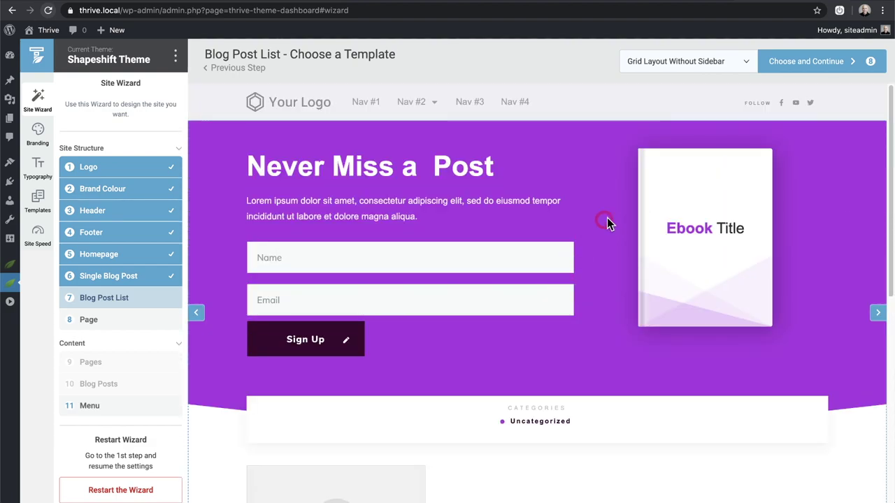
pyautogui.click(800, 61)
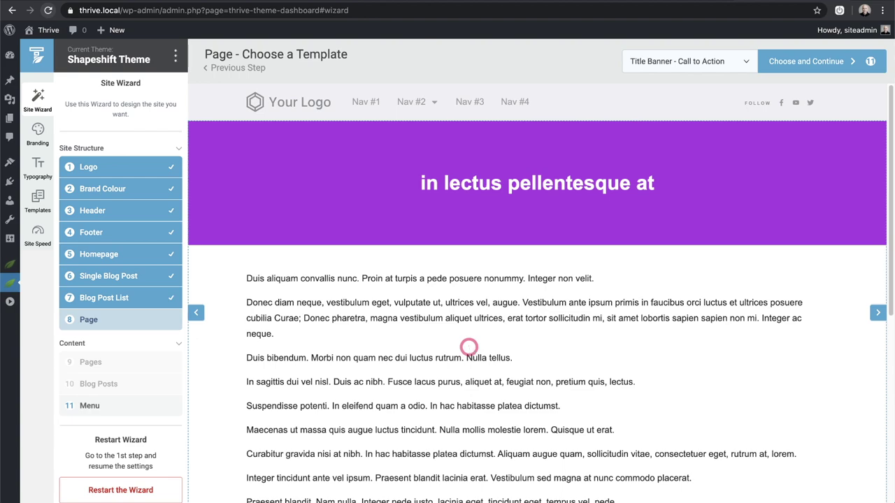
# Review the page template preview, compare the available page templates and select "Title Banner - Call to Action".
pyautogui.scroll(-4, 468, 347)
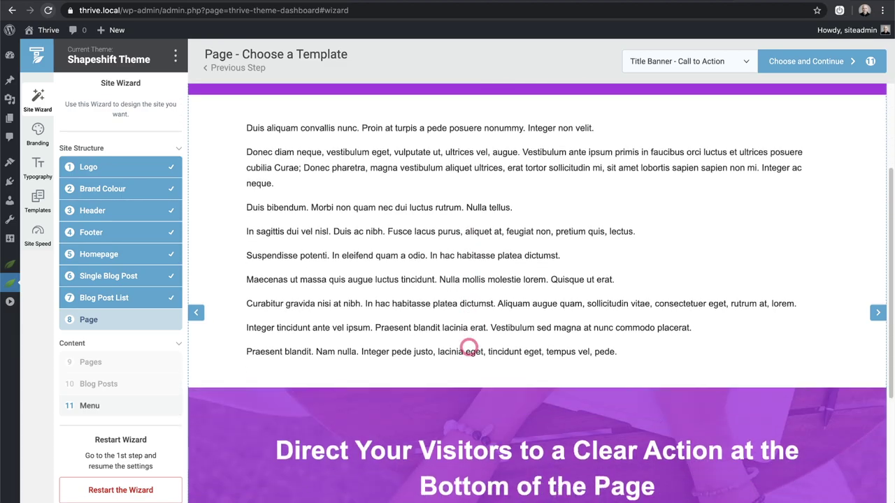
pyautogui.scroll(-2, 468, 347)
pyautogui.scroll(10, 468, 347)
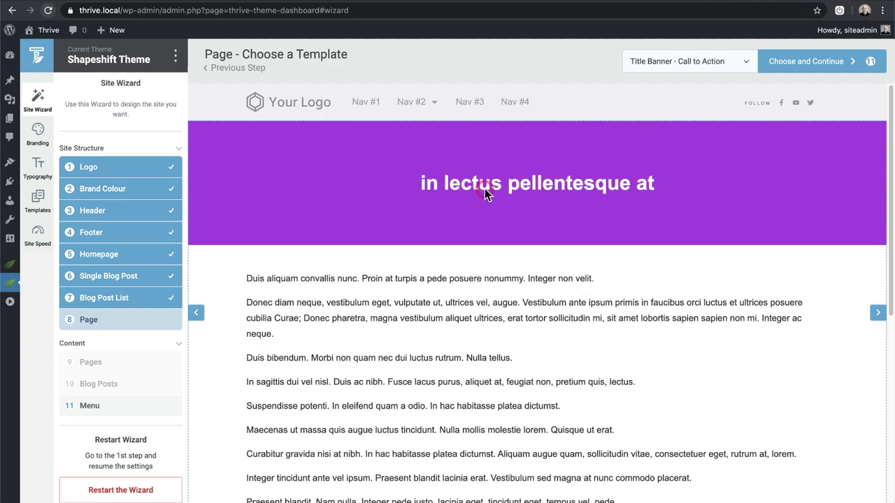
pyautogui.scroll(-5, 488, 194)
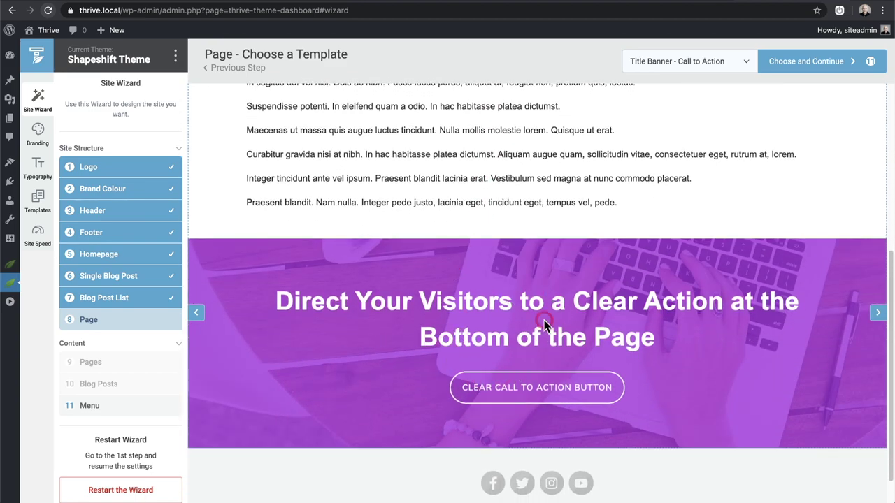
pyautogui.scroll(-2, 544, 336)
pyautogui.scroll(10, 595, 301)
pyautogui.click(684, 64)
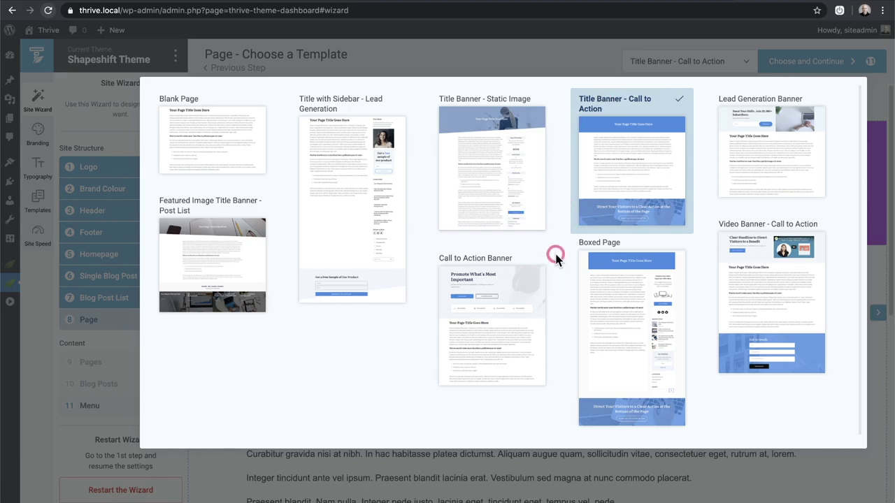
pyautogui.click(636, 181)
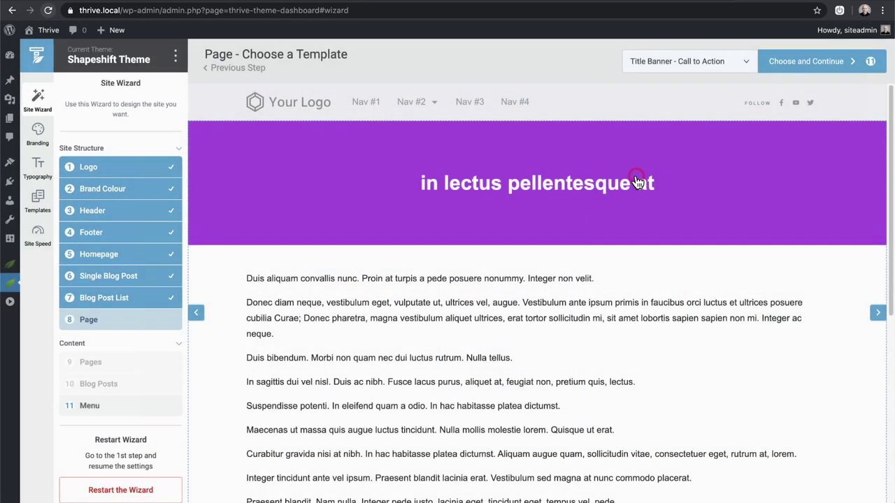
# Review the "Title Banner - Call to Action" page preview down to its call-to-action section and continue to the Menu step.
pyautogui.click(591, 227)
pyautogui.click(546, 162)
pyautogui.scroll(-5, 517, 226)
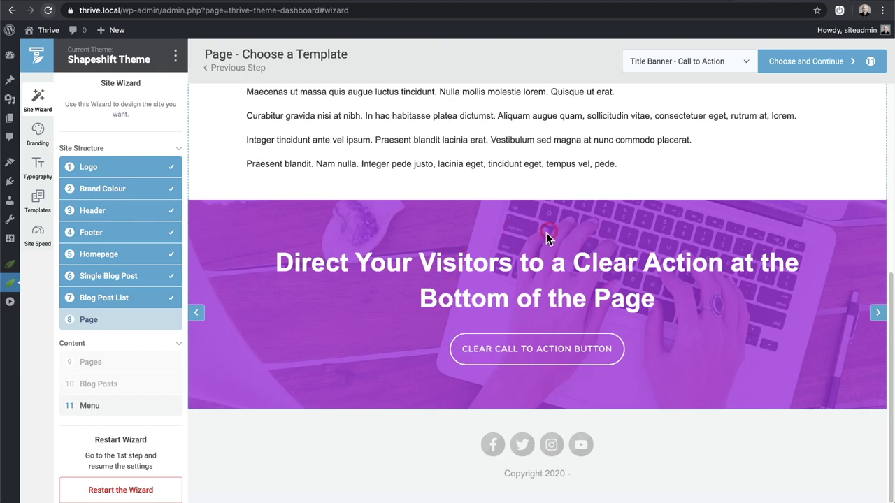
pyautogui.scroll(5, 543, 238)
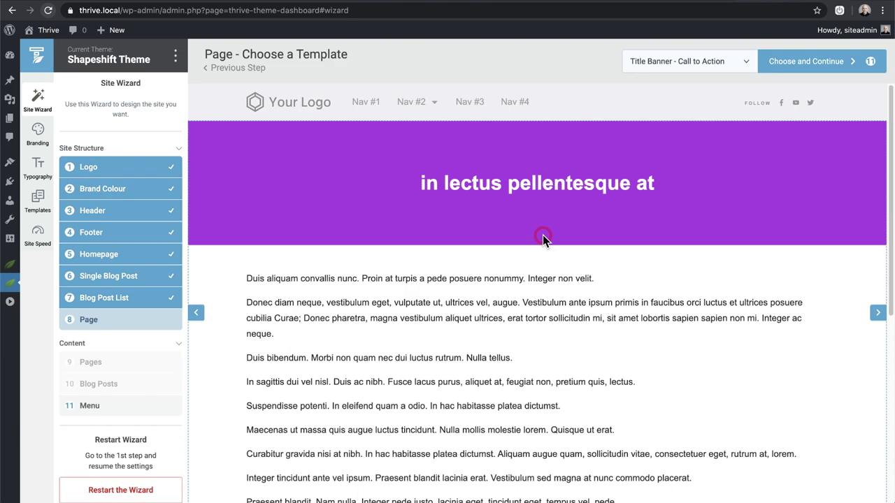
pyautogui.click(805, 61)
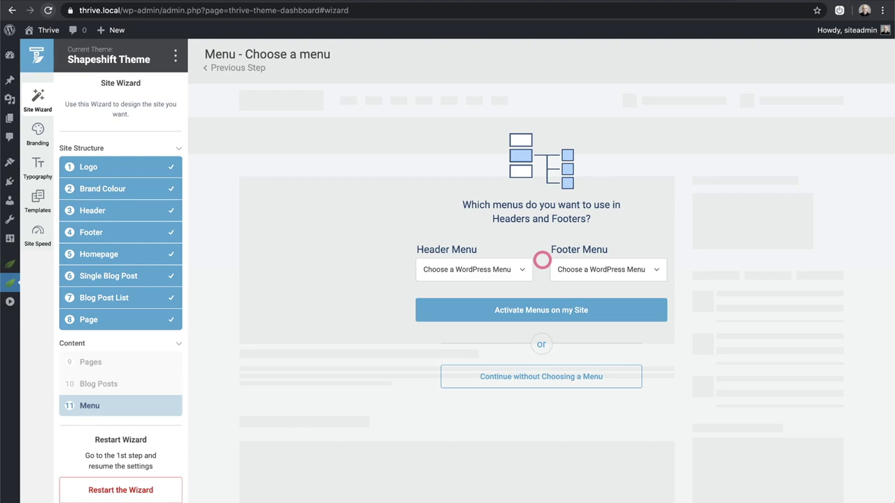
# Set both the header and footer menus to "I will choose later..." and activate the menus to complete the wizard.
pyautogui.click(522, 271)
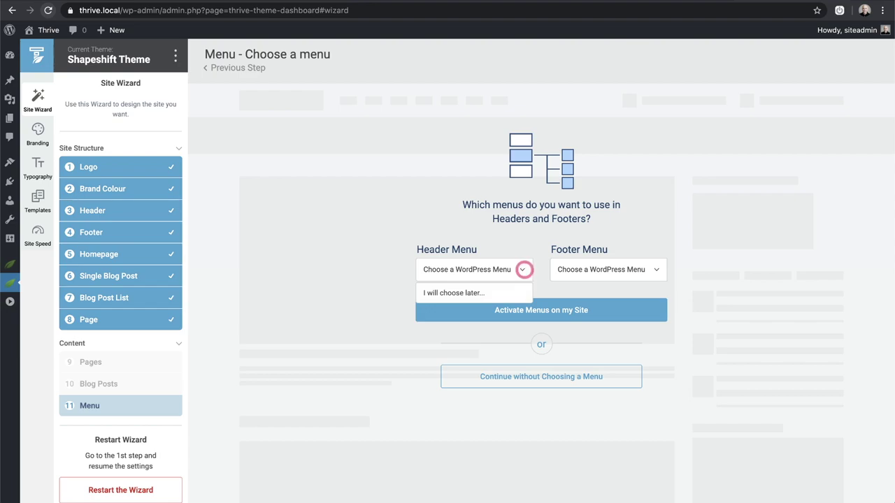
pyautogui.click(485, 293)
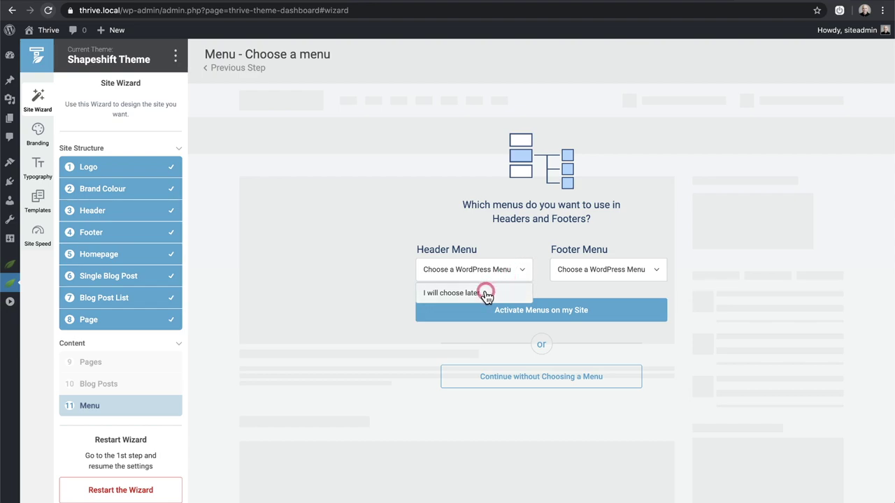
pyautogui.click(505, 249)
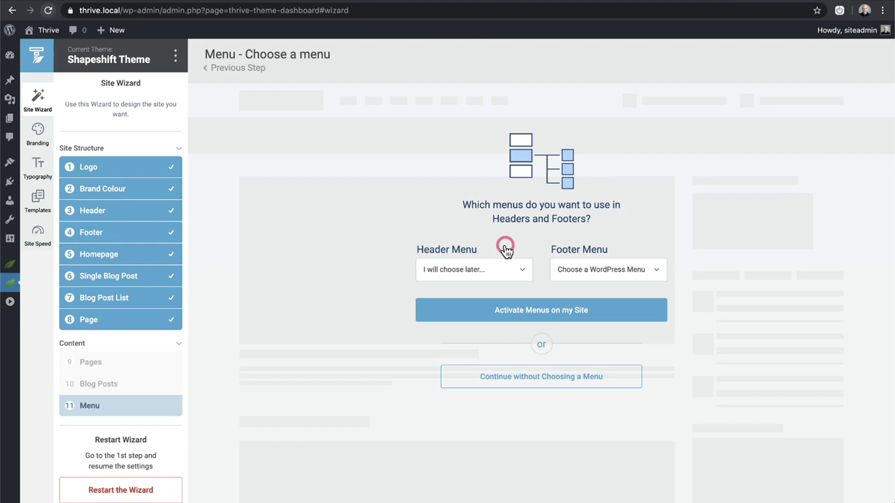
pyautogui.click(589, 269)
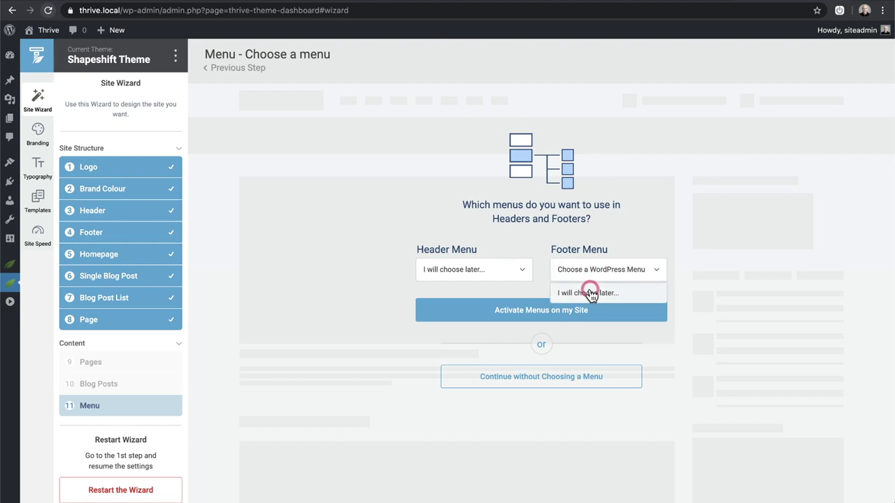
pyautogui.click(591, 295)
pyautogui.click(534, 313)
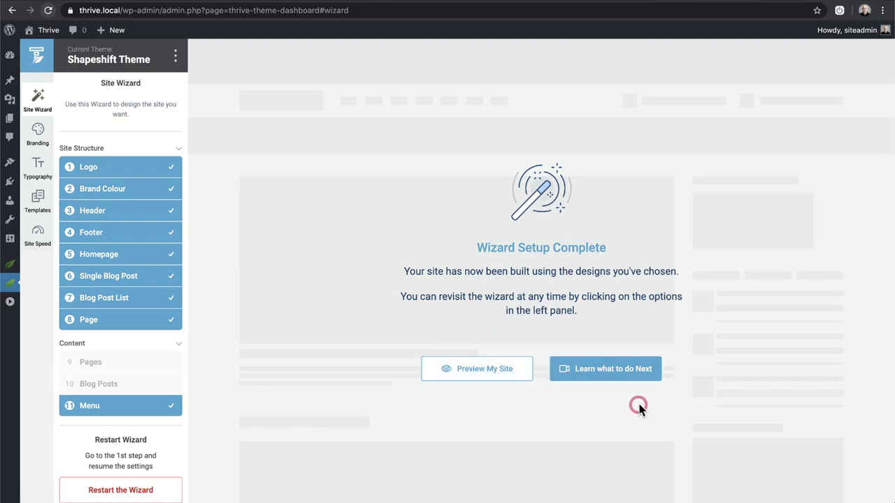
# Play the video on what to do after the wizard, pause it and close it.
pyautogui.click(598, 373)
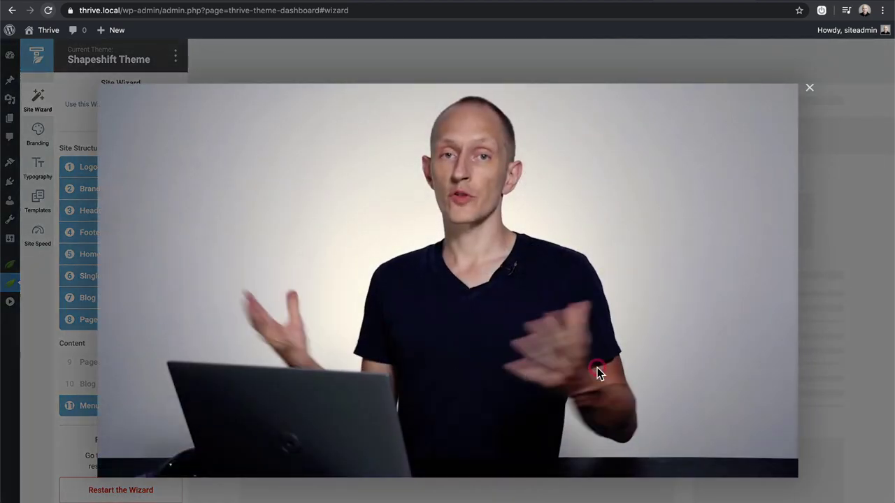
pyautogui.click(575, 329)
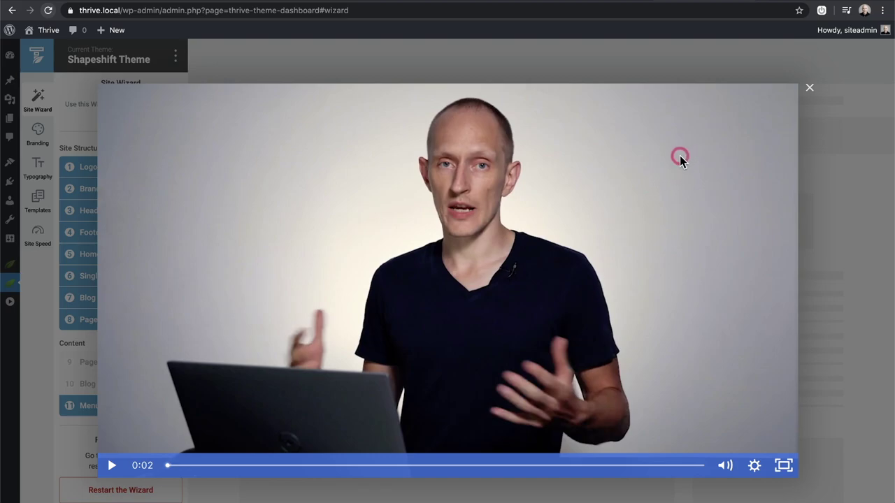
pyautogui.click(806, 89)
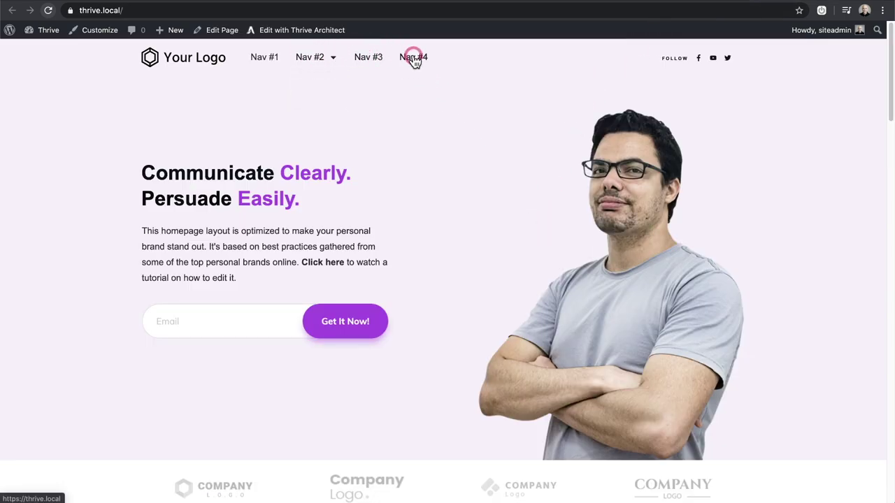
# Preview the built site's homepage from the hero section through the blog, About Me and subscription sections to the footer.
pyautogui.scroll(-5, 399, 181)
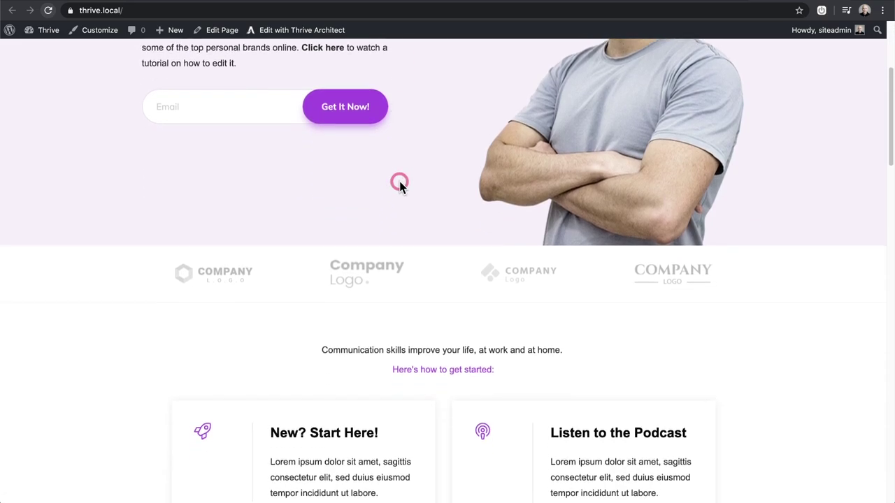
pyautogui.scroll(5, 400, 182)
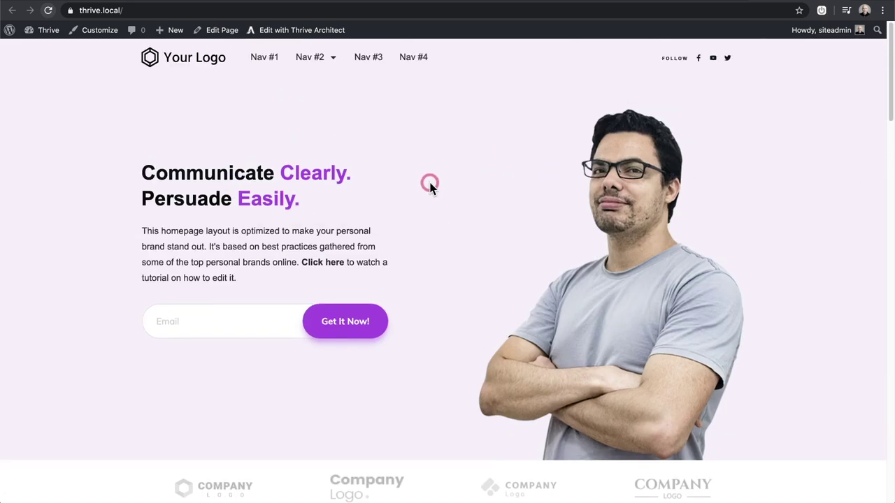
pyautogui.scroll(-10, 430, 185)
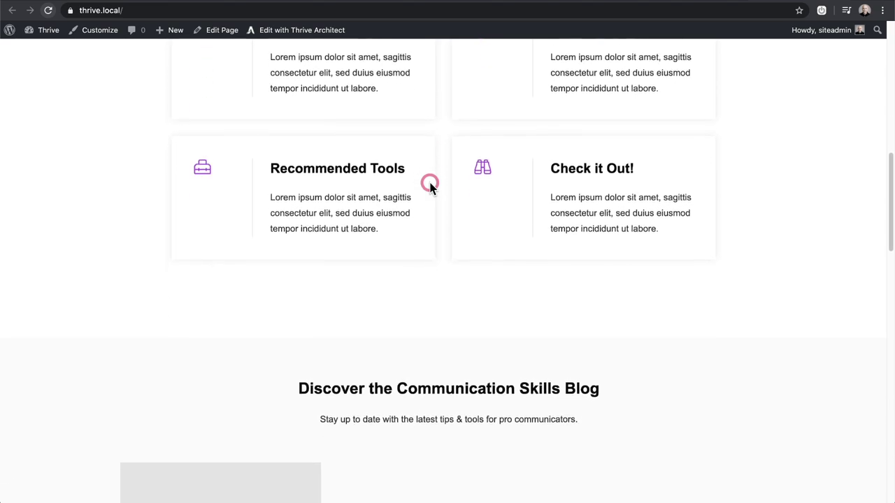
pyautogui.scroll(-10, 430, 185)
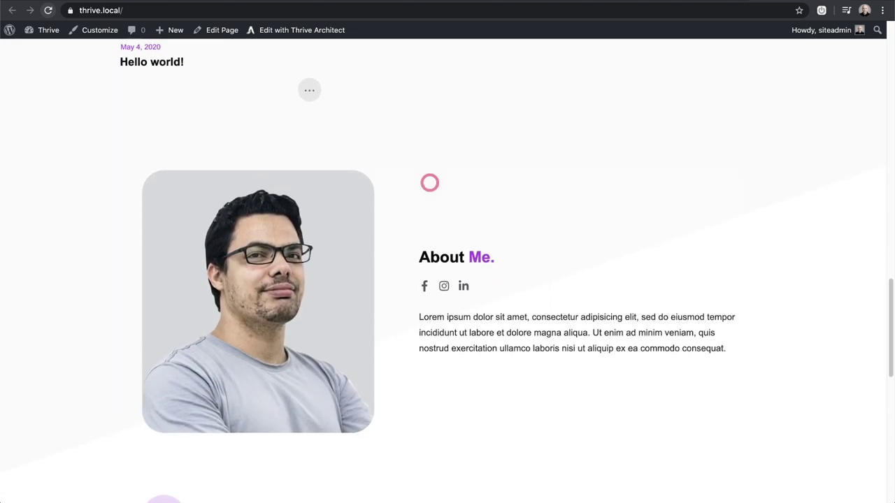
pyautogui.scroll(-10, 429, 182)
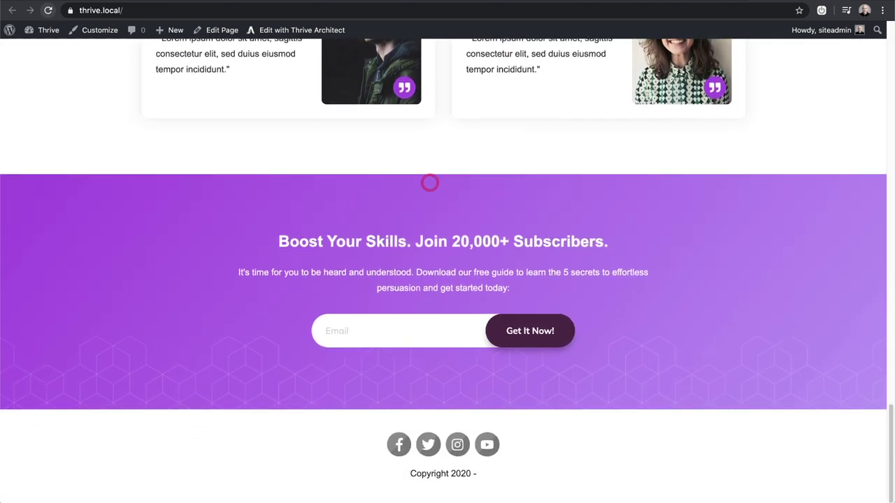
pyautogui.scroll(20, 429, 183)
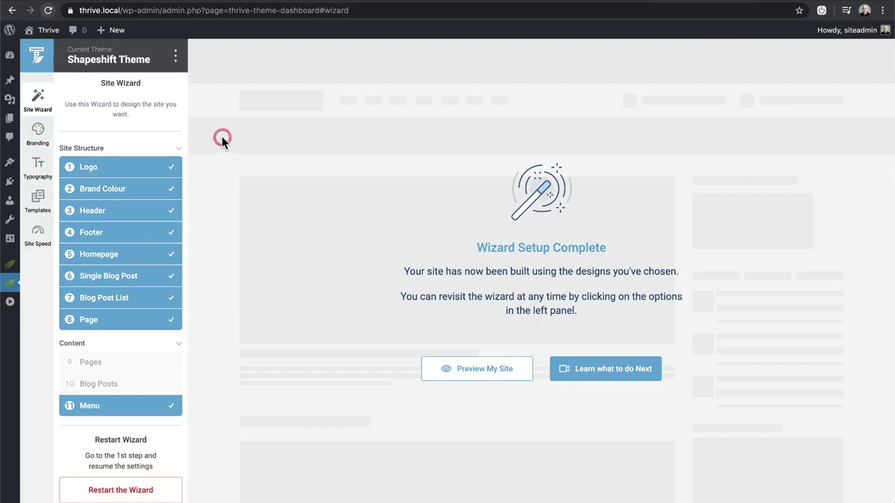
# Examine the theme's branding settings for theme colors, the dark and light logo versions, and the favicon.
pyautogui.click(46, 149)
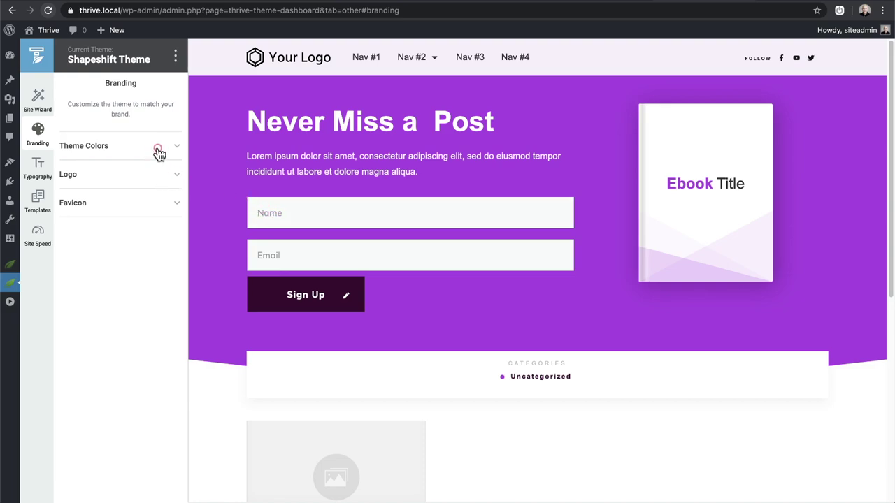
pyautogui.click(157, 151)
pyautogui.click(126, 269)
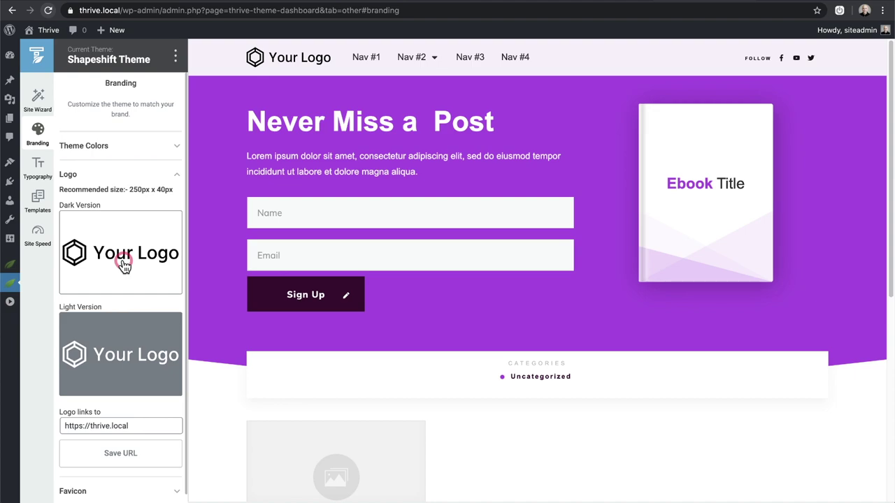
pyautogui.scroll(-1, 131, 335)
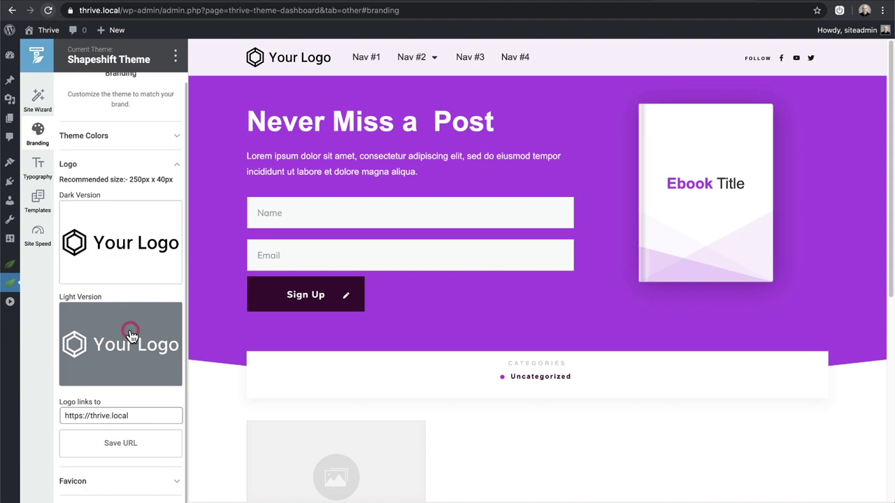
pyautogui.click(129, 481)
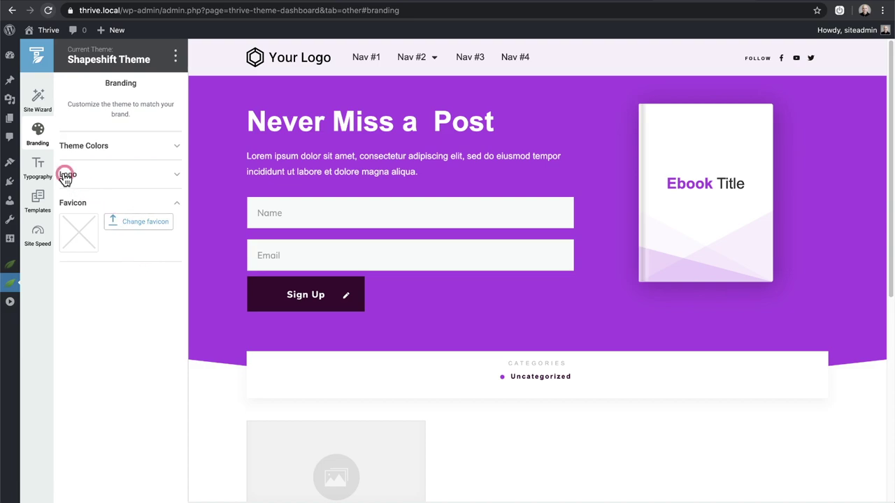
# Open the first Default Typography set, the one with serif headings, for editing.
pyautogui.click(39, 168)
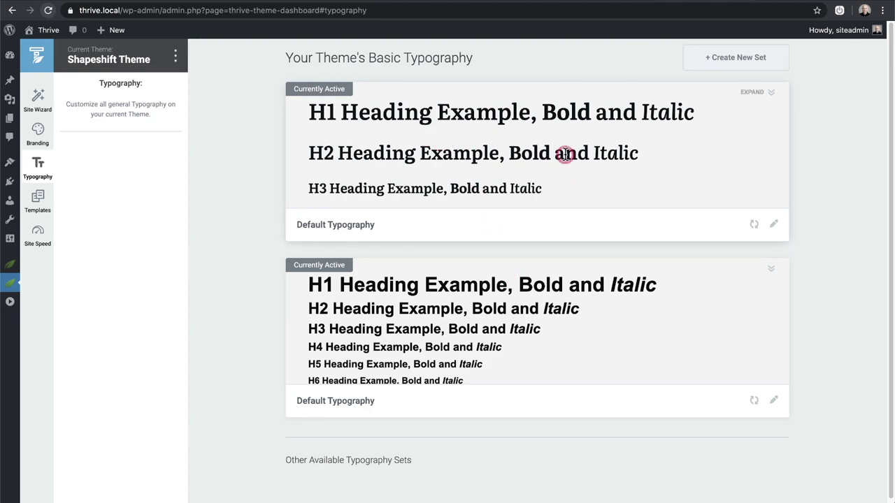
pyautogui.moveTo(570, 220)
pyautogui.click(775, 222)
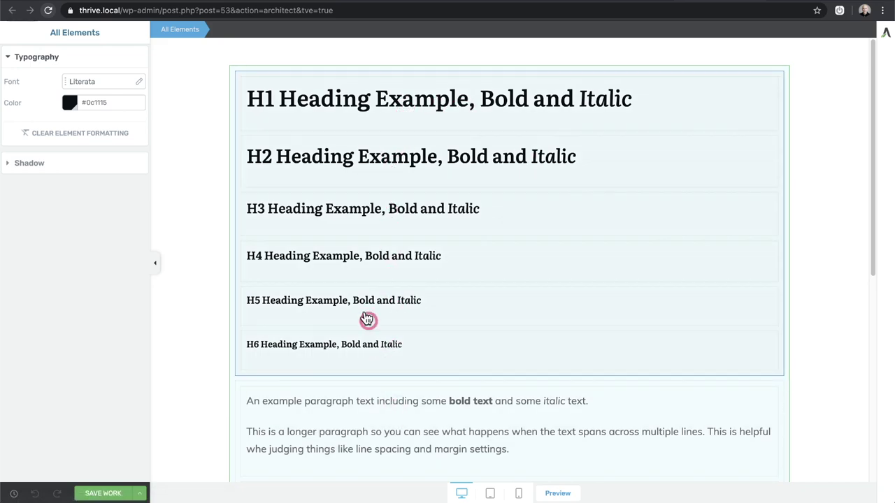
# Set the Heading 1 font to Poppins from Google Fonts with a bold weight of 700.
pyautogui.click(337, 95)
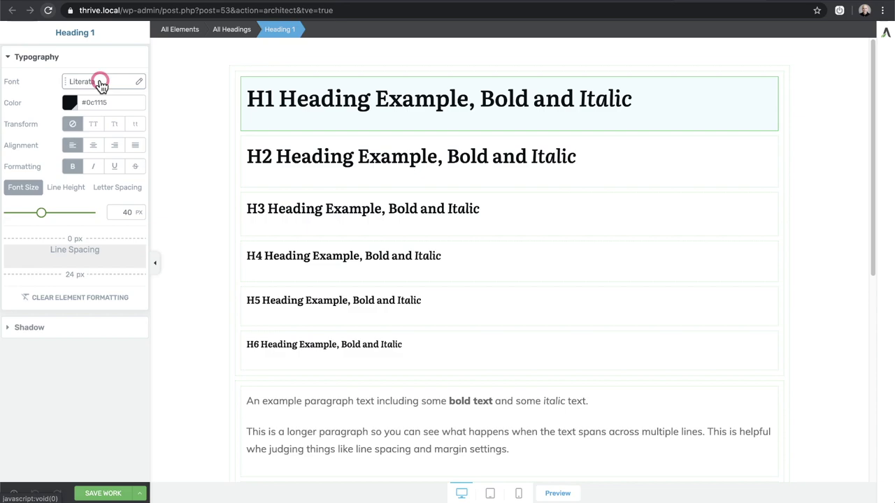
pyautogui.click(101, 83)
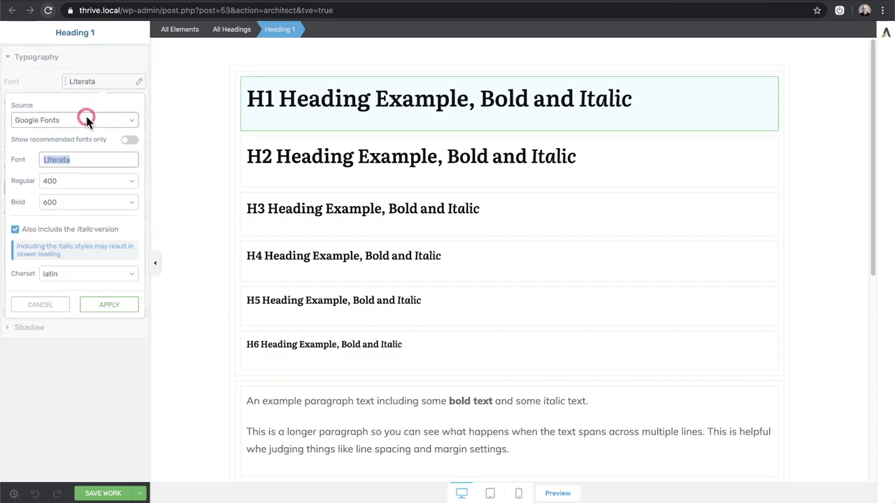
pyautogui.write('pop')
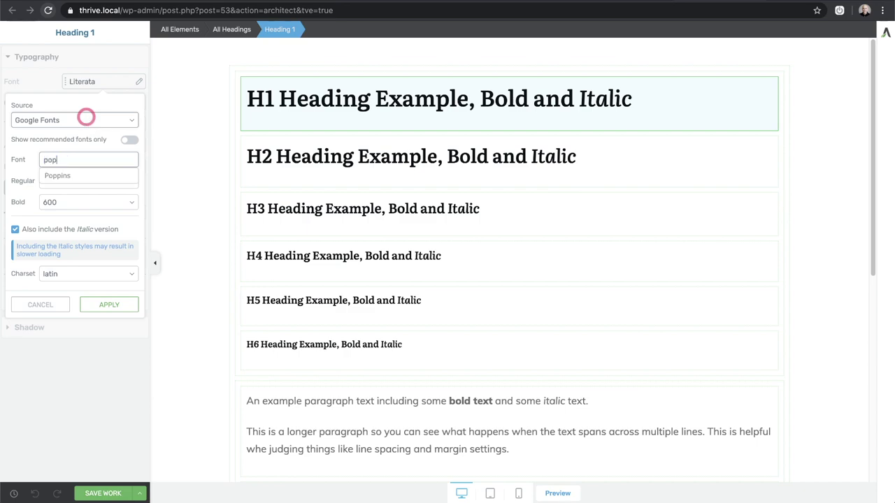
pyautogui.click(68, 179)
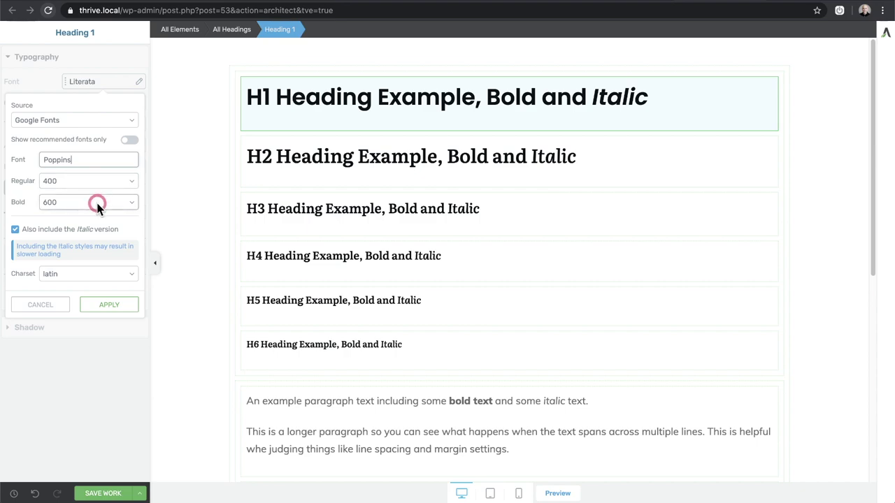
pyautogui.click(96, 204)
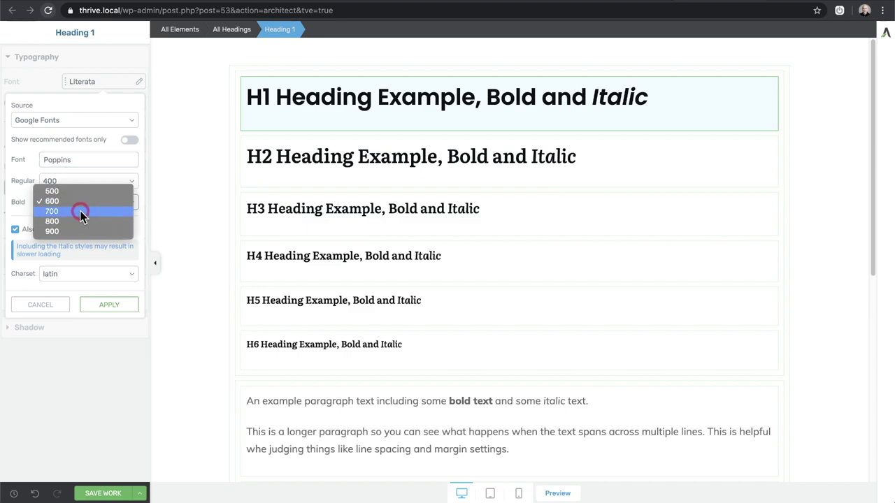
pyautogui.click(82, 212)
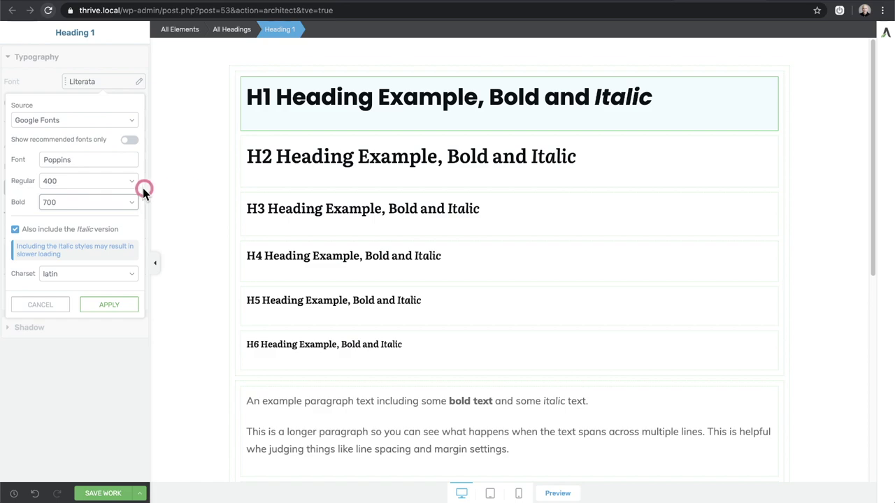
pyautogui.click(109, 303)
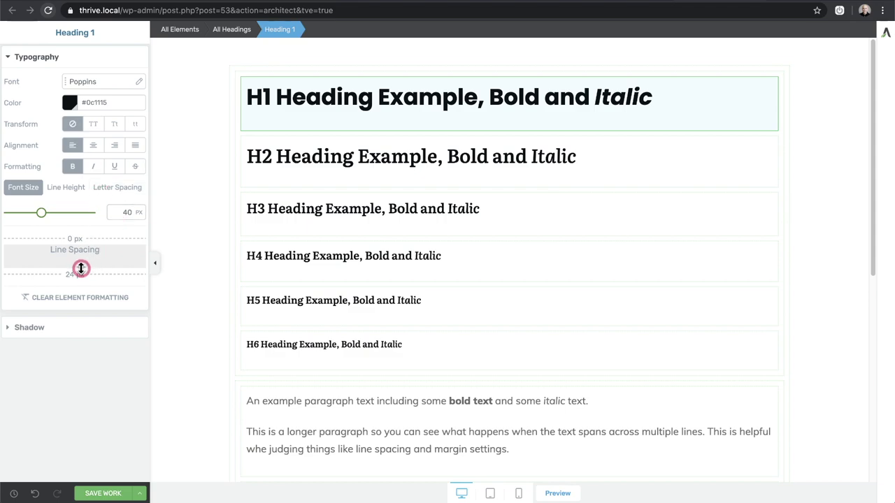
# Set the spacing below Heading 1 to 10 px and look over the list, hyperlink and blockquote samples.
pyautogui.moveTo(70, 272)
pyautogui.mouseDown()
pyautogui.moveTo(73, 240)
pyautogui.moveTo(74, 272)
pyautogui.mouseUp()
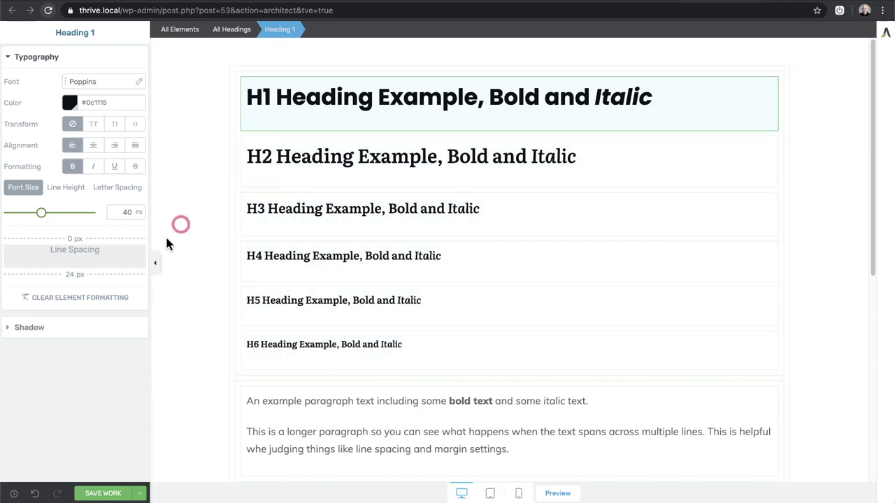
pyautogui.moveTo(79, 273); pyautogui.dragTo(98, 265)
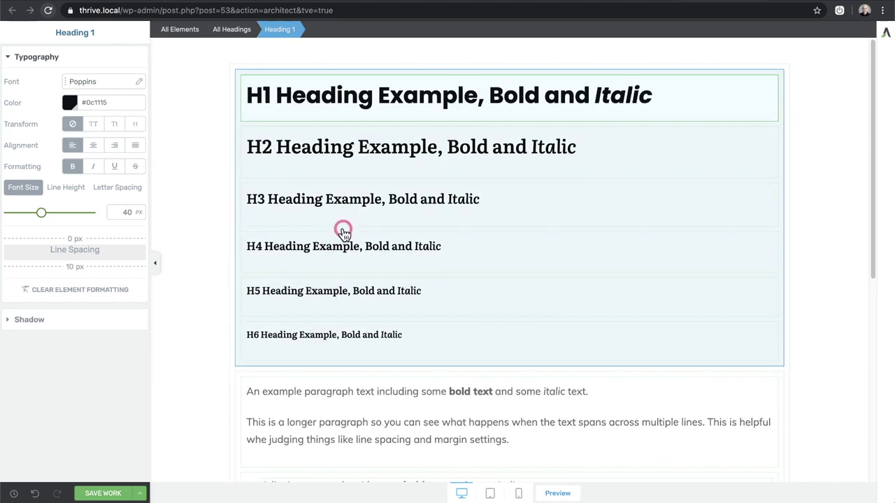
pyautogui.scroll(-5, 344, 231)
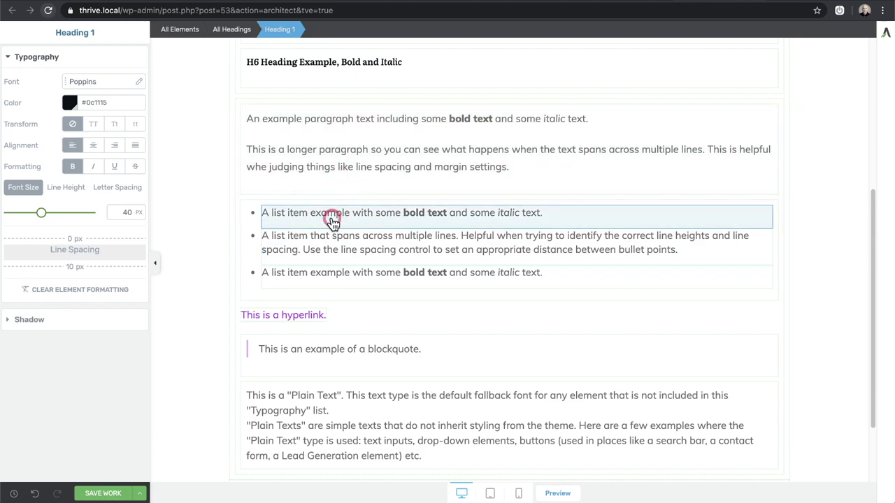
pyautogui.click(335, 240)
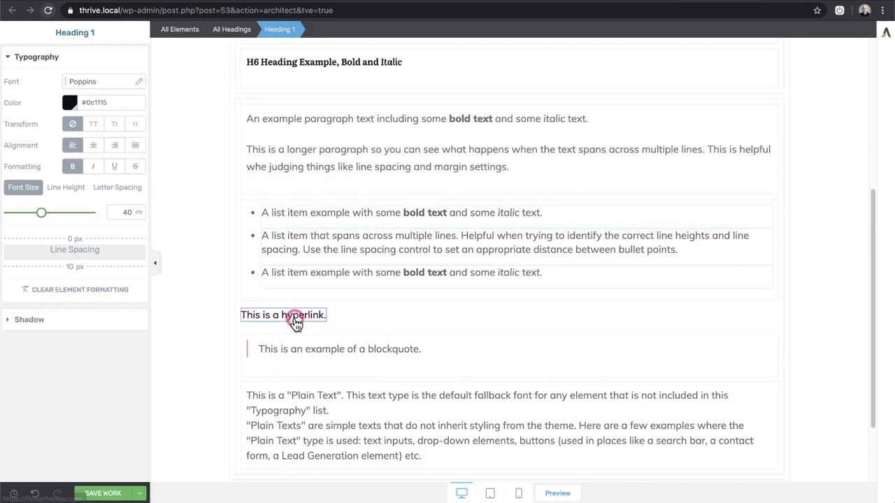
pyautogui.click(308, 353)
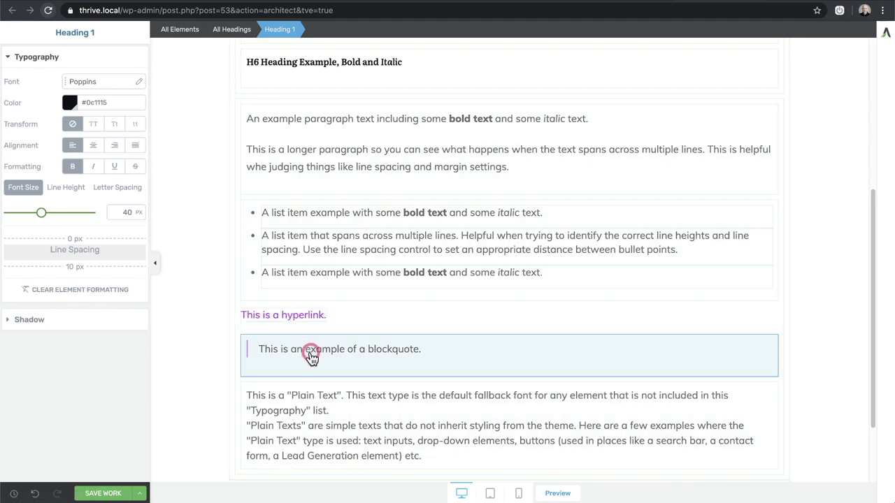
# Examine the blockquote, plain text and preformatted text samples, and review the heading, paragraph and list samples of the typography set.
pyautogui.scroll(-2, 311, 362)
pyautogui.click(310, 356)
pyautogui.scroll(-1, 316, 332)
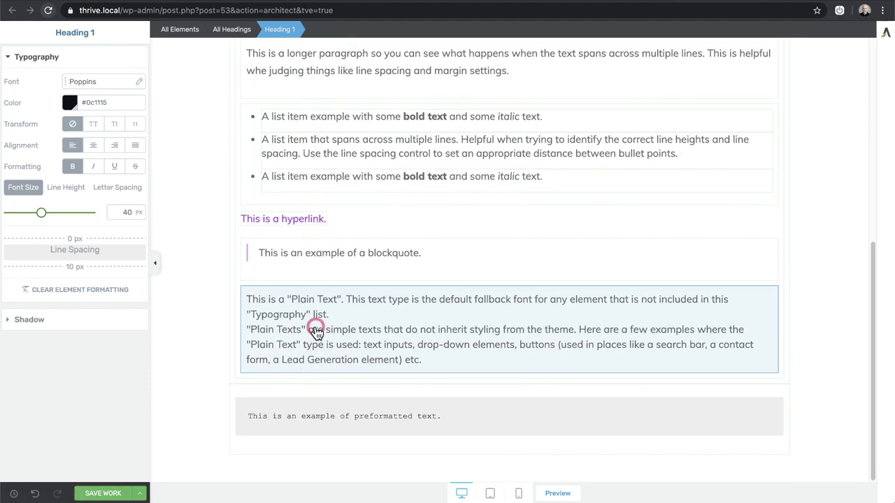
pyautogui.click(312, 387)
pyautogui.click(346, 420)
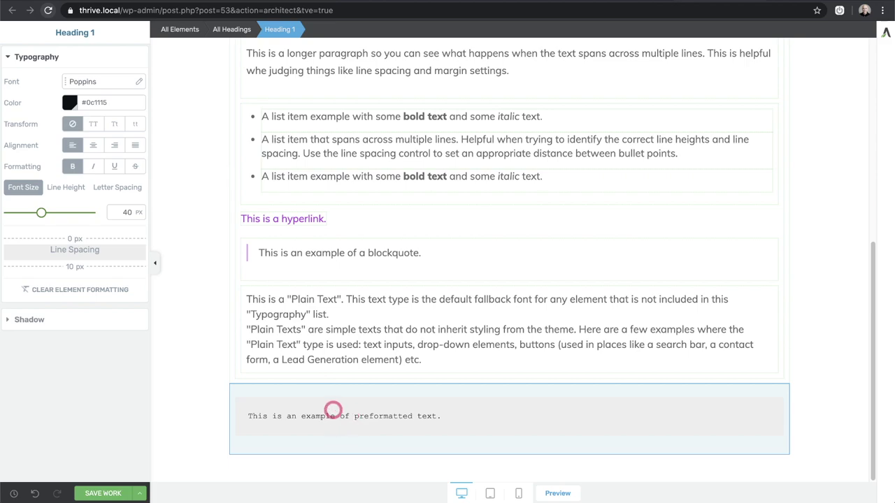
pyautogui.scroll(8, 334, 413)
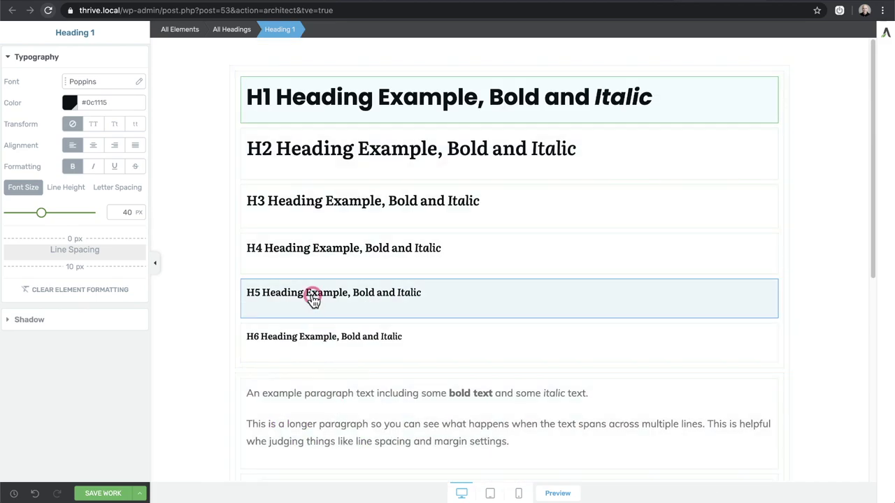
pyautogui.click(312, 279)
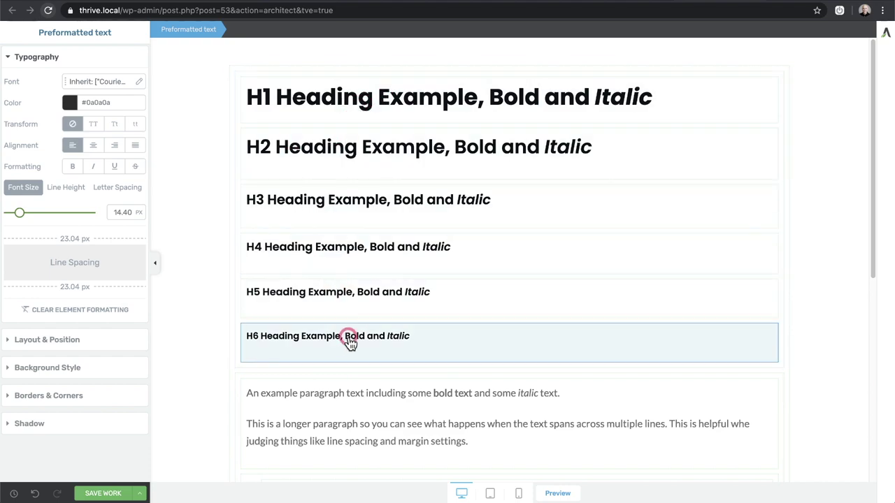
pyautogui.scroll(-3, 351, 335)
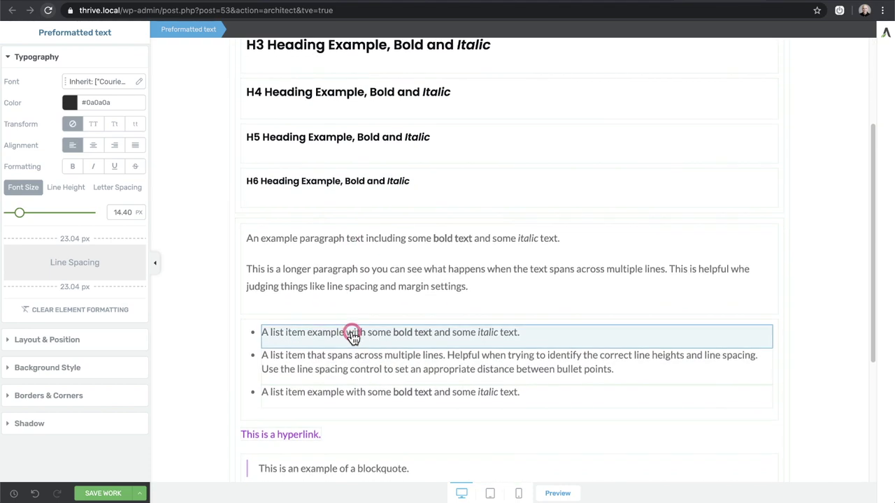
pyautogui.click(325, 234)
pyautogui.scroll(-5, 342, 350)
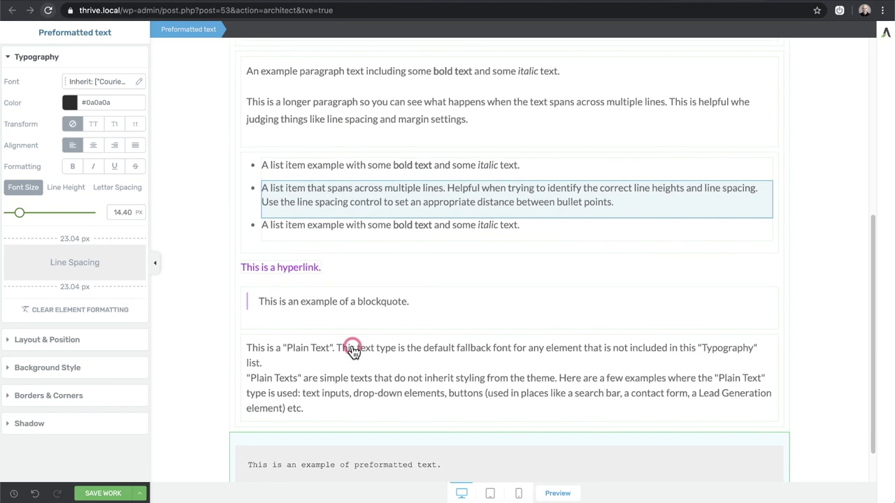
pyautogui.scroll(7, 370, 290)
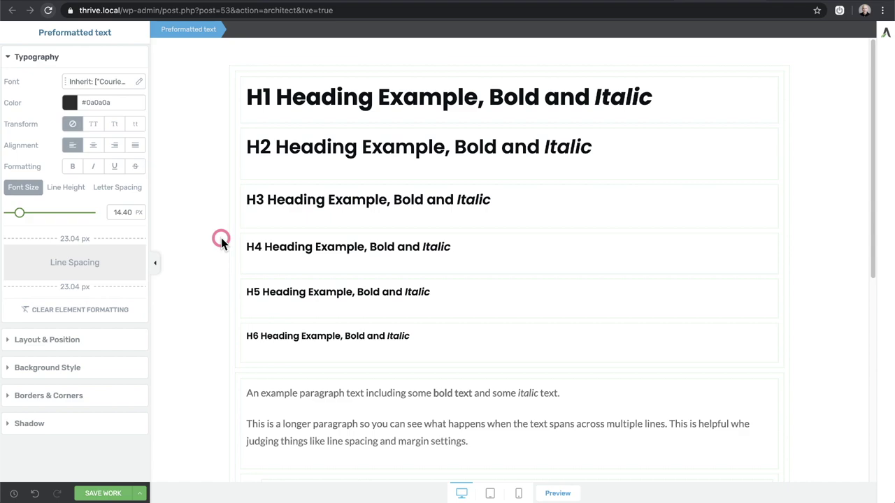
# Save the changes to the typography set and return to the theme dashboard's typography overview.
pyautogui.click(118, 491)
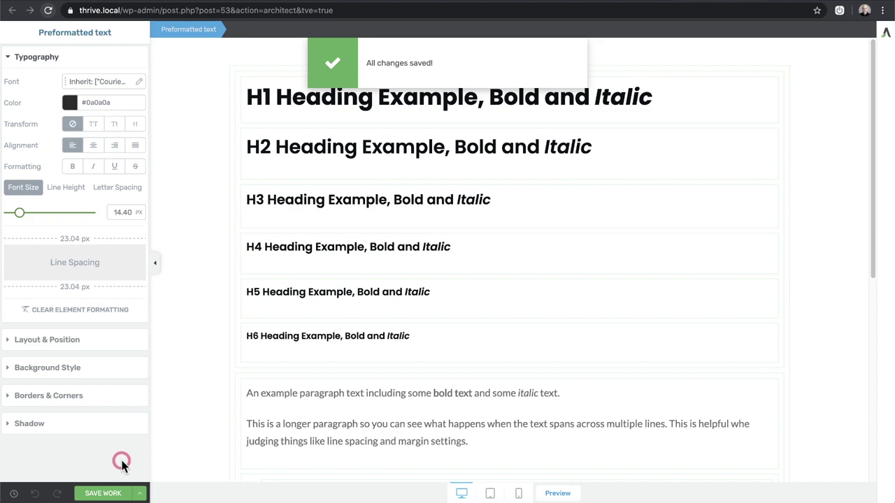
pyautogui.click(140, 493)
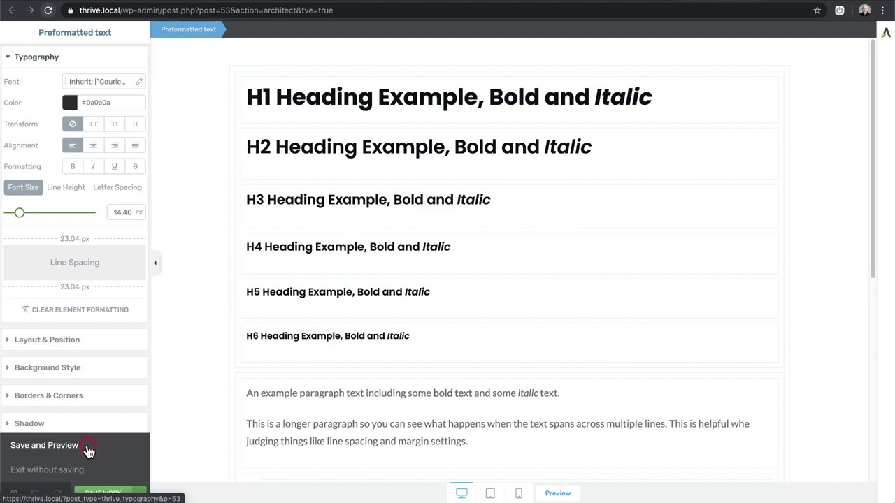
pyautogui.click(103, 493)
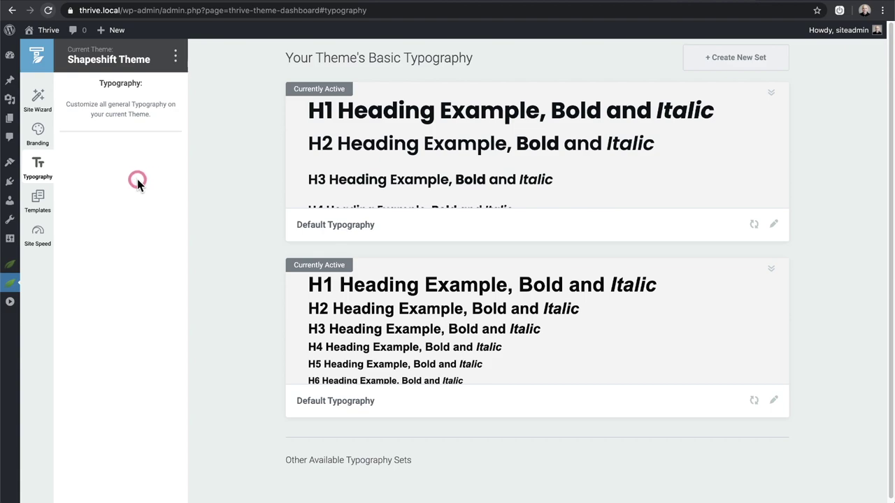
# Review the theme's single content and list templates, and check the options offered for adding a new template.
pyautogui.click(41, 196)
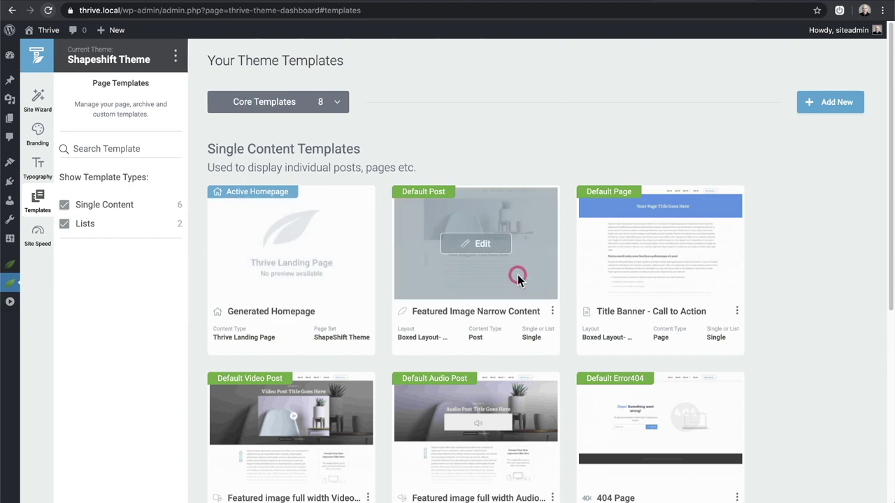
pyautogui.scroll(-3, 769, 257)
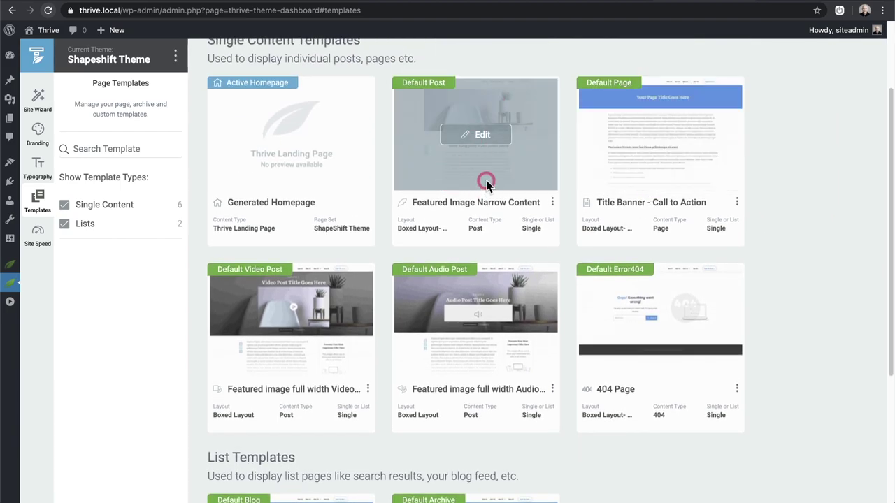
pyautogui.scroll(-3, 765, 214)
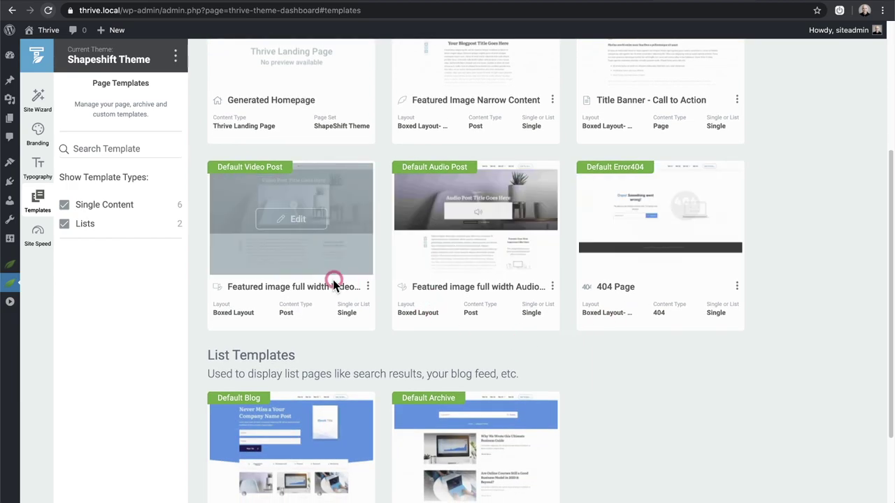
pyautogui.moveTo(326, 270)
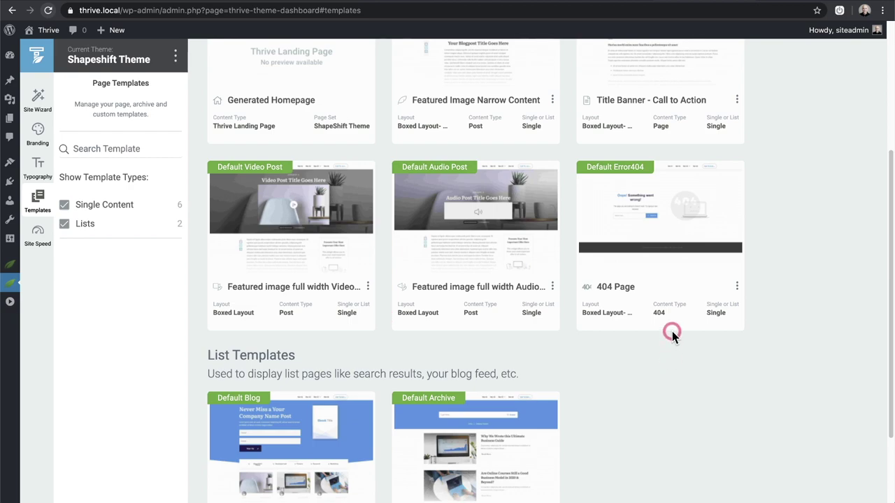
pyautogui.scroll(-1, 667, 360)
pyautogui.scroll(-1, 667, 359)
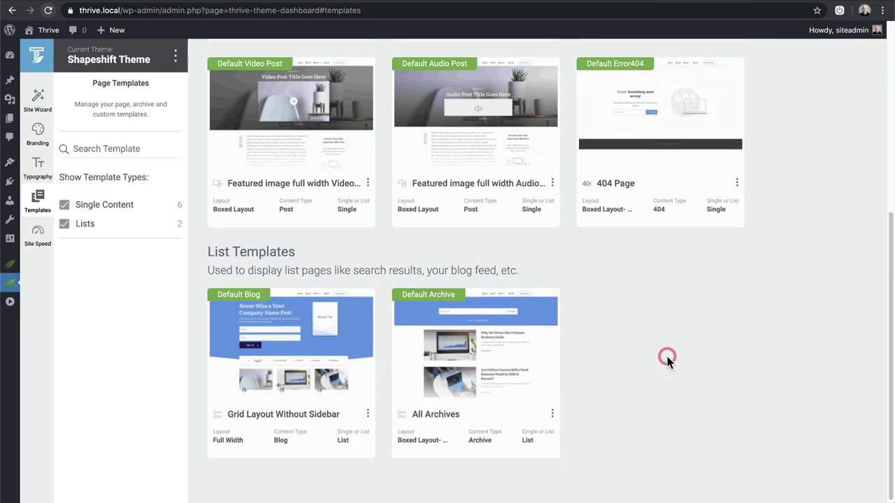
pyautogui.scroll(2, 668, 360)
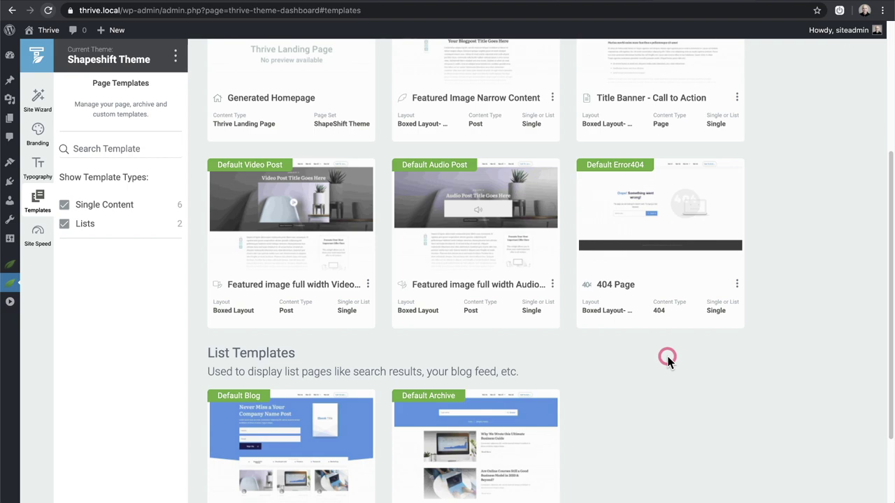
pyautogui.scroll(-3, 667, 359)
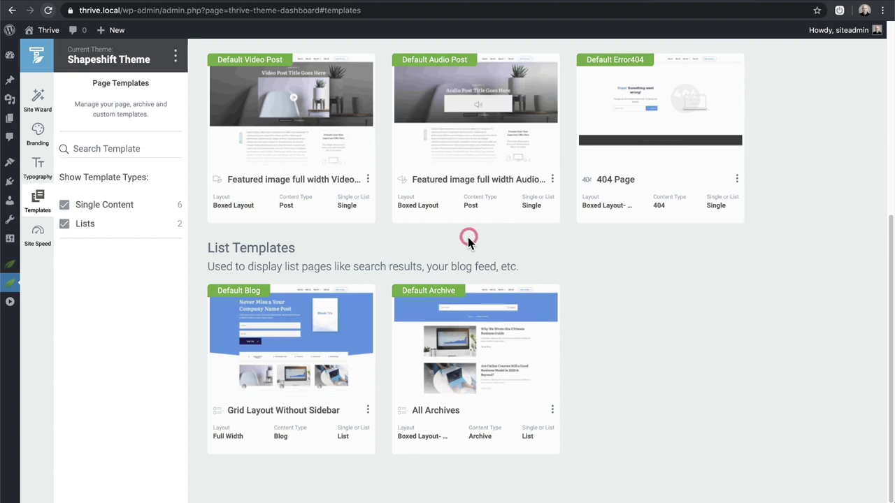
pyautogui.scroll(5, 761, 285)
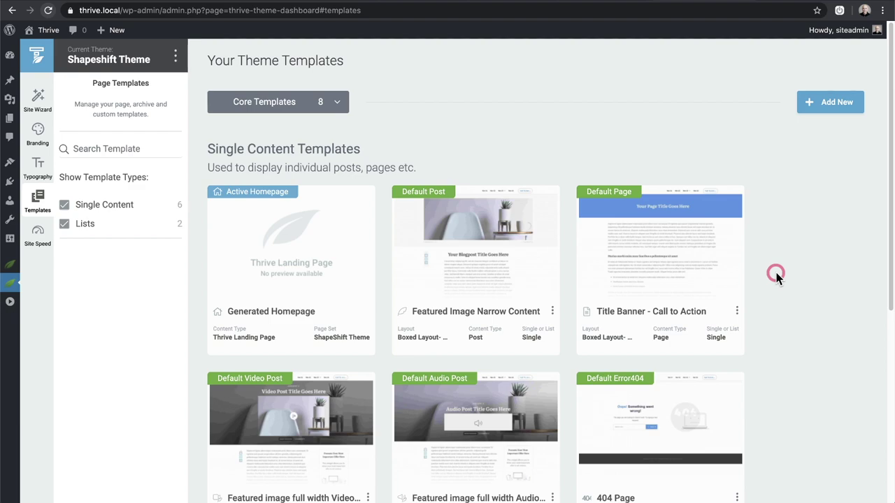
pyautogui.click(822, 111)
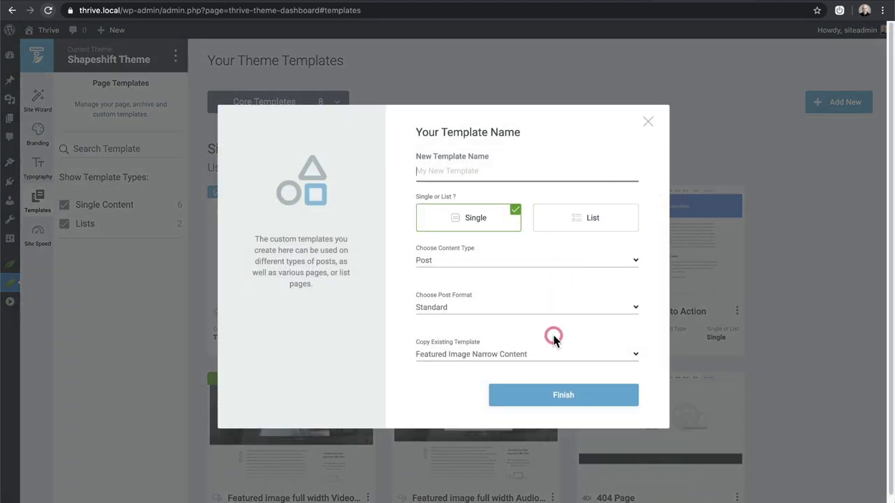
pyautogui.click(648, 125)
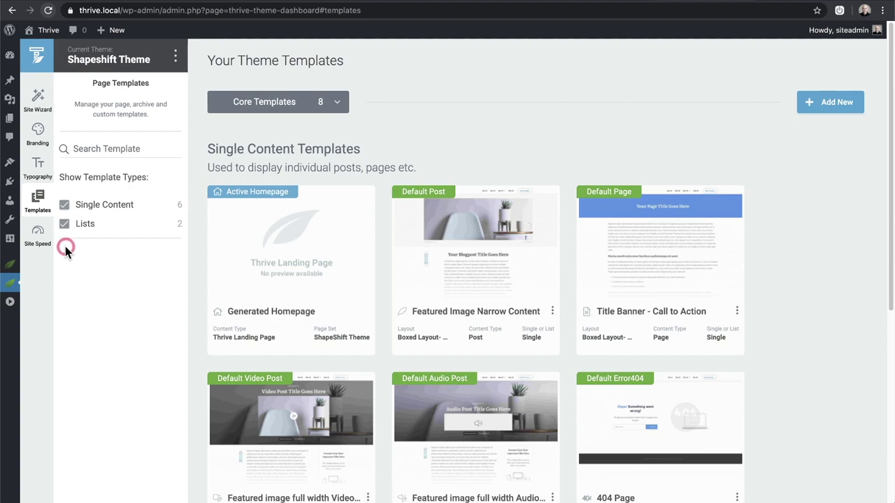
# Review the site speed options for minification and caching, image optimization, and Accelerated Mobile Pages.
pyautogui.click(38, 237)
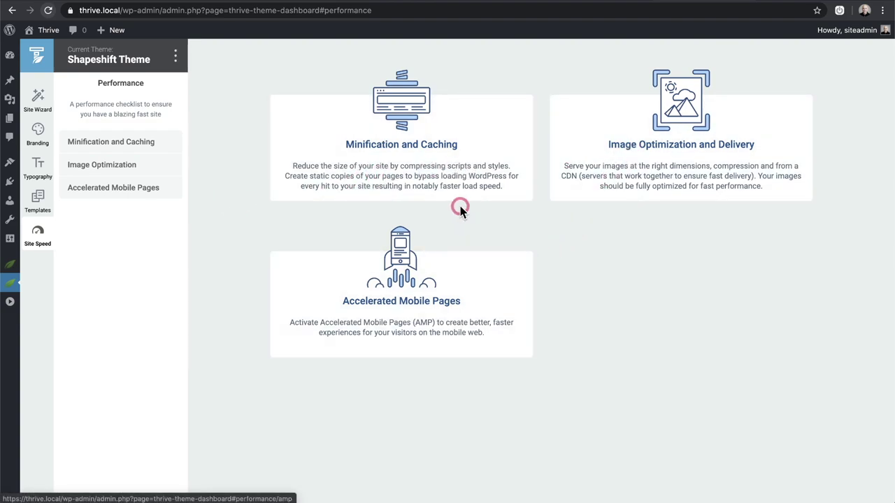
pyautogui.click(444, 169)
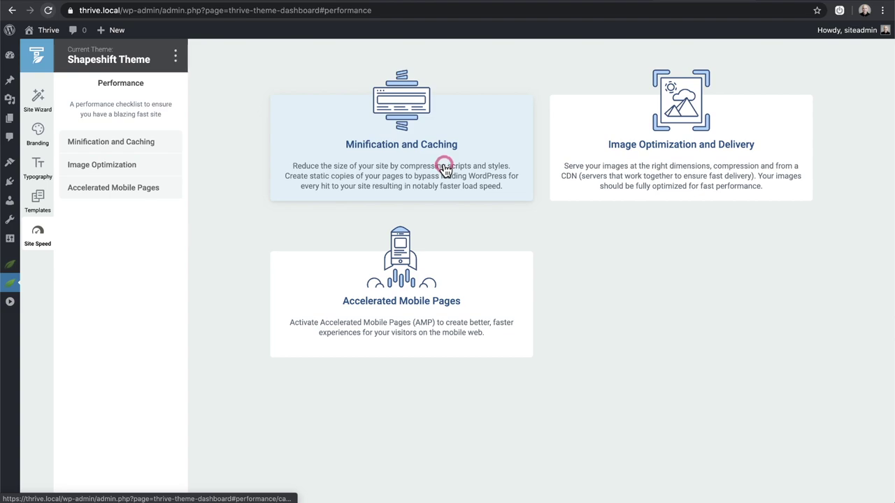
pyautogui.click(443, 166)
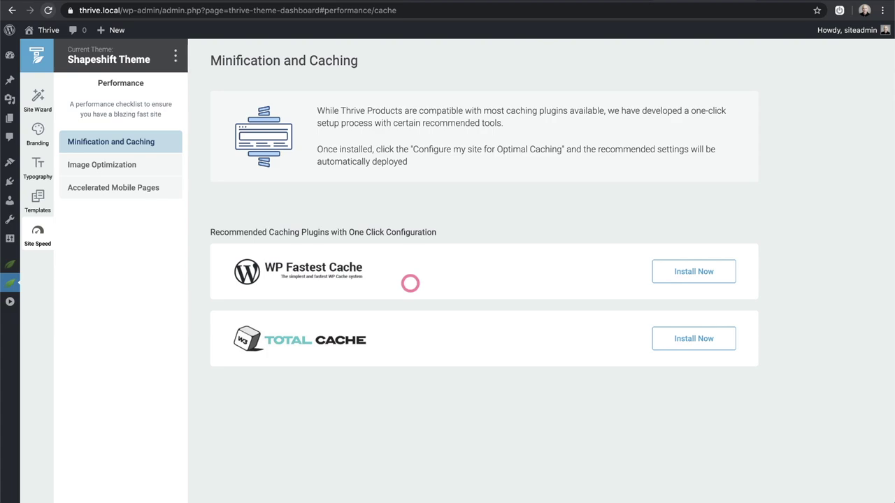
pyautogui.click(130, 166)
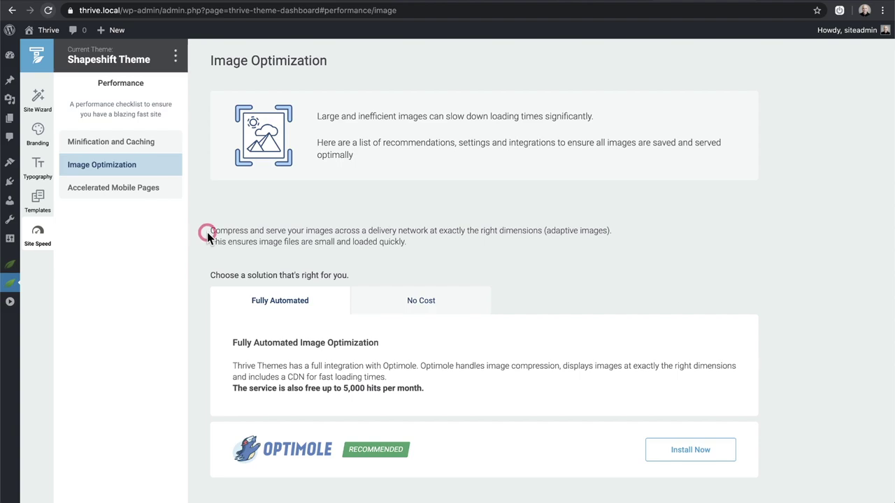
pyautogui.click(132, 191)
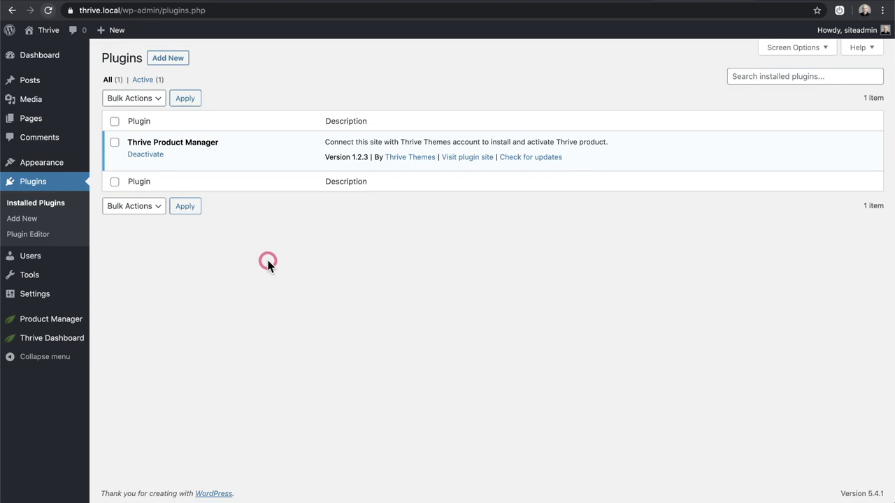
# Search the plugin directory for "advanced custom fields", then install and activate the Advanced Custom Fields plugin.
pyautogui.click(179, 63)
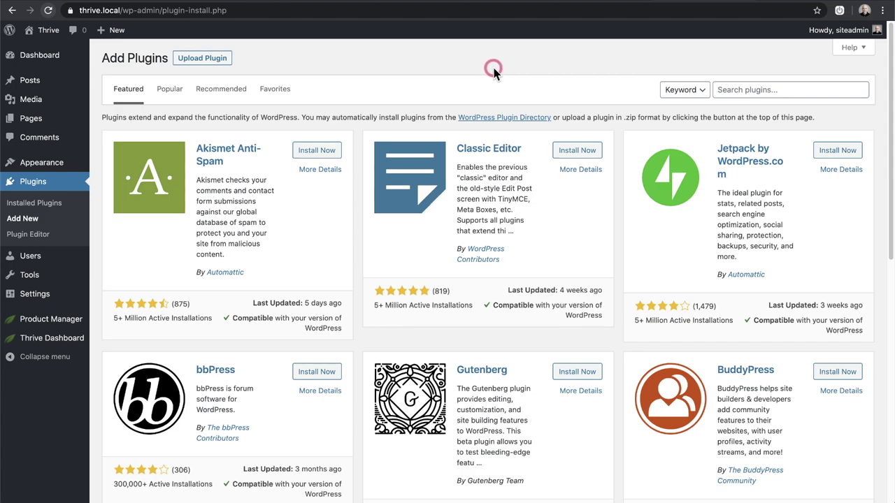
pyautogui.click(769, 90)
pyautogui.write('advanced custom fields')
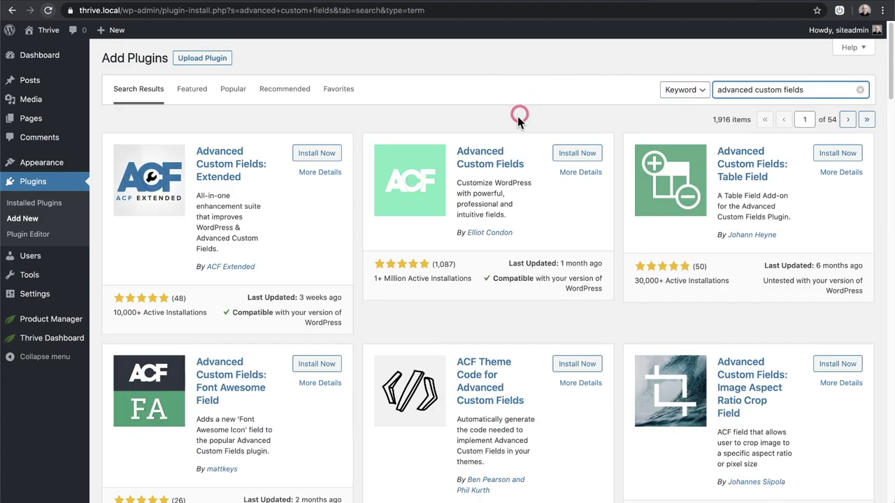
pyautogui.click(577, 156)
pyautogui.click(578, 154)
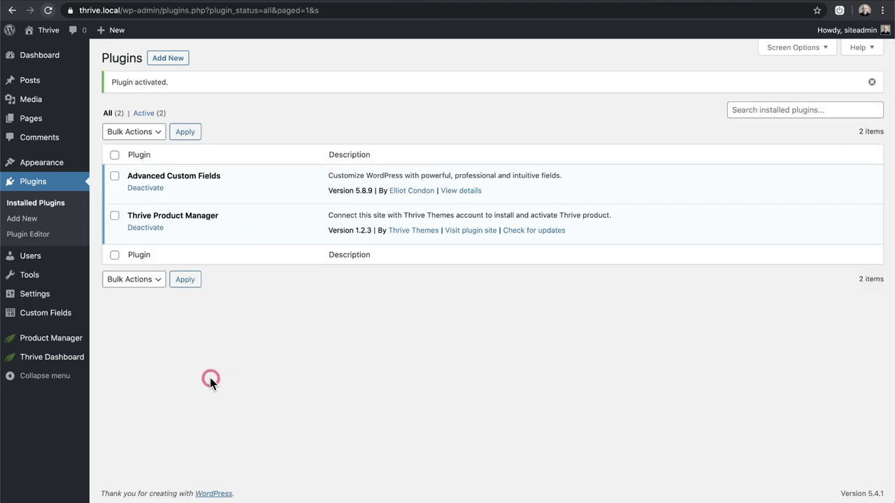
# Create a new custom field group titled with the owner's first name followed by "Custom Fields".
pyautogui.click(16, 313)
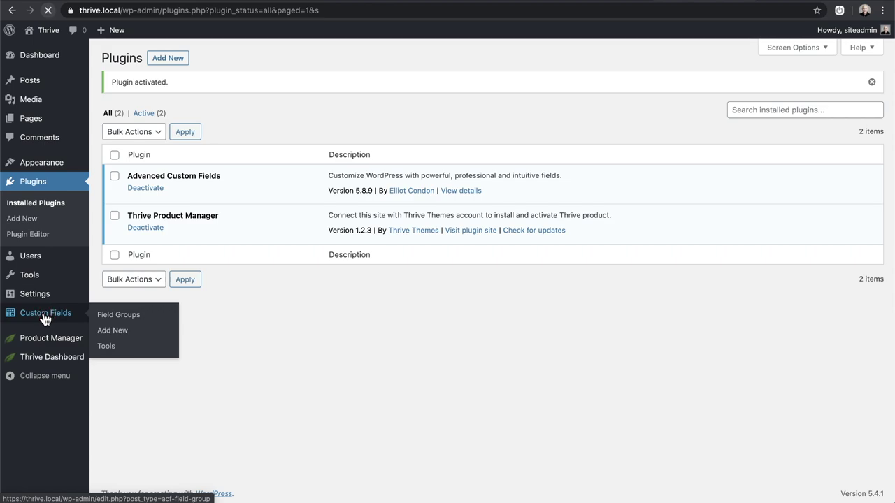
pyautogui.click(200, 59)
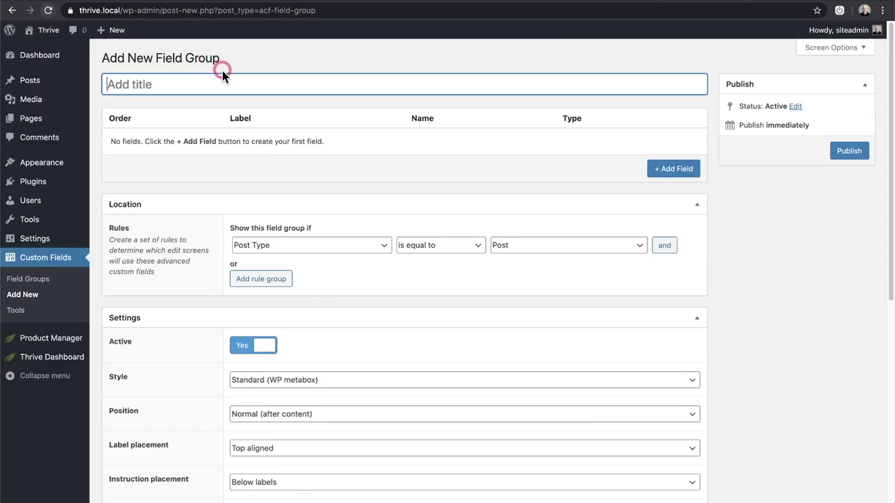
pyautogui.write('Adams Custom Fields')
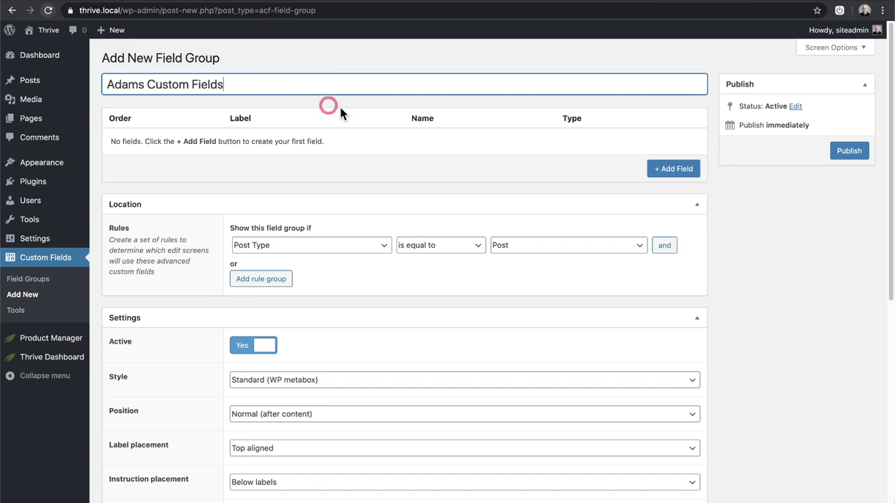
# Add a field labelled "Who Da Man" to the group, keep its type as Text, and look over the remaining field settings.
pyautogui.click(675, 169)
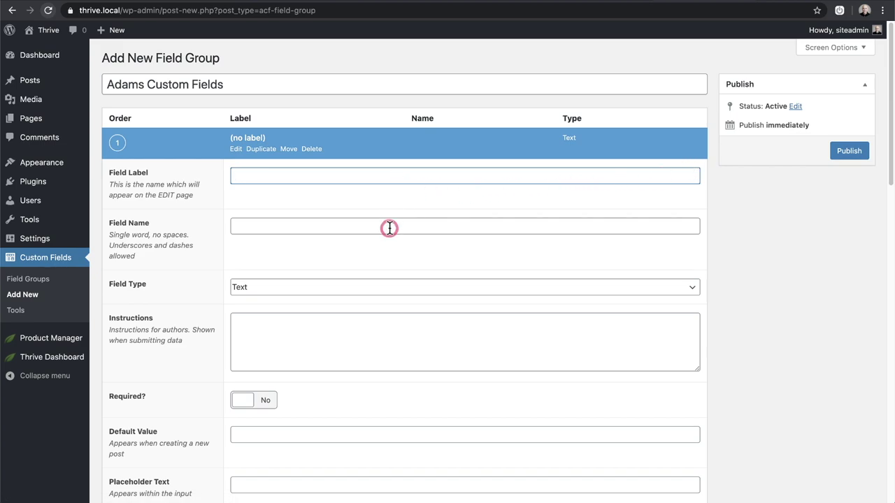
pyautogui.write('Who Da Man')
pyautogui.click(365, 200)
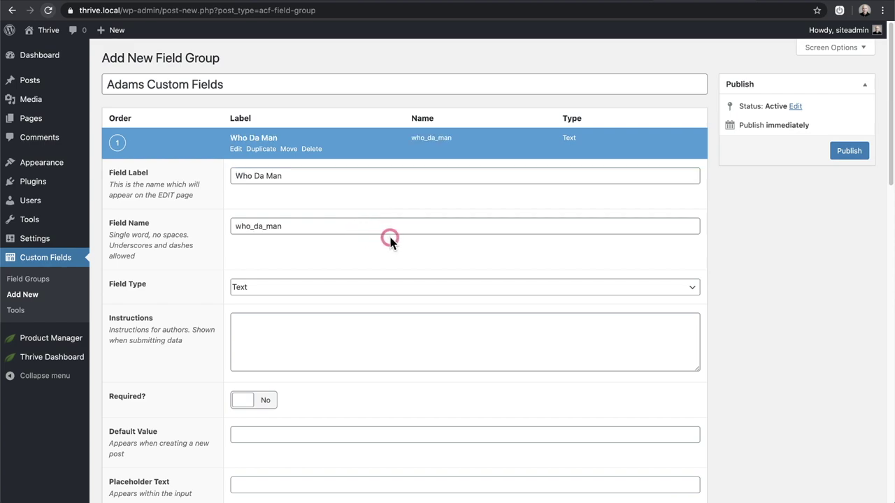
pyautogui.scroll(-3, 381, 237)
pyautogui.click(413, 180)
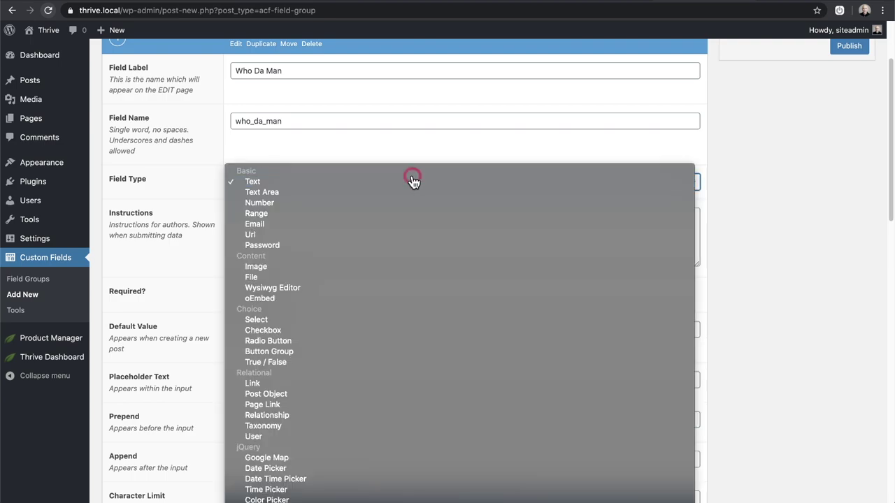
pyautogui.click(425, 140)
pyautogui.scroll(-1, 429, 169)
pyautogui.scroll(-5, 430, 169)
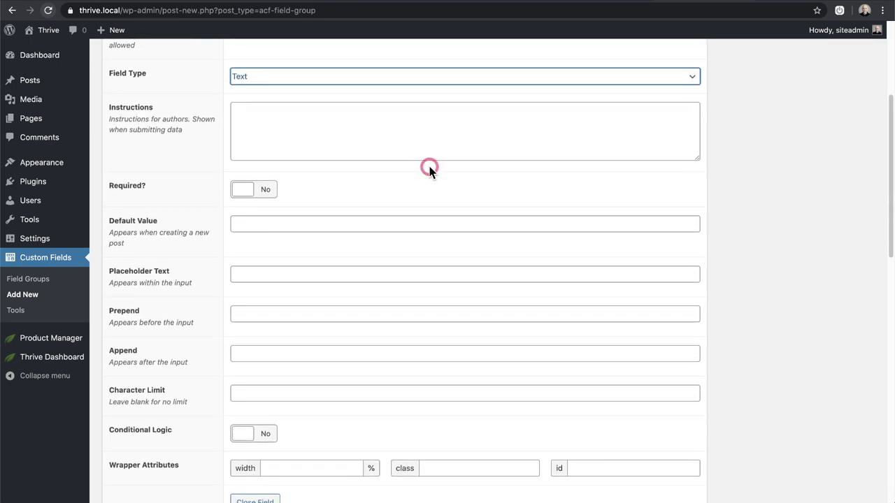
# Set the field group's location rule to show when Post Type is equal to Page, and publish the group.
pyautogui.scroll(-3, 429, 169)
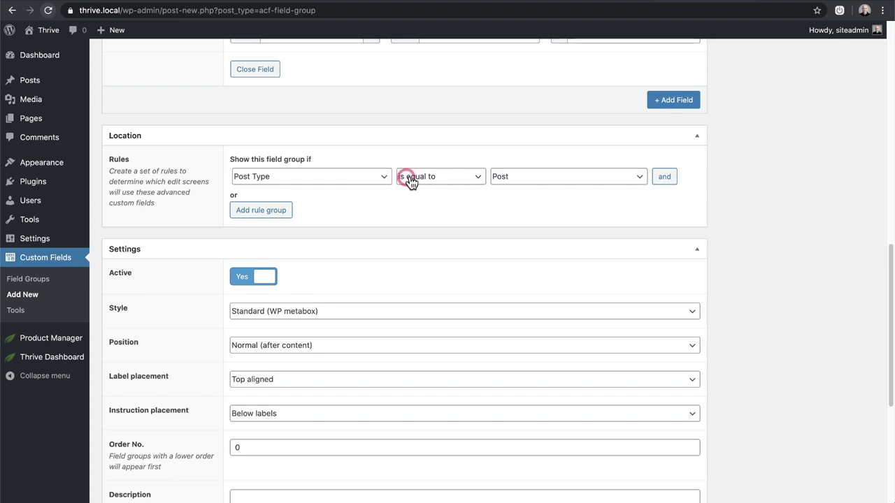
pyautogui.click(519, 179)
pyautogui.click(519, 187)
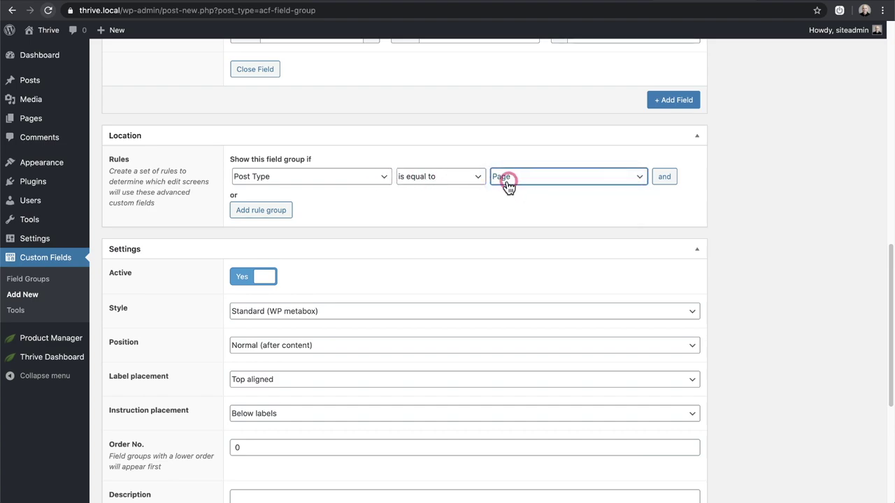
pyautogui.scroll(-5, 425, 219)
pyautogui.scroll(10, 522, 233)
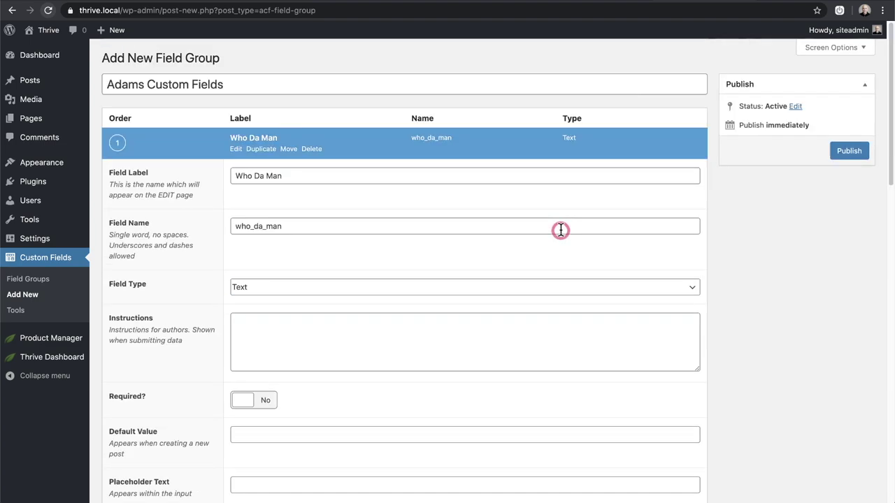
pyautogui.click(849, 153)
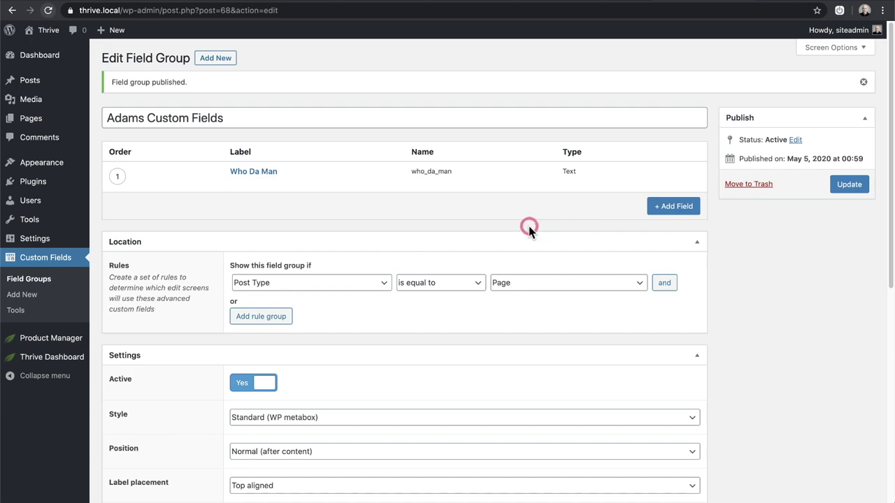
# Open the Thrive Dashboard and look over the available Thrive feature cards, including API Connections, Analytics & Scripts and Smart Site.
pyautogui.moveTo(82, 358)
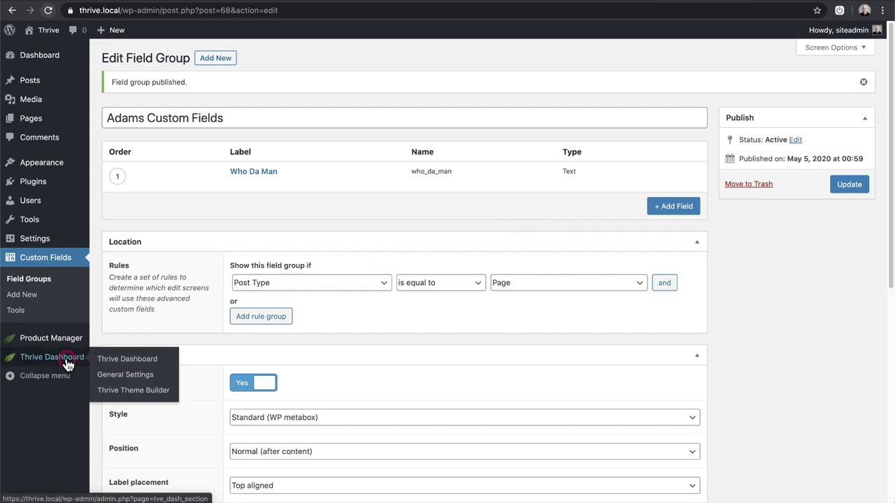
pyautogui.click(68, 364)
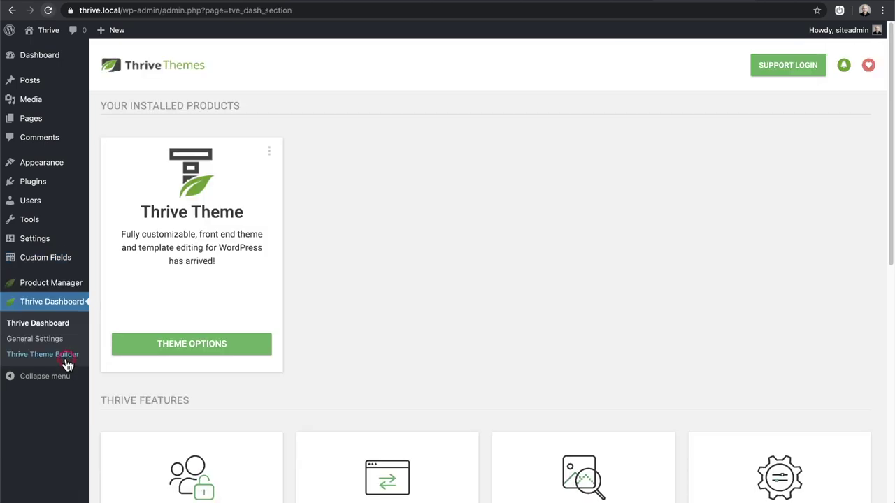
pyautogui.scroll(-7, 328, 285)
pyautogui.scroll(1, 334, 285)
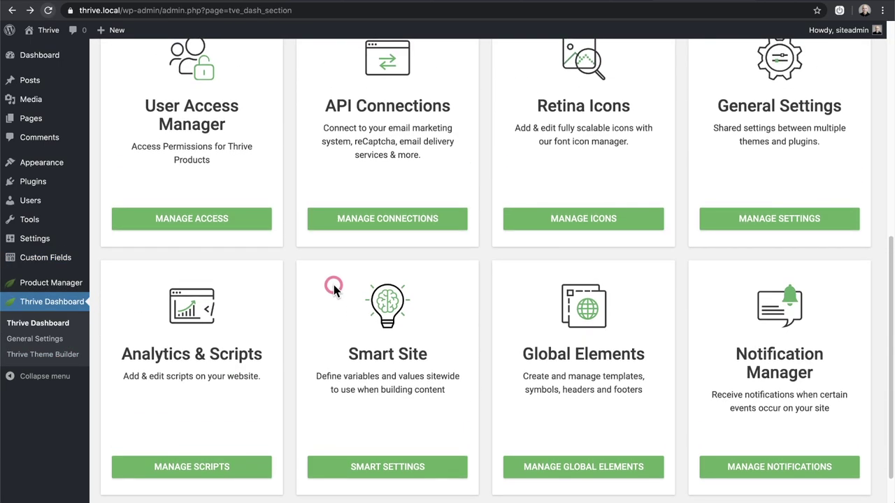
pyautogui.scroll(1, 395, 356)
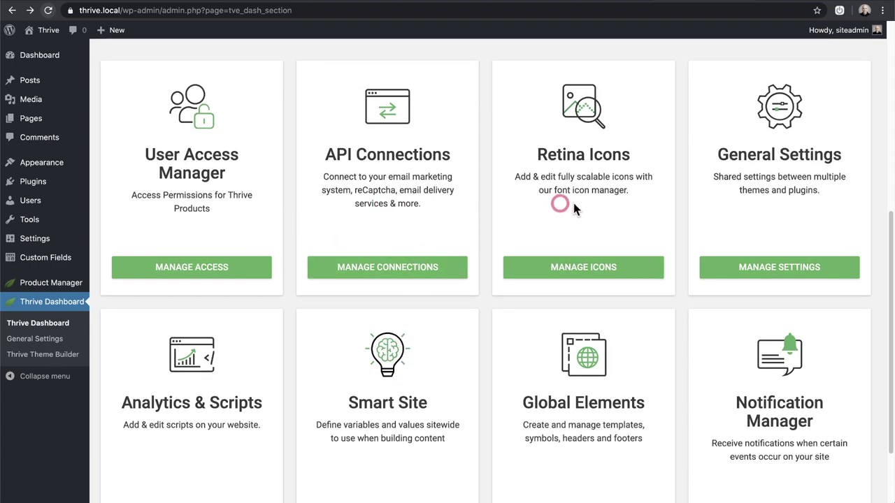
pyautogui.scroll(-2, 640, 295)
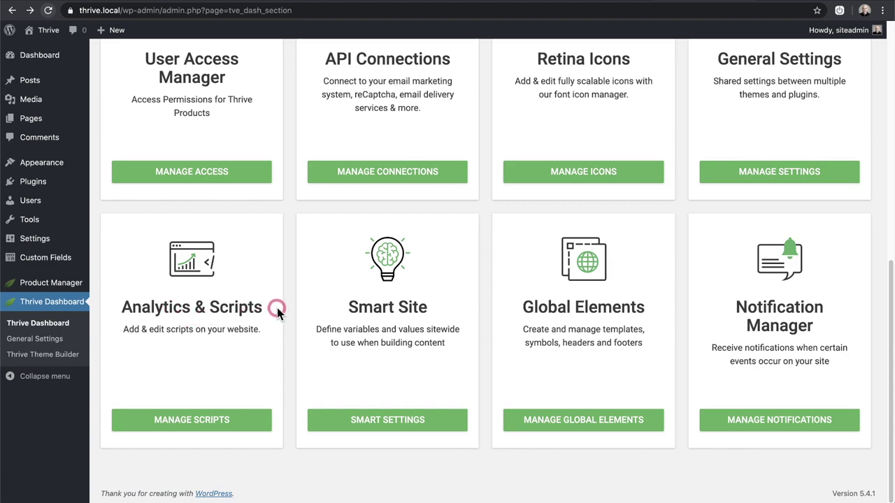
pyautogui.scroll(1, 290, 307)
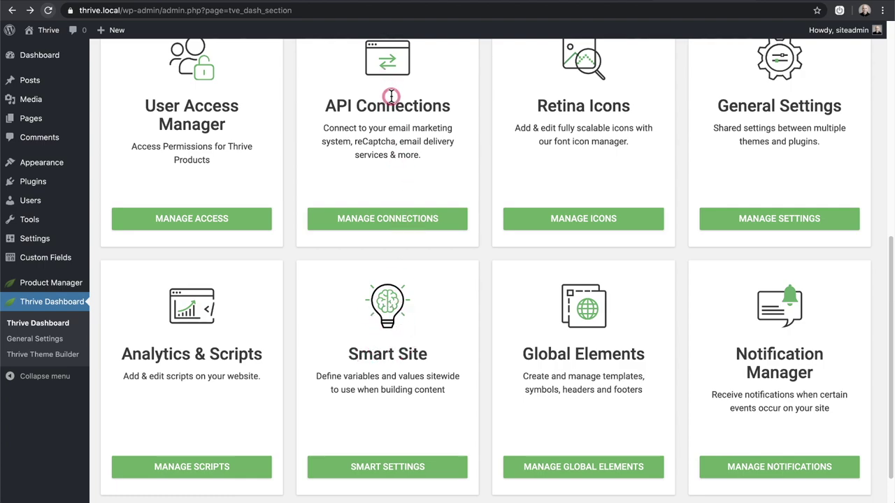
pyautogui.scroll(-1, 392, 210)
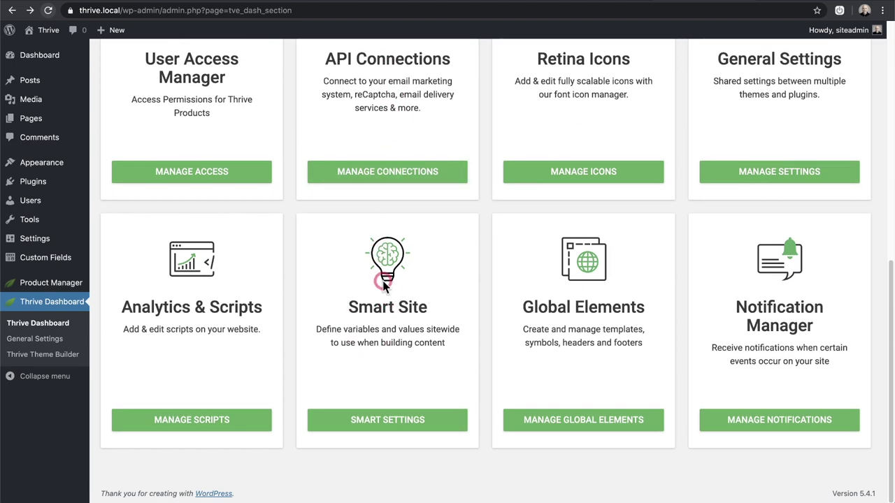
# Open the Smart Site settings and review the Company, Legal and Social global fields.
pyautogui.click(388, 420)
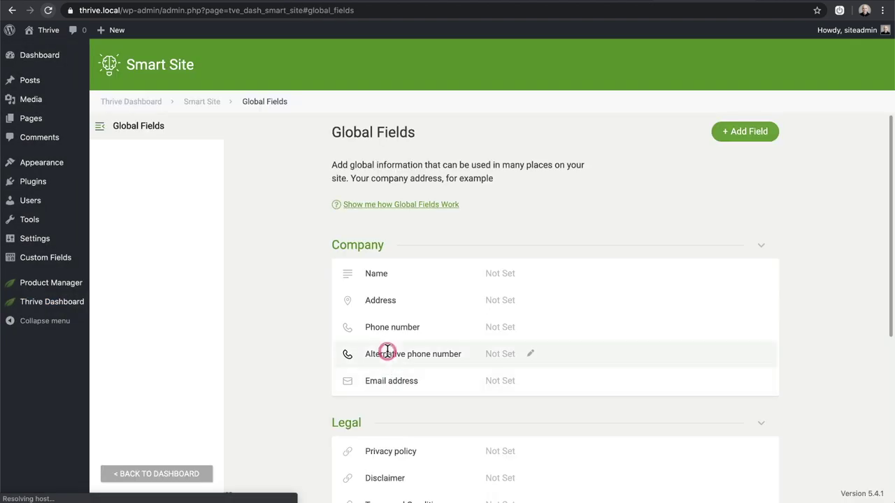
pyautogui.scroll(-5, 386, 348)
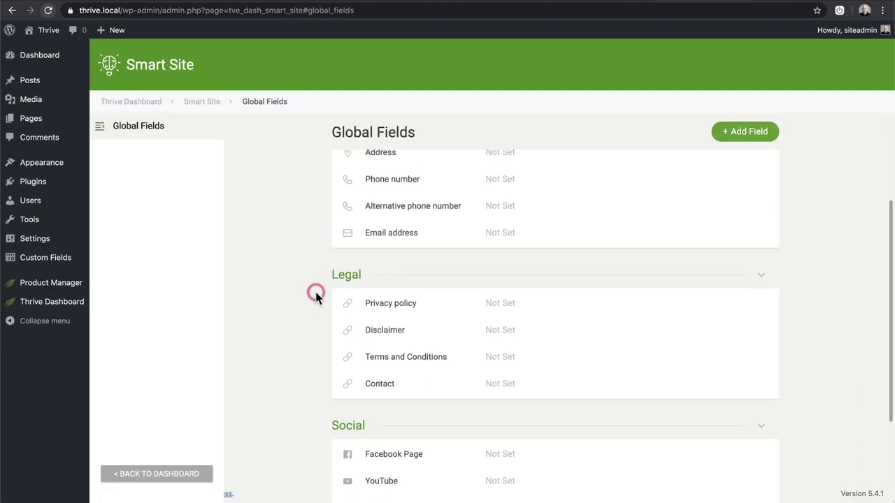
pyautogui.scroll(3, 316, 297)
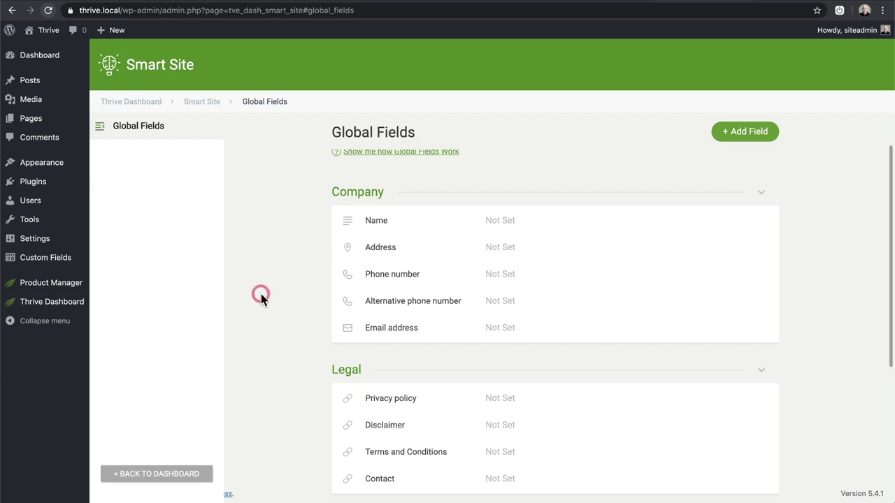
pyautogui.scroll(-5, 530, 247)
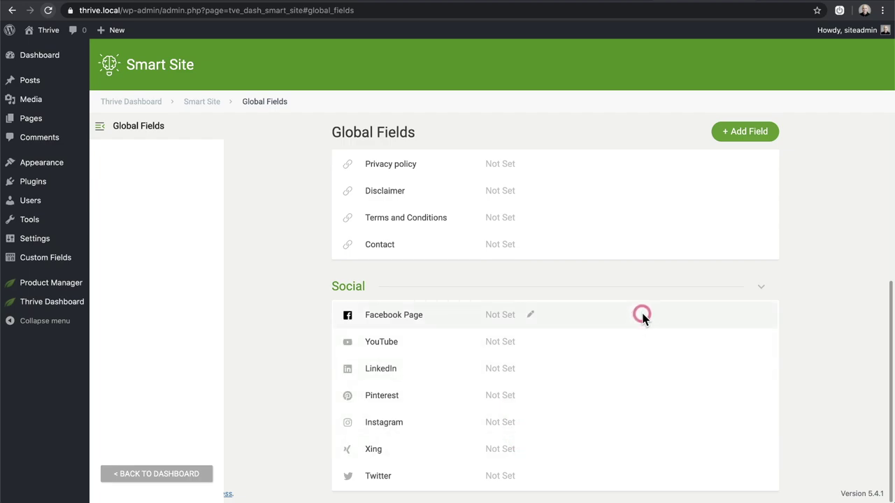
pyautogui.scroll(5, 645, 294)
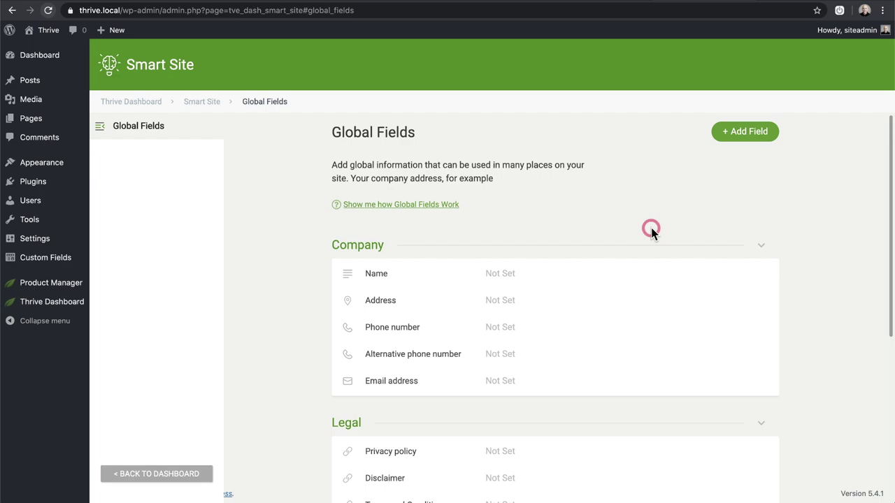
# Start a new global field and create a new field group for it named after the owner.
pyautogui.click(741, 137)
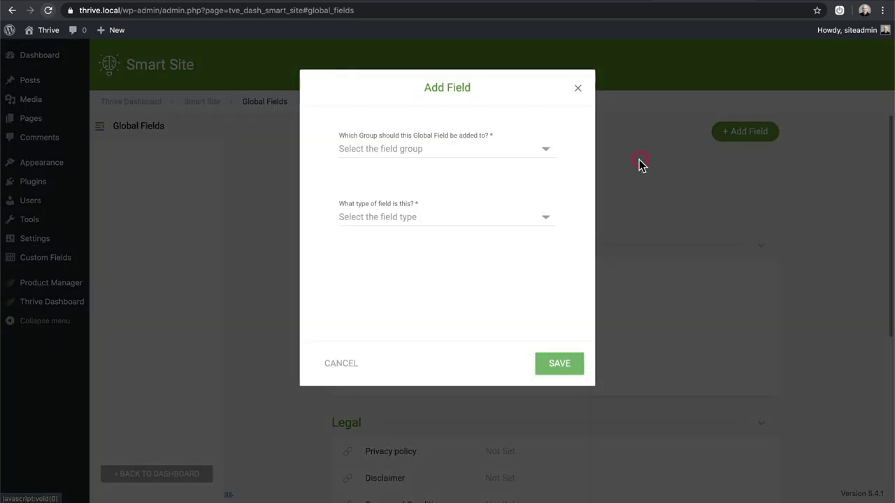
pyautogui.click(429, 151)
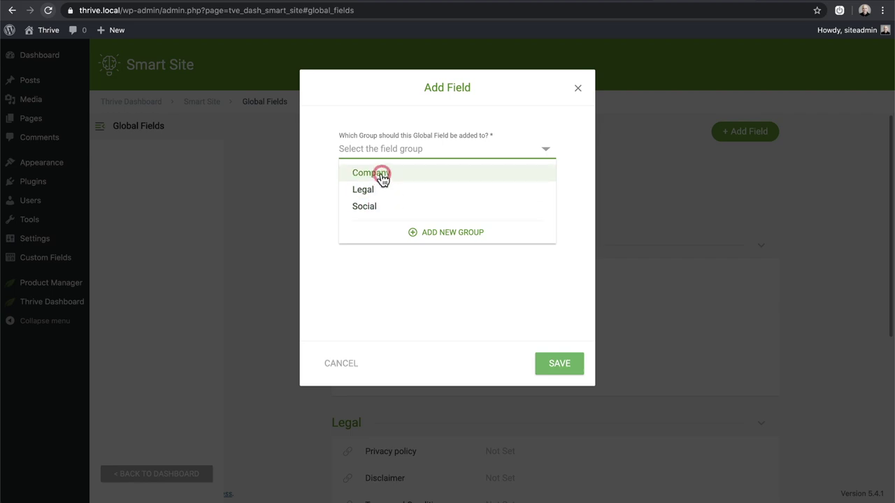
pyautogui.click(444, 232)
pyautogui.click(427, 232)
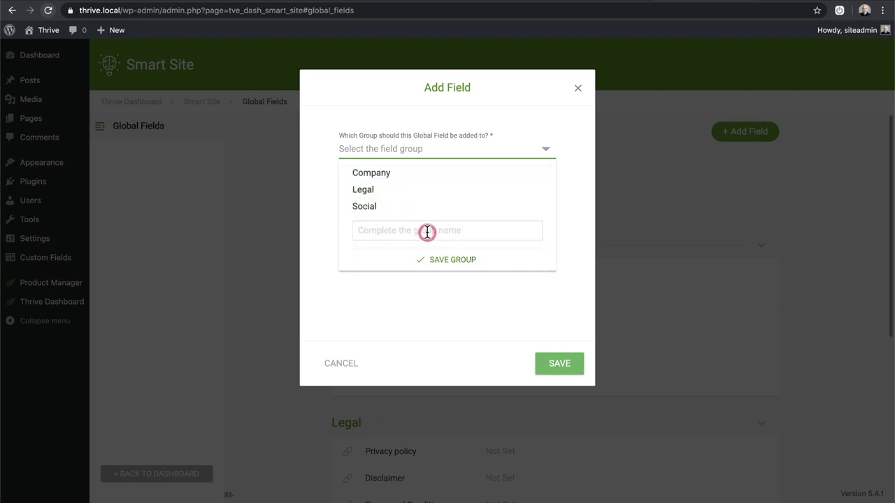
pyautogui.write('Adams')
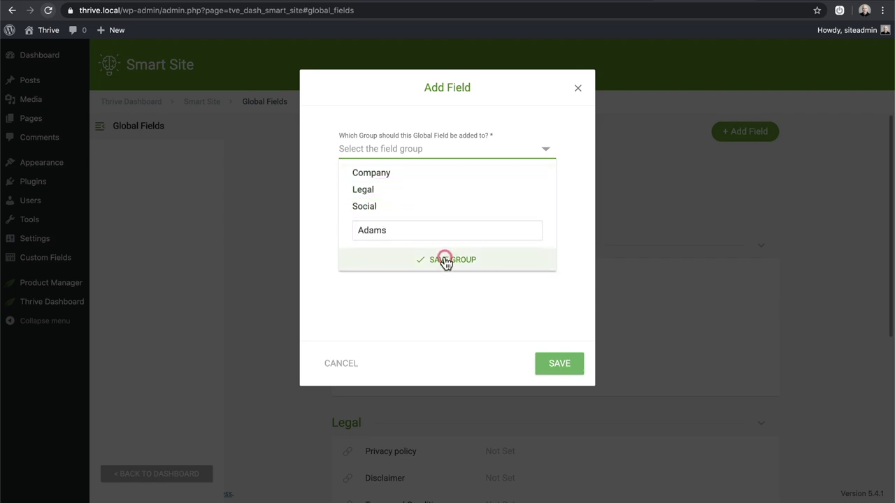
pyautogui.click(448, 260)
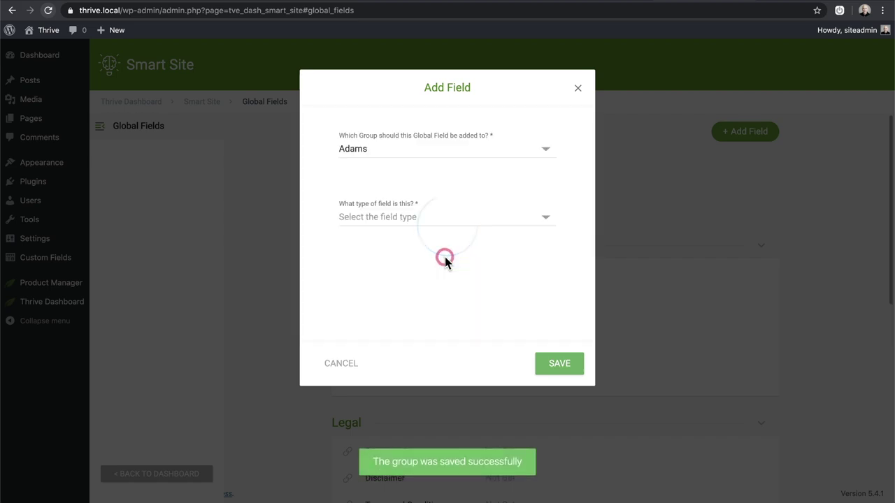
# Make the global field a Text field named "Favorite Website" with the text "WPCrafter.com", and save it.
pyautogui.click(397, 223)
pyautogui.click(390, 242)
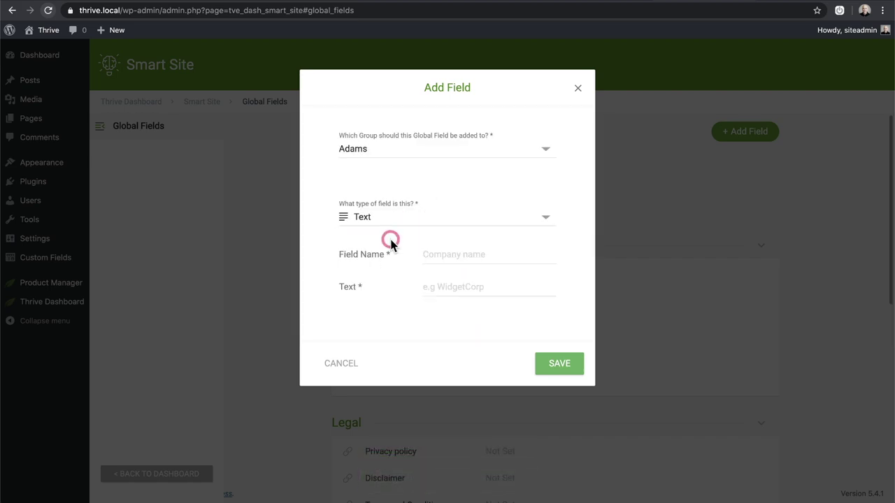
pyautogui.click(456, 257)
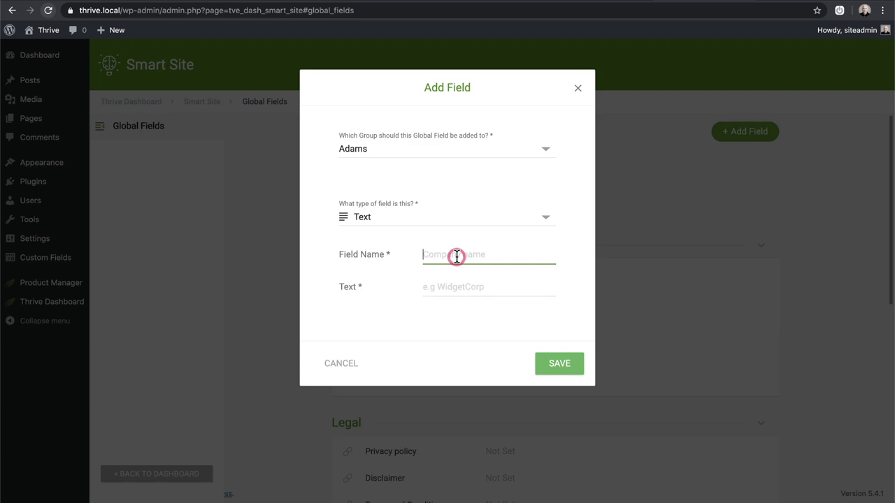
pyautogui.write('Favorite Website')
pyautogui.click(445, 285)
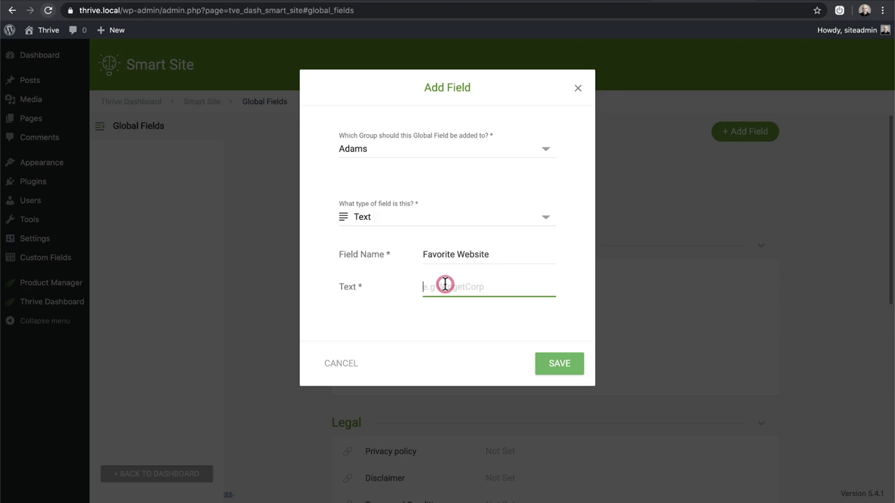
pyautogui.click(471, 313)
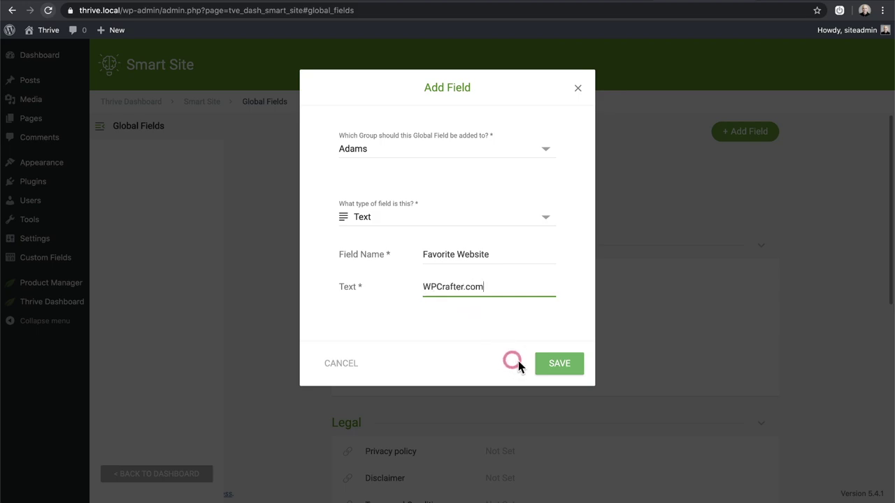
pyautogui.click(563, 364)
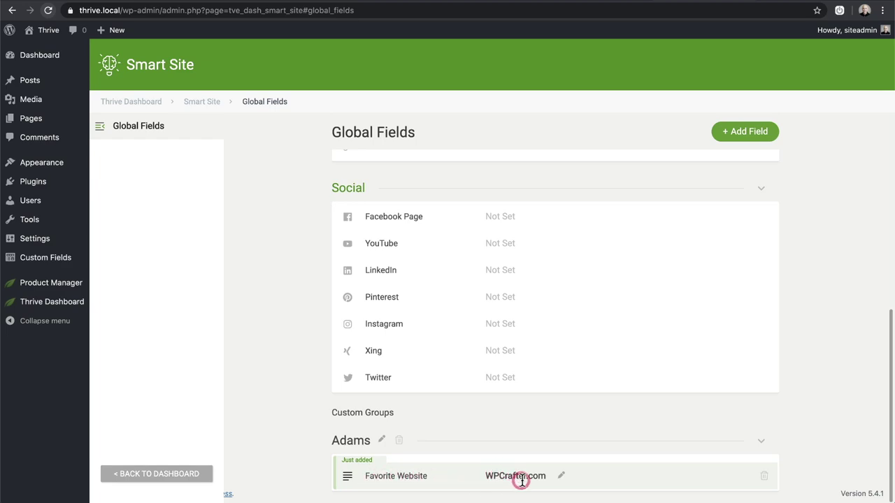
# Open the site's homepage for editing with Thrive Architect and dismiss the Central Style Panel notice.
pyautogui.click(562, 477)
pyautogui.scroll(10, 506, 416)
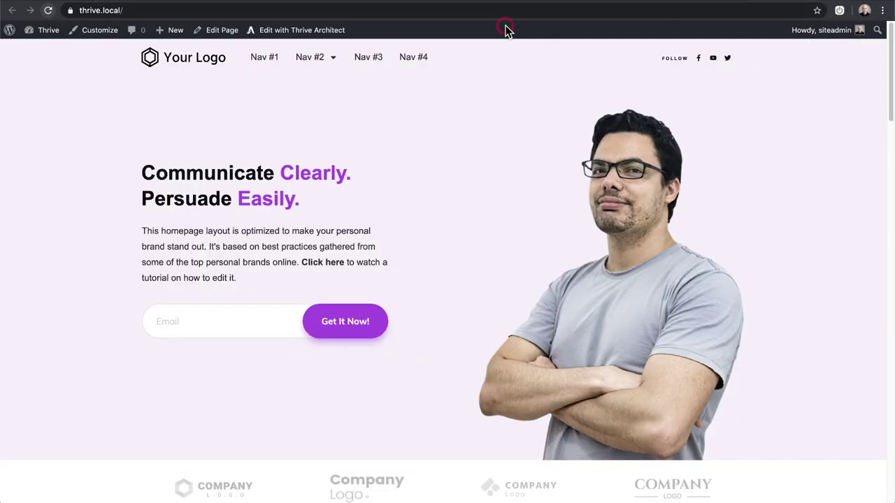
pyautogui.click(473, 172)
pyautogui.click(285, 31)
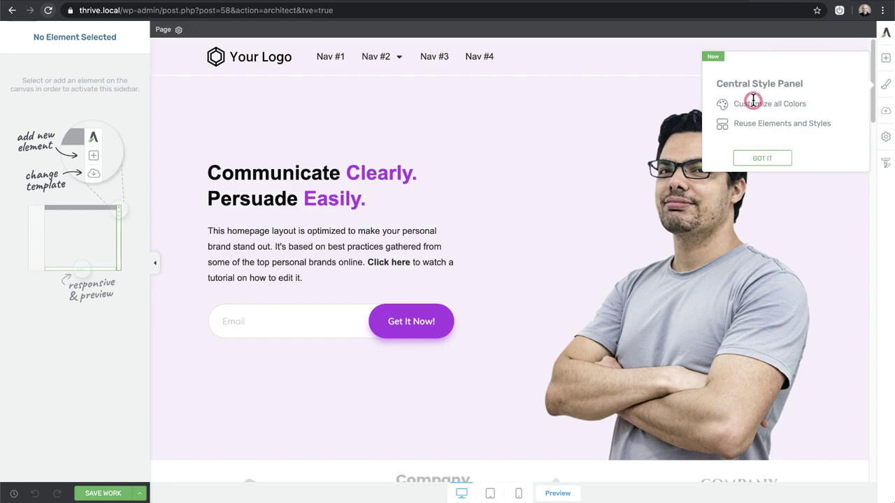
pyautogui.click(766, 157)
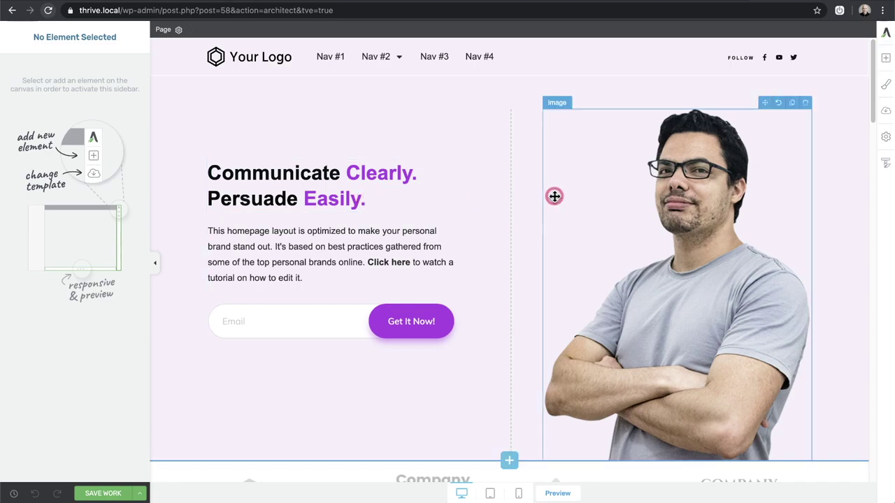
# Select the hero section's introductory paragraph to view its text options, and look over the homepage down to the four feature cards.
pyautogui.scroll(-3, 555, 196)
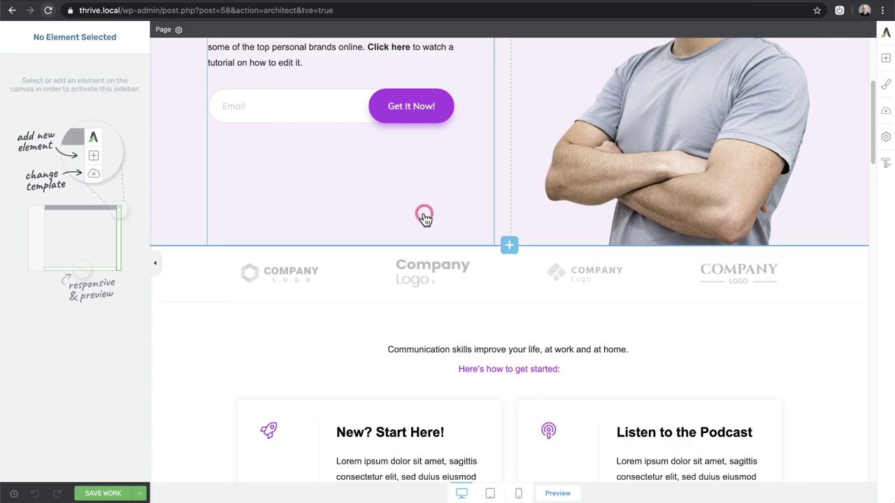
pyautogui.scroll(3, 399, 215)
pyautogui.click(325, 255)
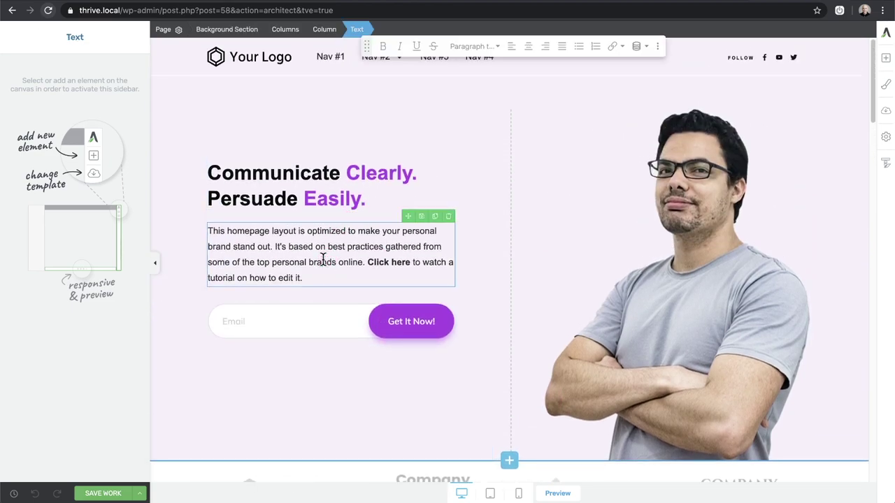
pyautogui.click(327, 248)
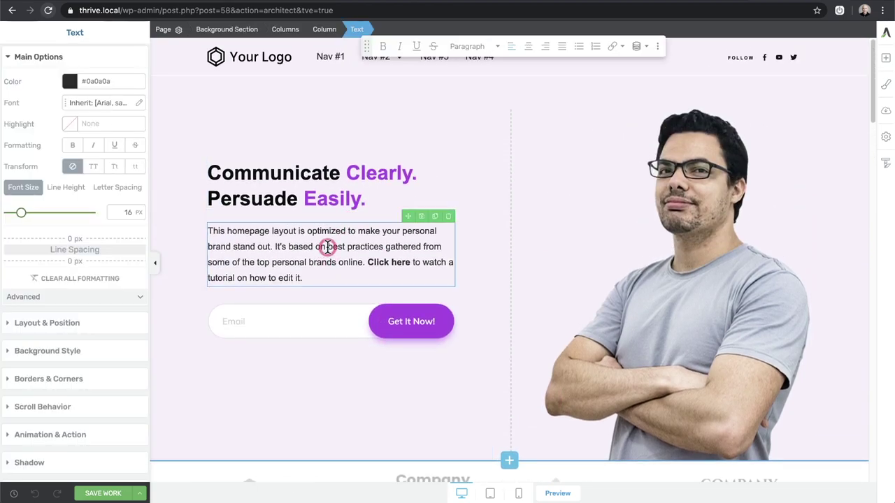
pyautogui.scroll(-6, 327, 247)
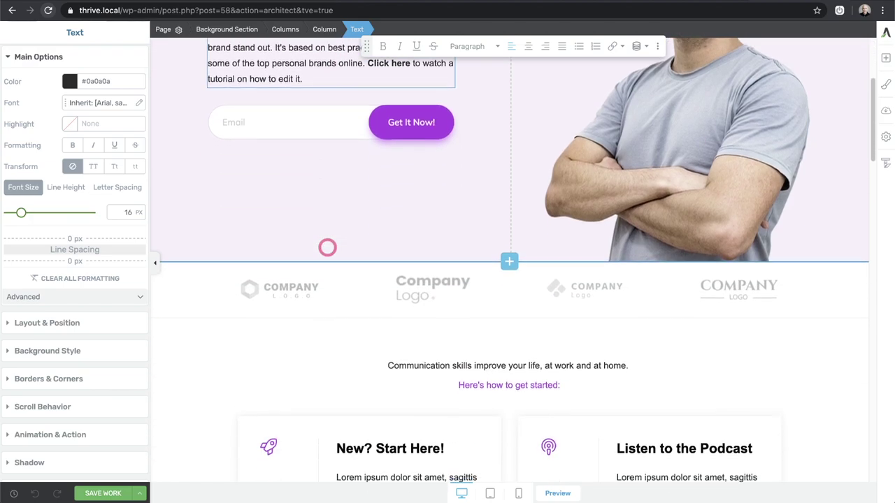
pyautogui.click(504, 249)
pyautogui.scroll(-1, 504, 249)
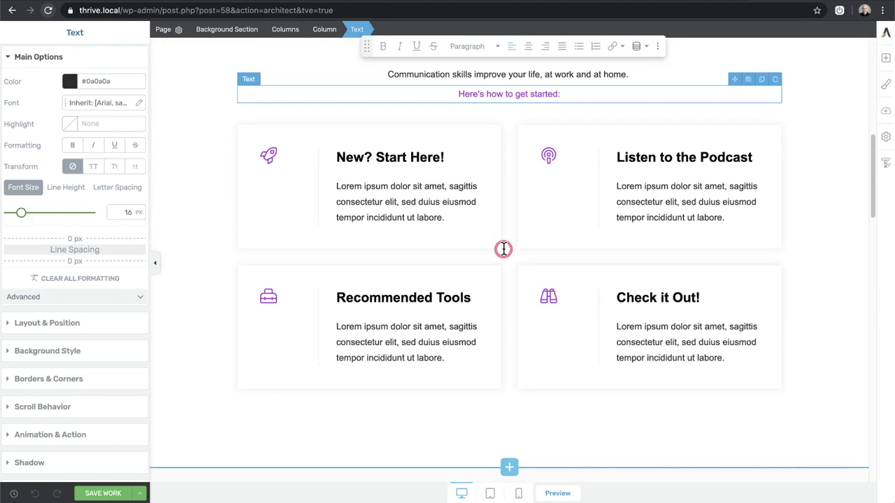
pyautogui.click(720, 202)
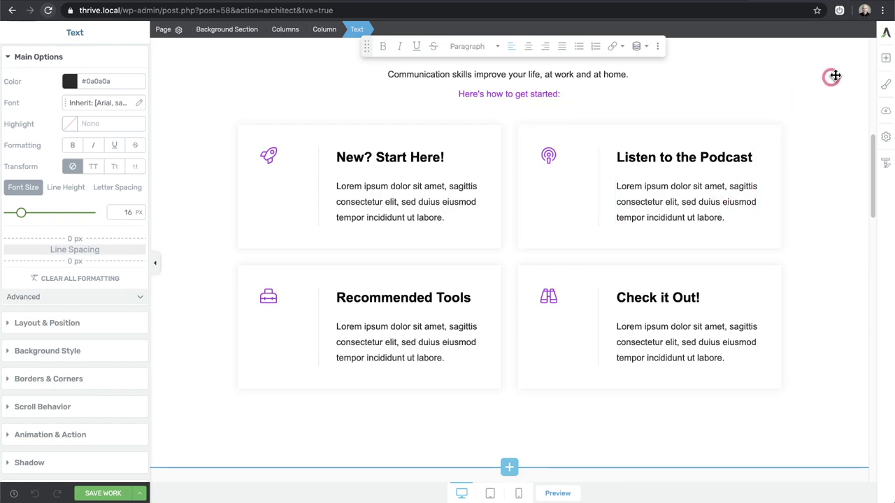
# Open the element library and look through its available elements down to Thrive Integrations, then close it by selecting the feature cards' background section.
pyautogui.click(886, 60)
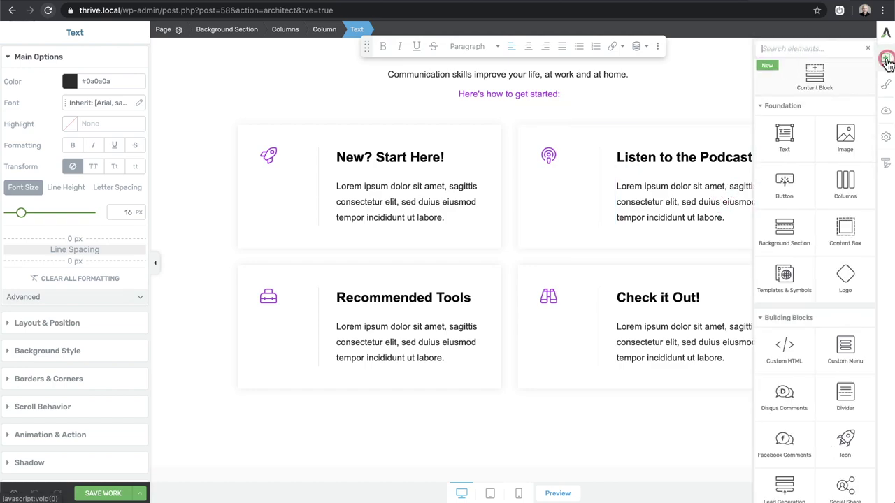
pyautogui.moveTo(843, 131); pyautogui.dragTo(785, 237)
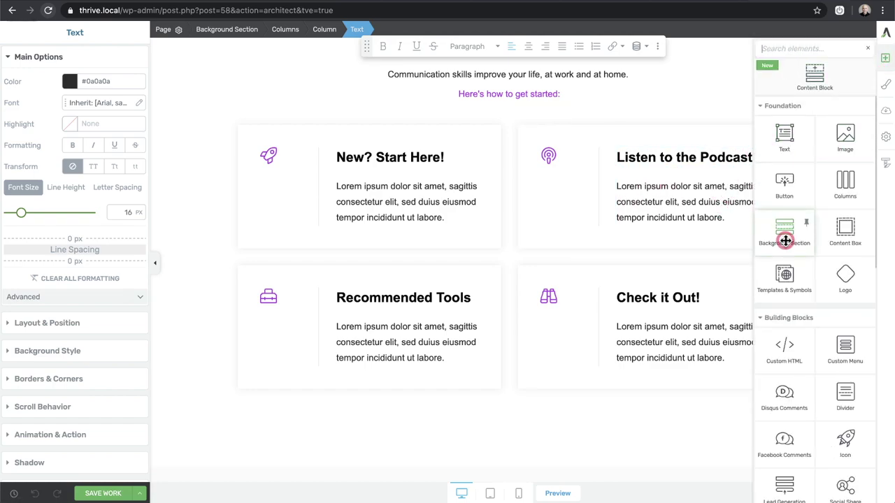
pyautogui.scroll(-5, 785, 237)
pyautogui.scroll(3, 785, 241)
pyautogui.scroll(3, 785, 241)
pyautogui.scroll(-3, 786, 241)
pyautogui.scroll(-5, 788, 241)
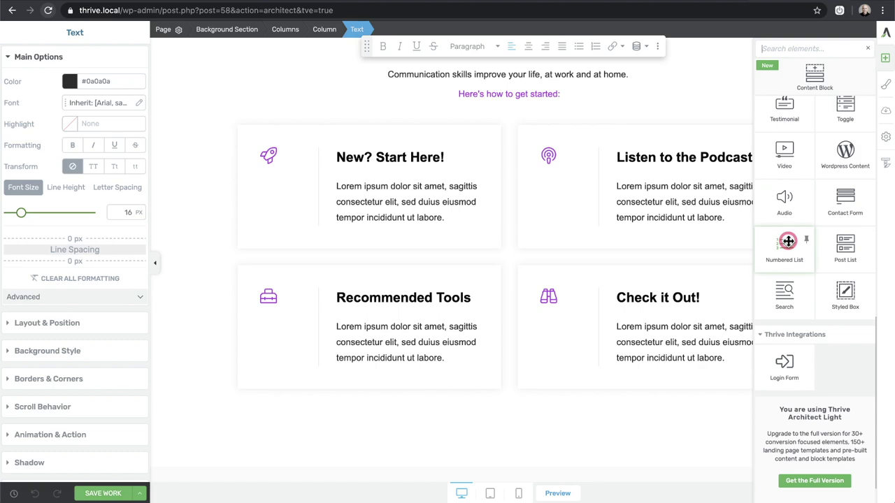
pyautogui.scroll(-1, 788, 241)
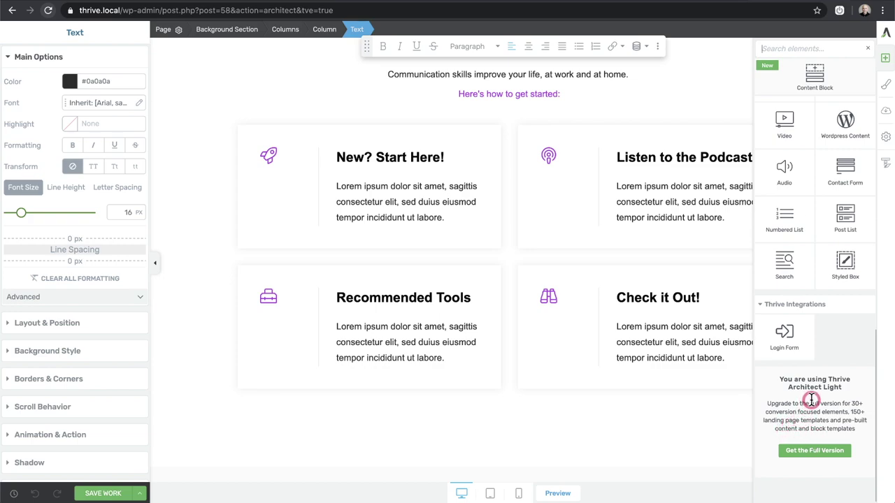
pyautogui.scroll(10, 811, 400)
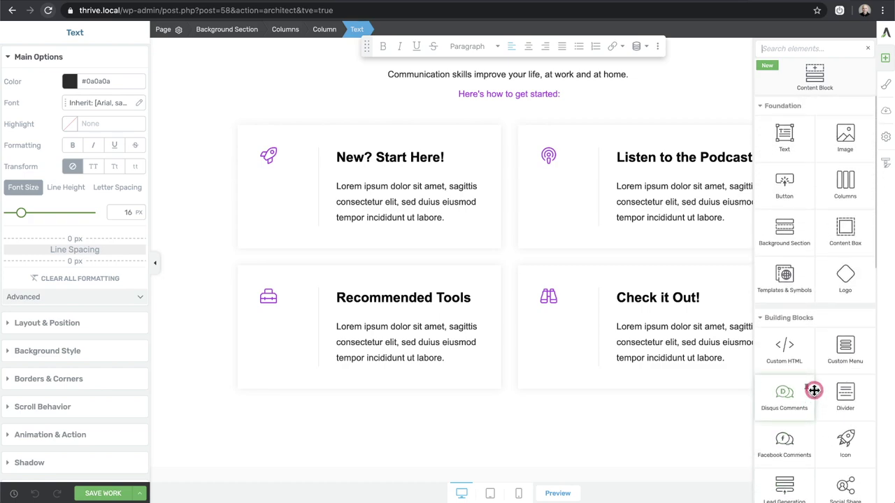
pyautogui.moveTo(814, 390); pyautogui.dragTo(209, 240)
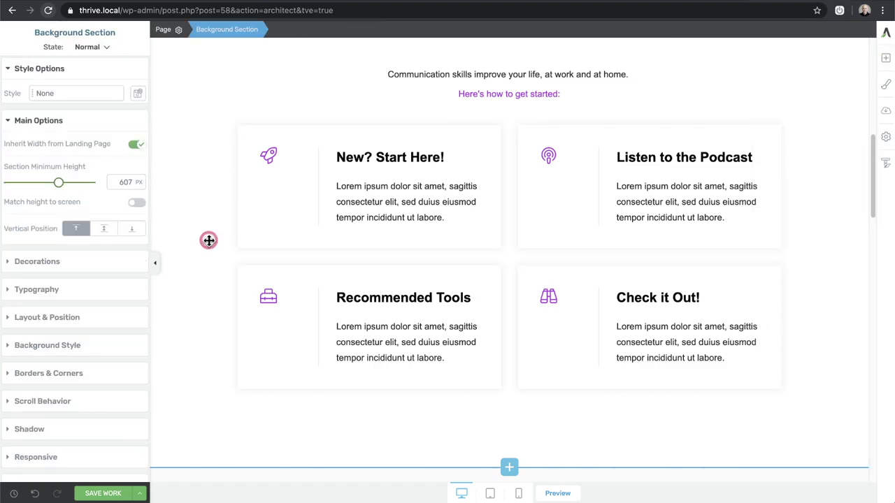
# Select the "New? Start Here!" card heading and look over its text formatting and styling options.
pyautogui.click(350, 202)
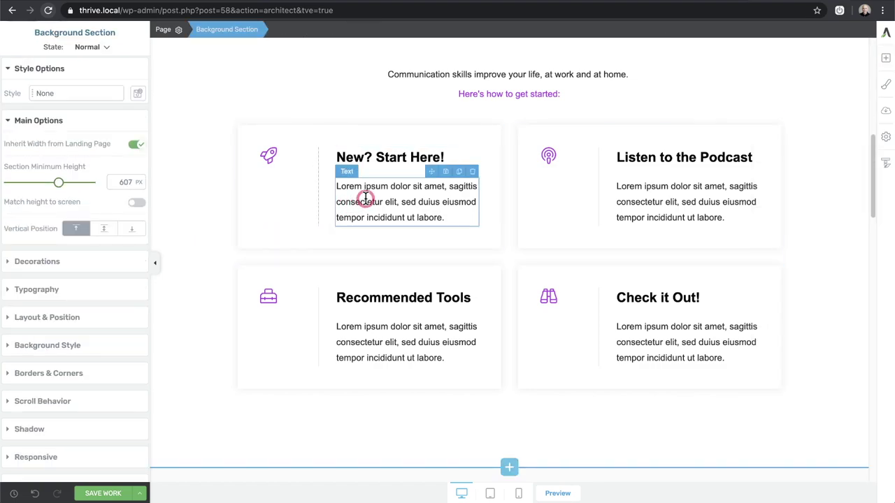
pyautogui.click(381, 156)
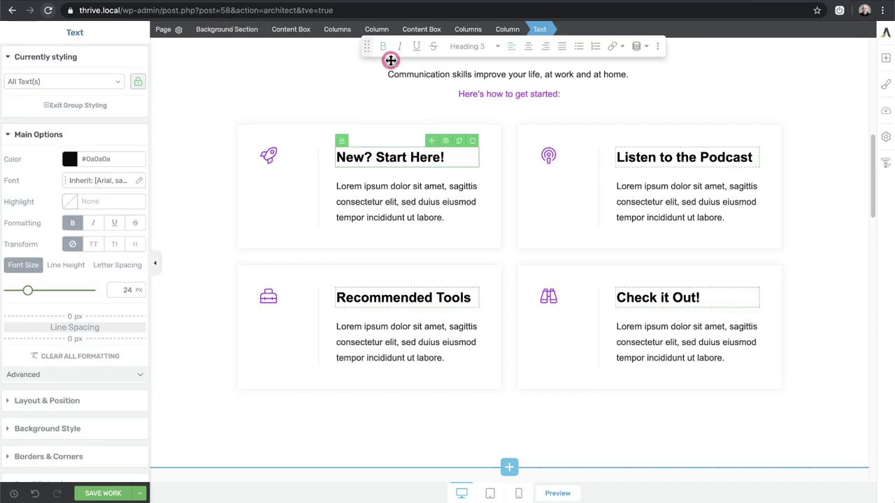
pyautogui.click(419, 48)
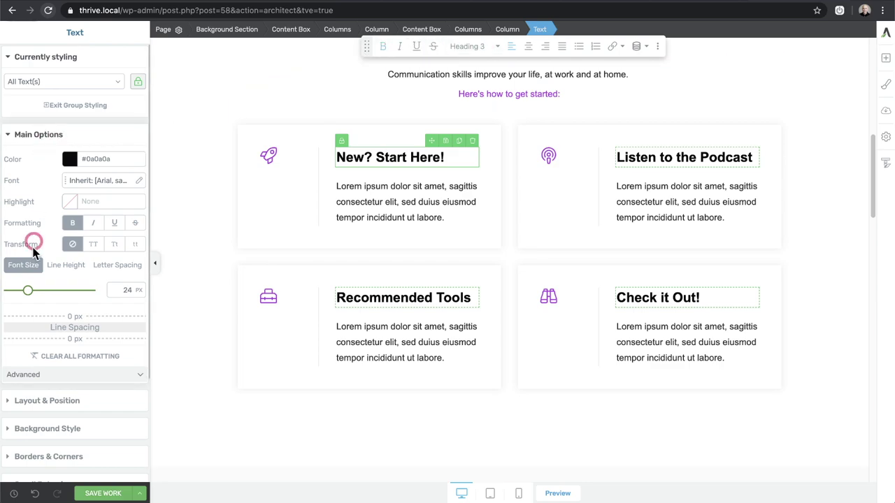
pyautogui.click(69, 359)
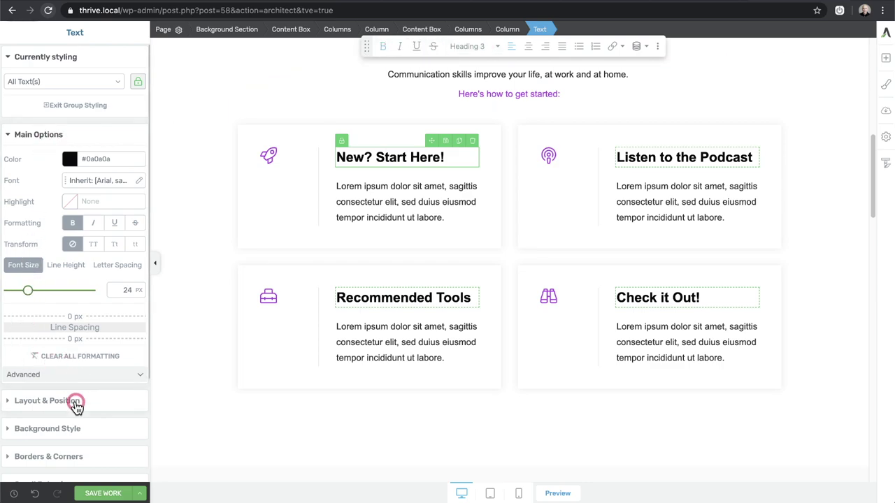
pyautogui.scroll(-4, 76, 402)
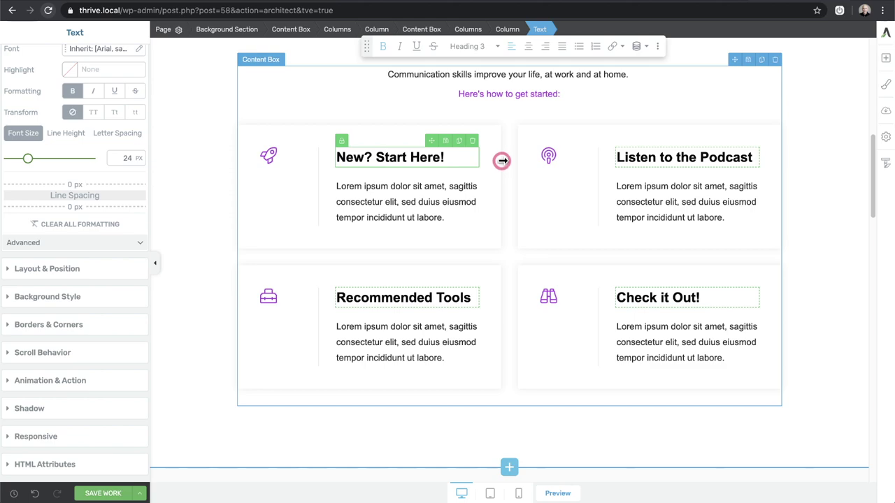
# Select the heading's parent elements one after another, from Column and Columns up to the card's Content Box.
pyautogui.click(510, 29)
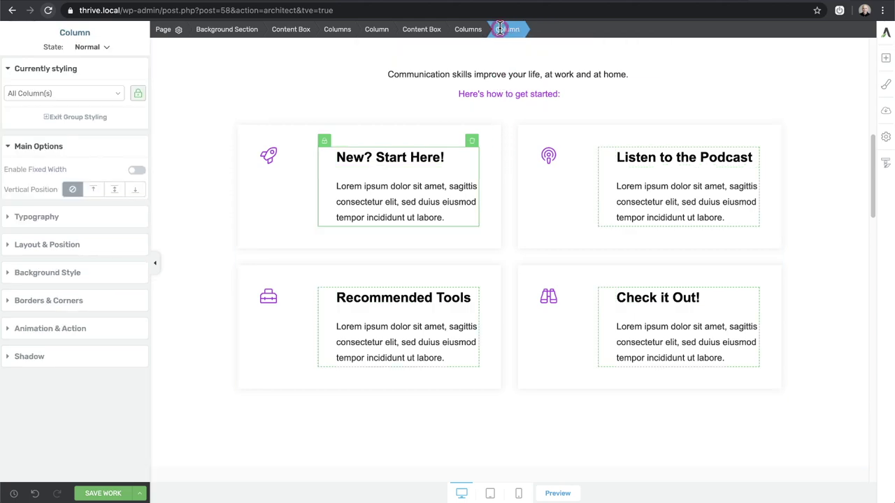
pyautogui.click(465, 29)
pyautogui.click(411, 149)
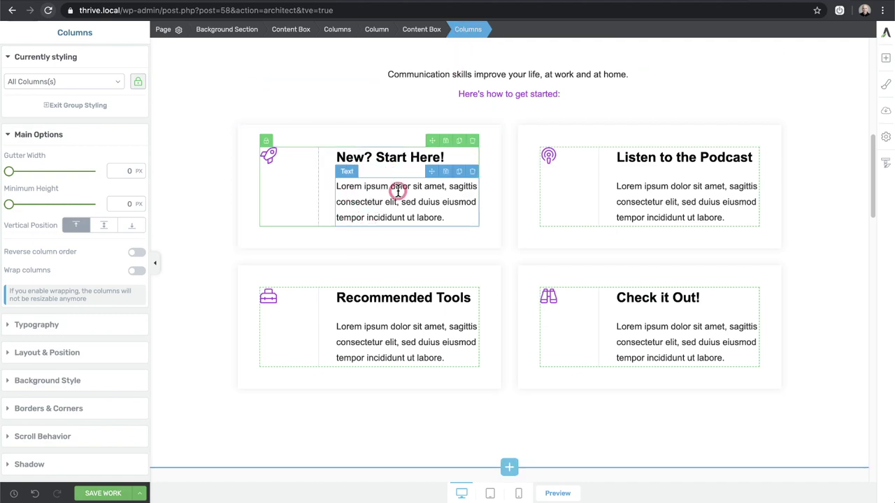
pyautogui.click(413, 29)
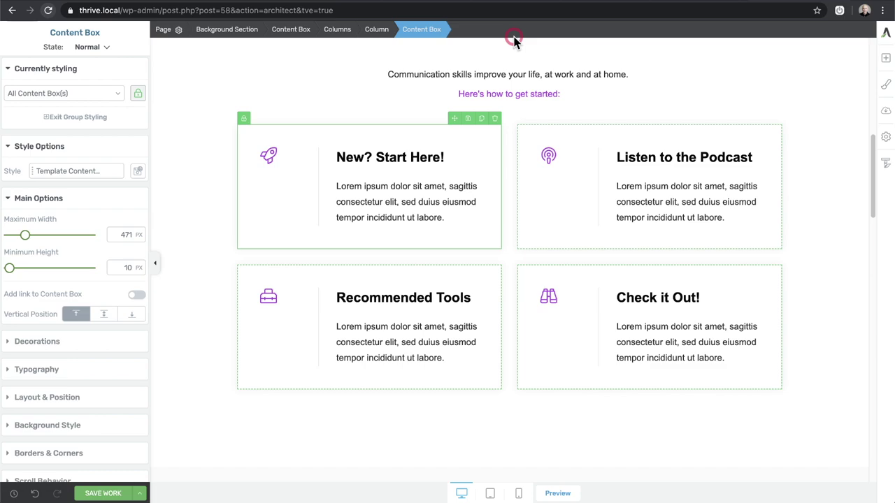
pyautogui.click(395, 35)
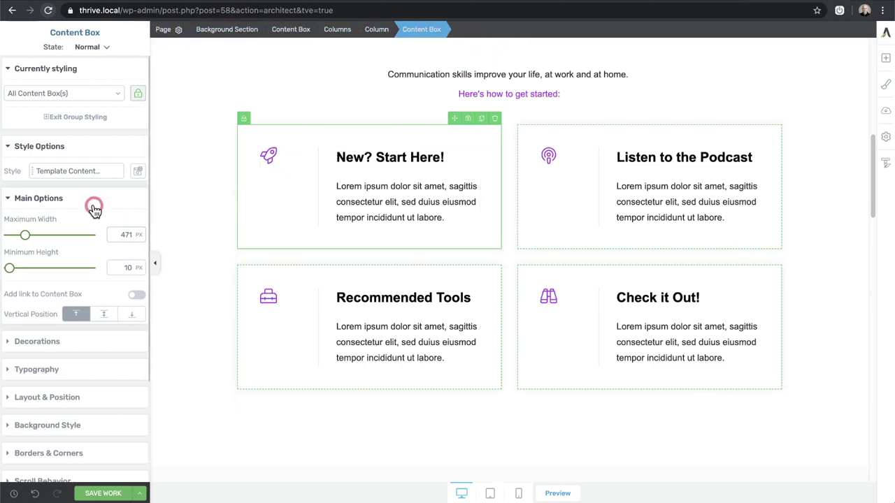
# Look through all of the content box's styling options, from group styling down to HTML Attributes.
pyautogui.scroll(-3, 93, 269)
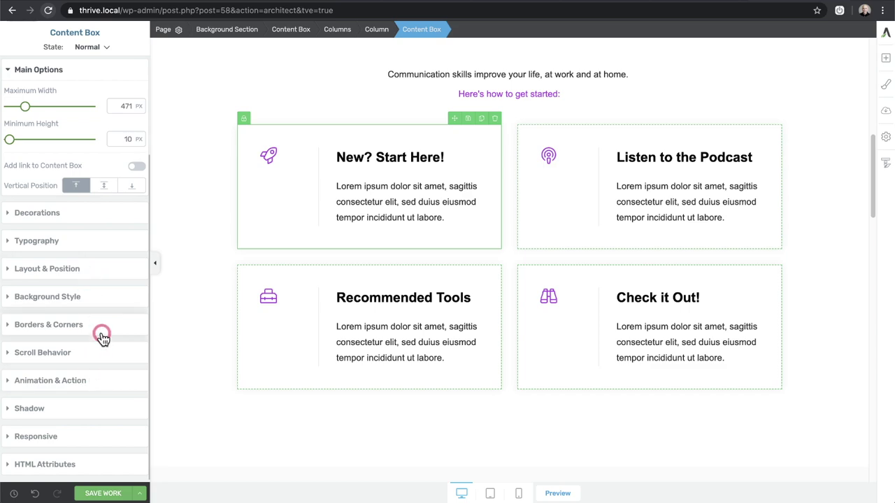
pyautogui.scroll(3, 102, 338)
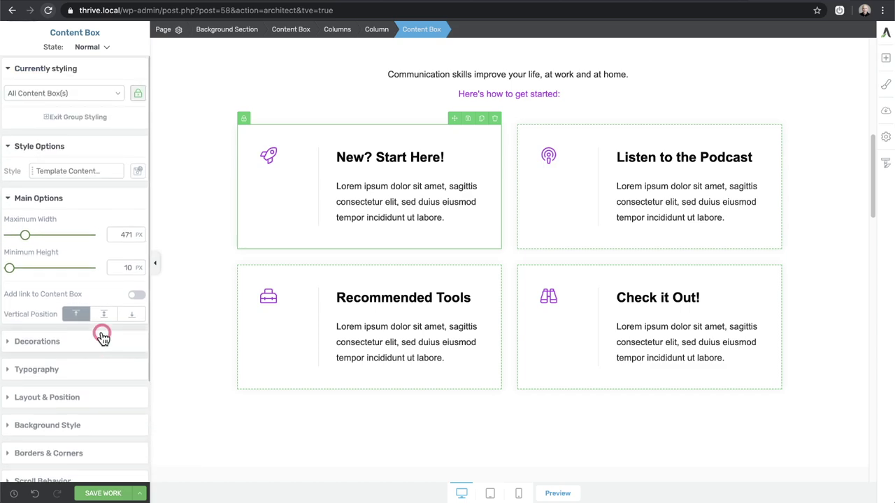
pyautogui.scroll(-3, 102, 337)
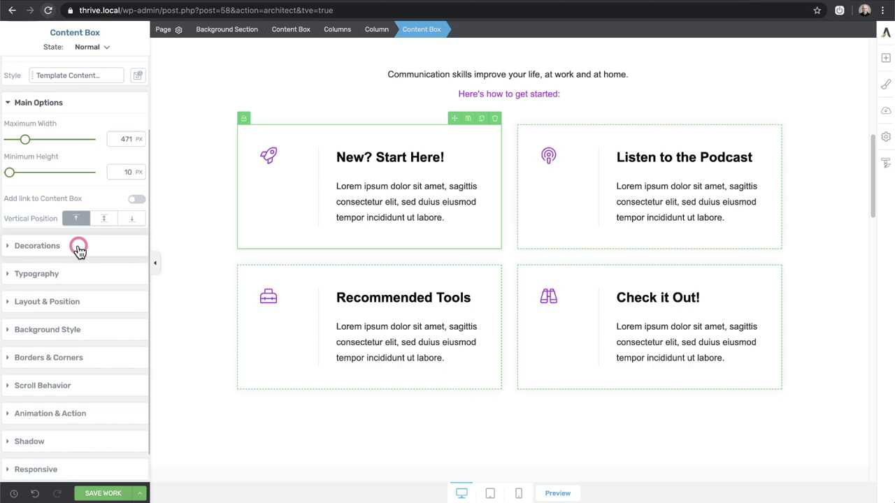
pyautogui.scroll(-1, 78, 249)
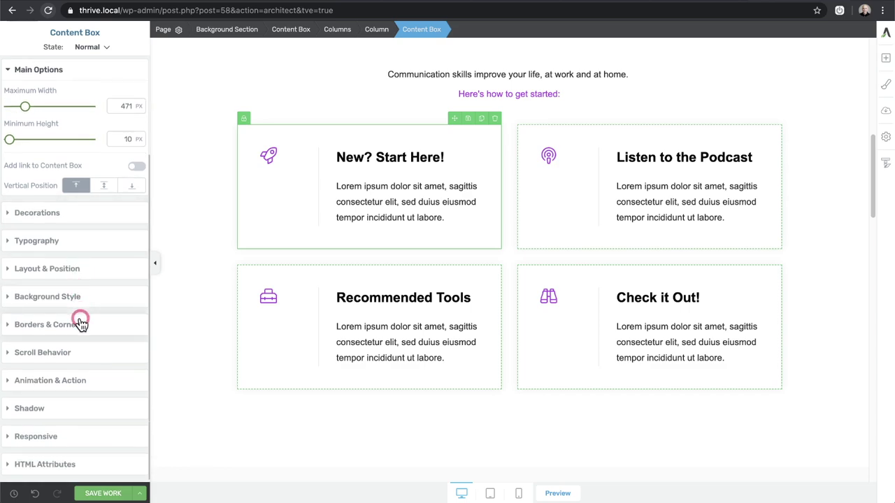
pyautogui.scroll(4, 79, 261)
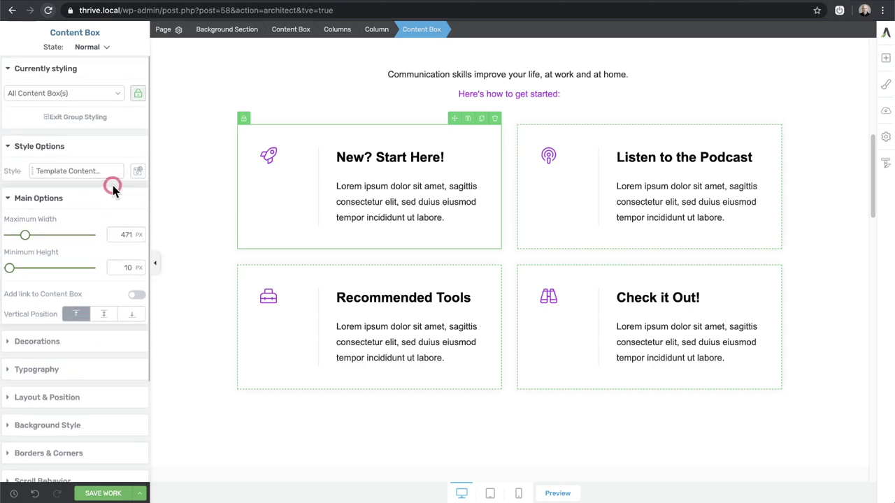
# Place the cursor at the end of the "Communication skills improve your life" line and open its Dynamic Text options.
pyautogui.scroll(3, 382, 176)
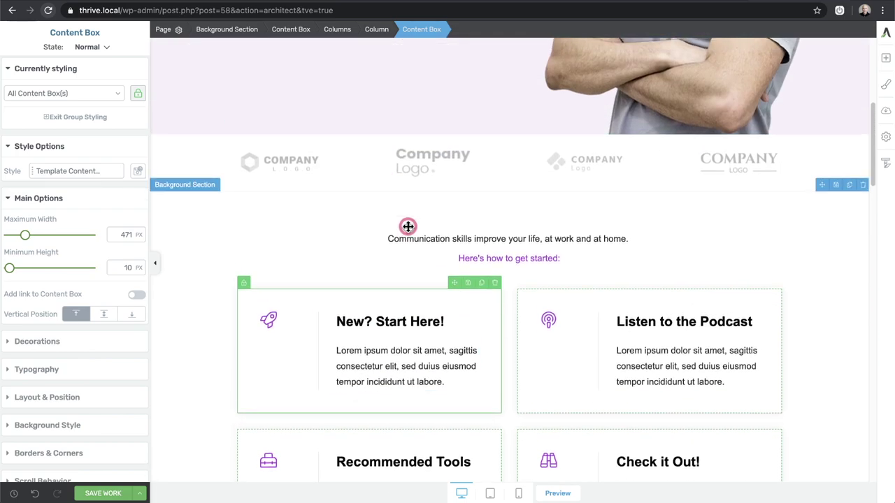
pyautogui.scroll(5, 408, 226)
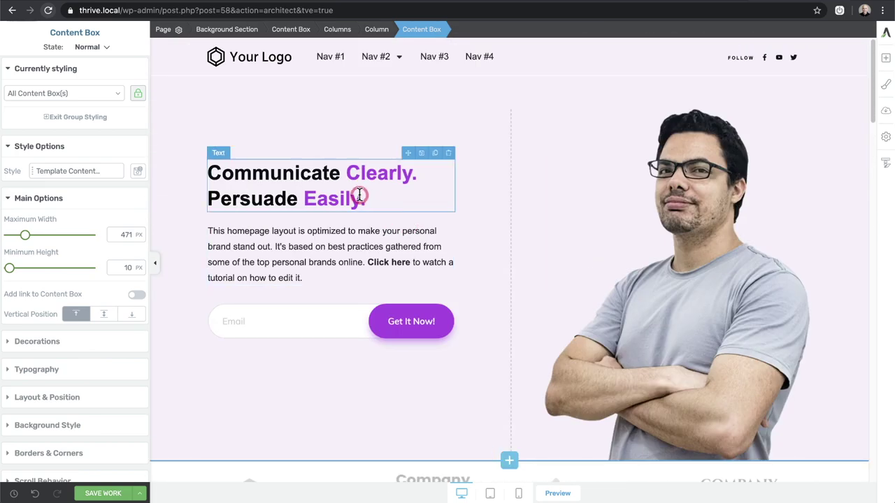
pyautogui.scroll(-1, 354, 261)
pyautogui.scroll(-5, 356, 255)
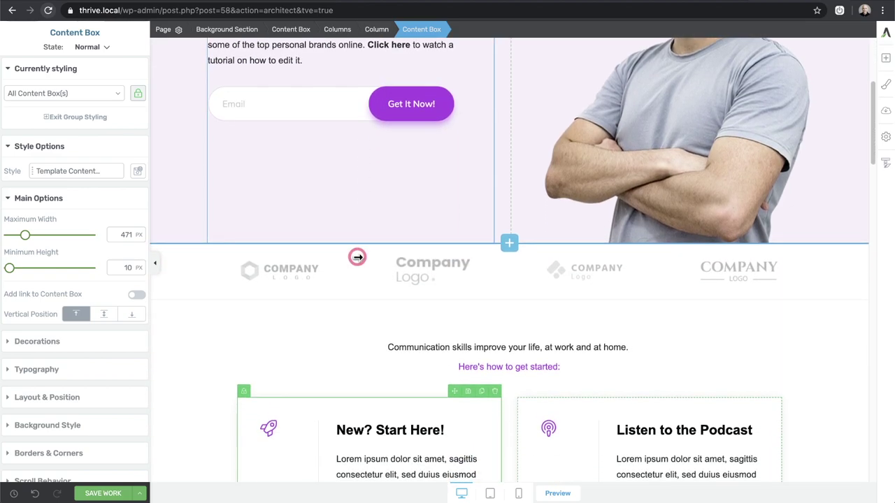
pyautogui.click(540, 239)
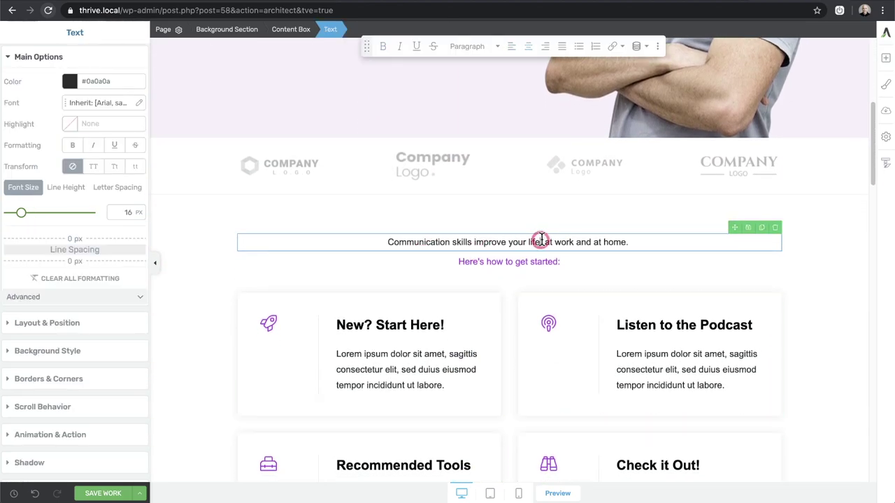
pyautogui.click(643, 241)
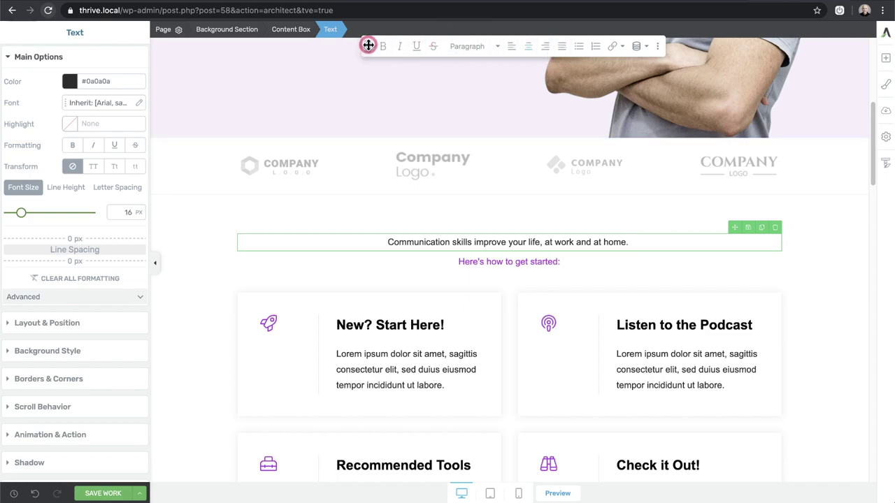
pyautogui.moveTo(368, 45)
pyautogui.mouseDown()
pyautogui.moveTo(359, 117)
pyautogui.moveTo(334, 97)
pyautogui.moveTo(370, 28)
pyautogui.moveTo(359, 51)
pyautogui.mouseUp()
pyautogui.click(629, 53)
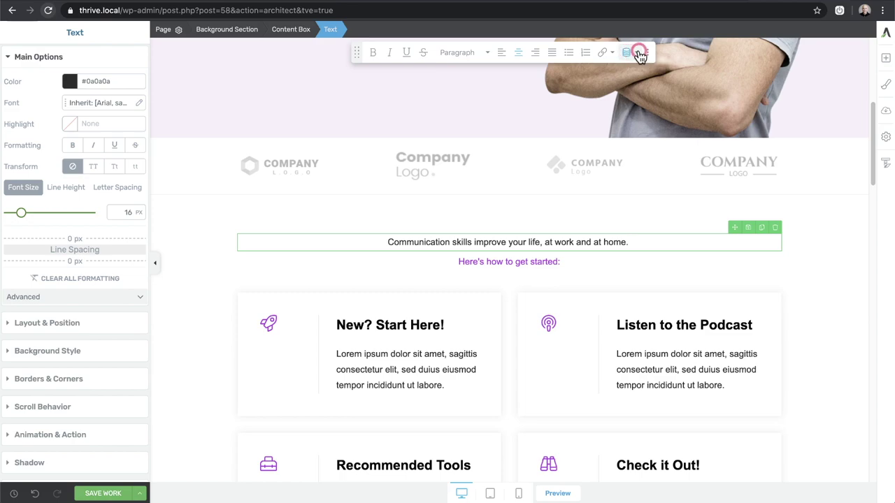
pyautogui.click(639, 53)
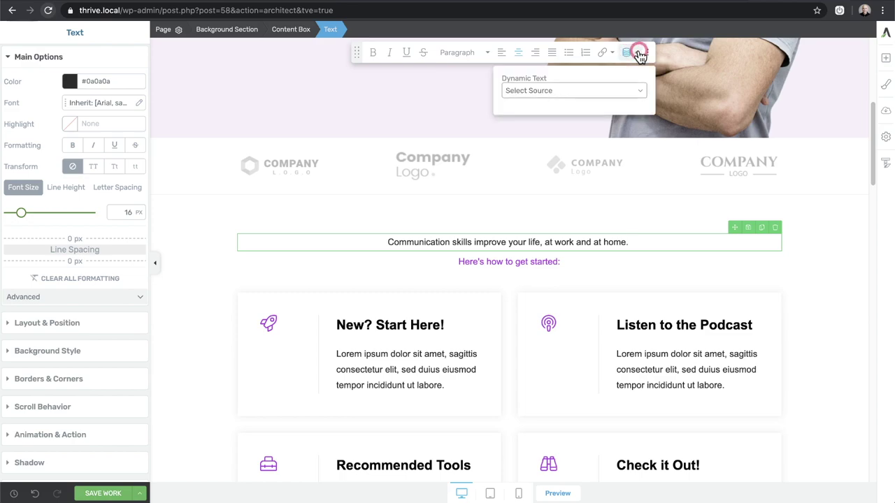
# Insert the "Favorite Website" global field as dynamic text at the end of the line.
pyautogui.click(629, 93)
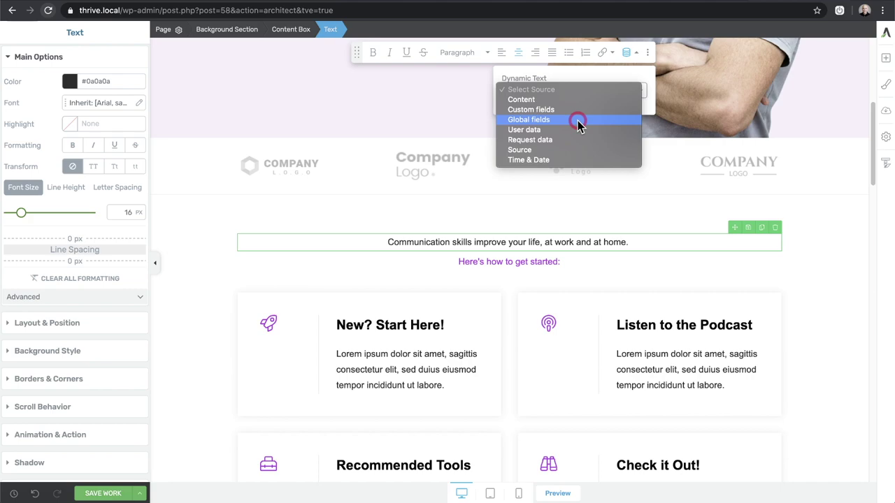
pyautogui.click(577, 123)
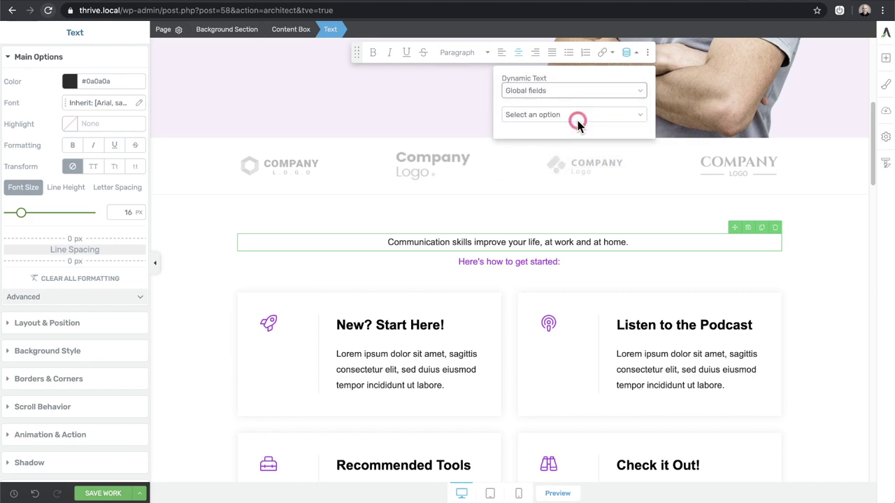
pyautogui.click(578, 123)
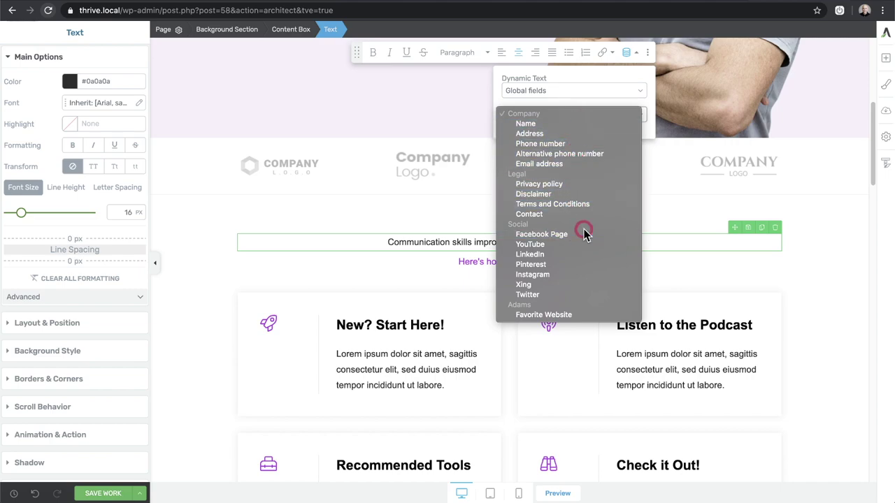
pyautogui.click(592, 314)
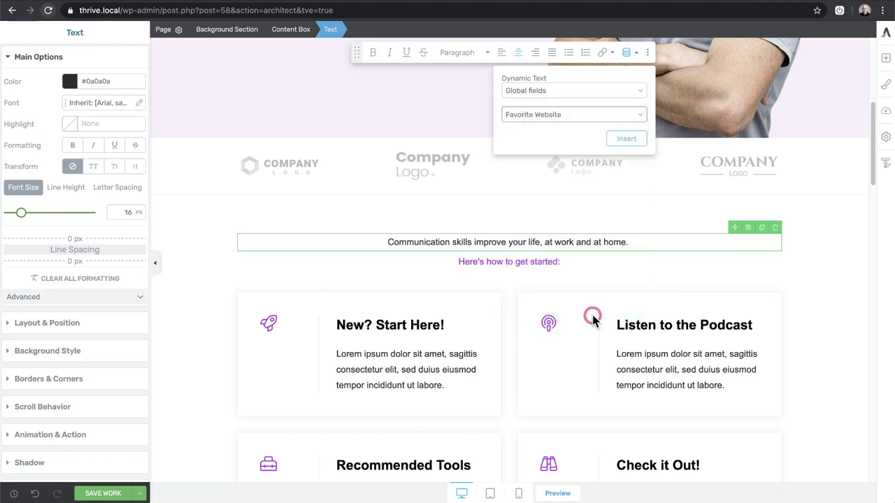
pyautogui.click(626, 139)
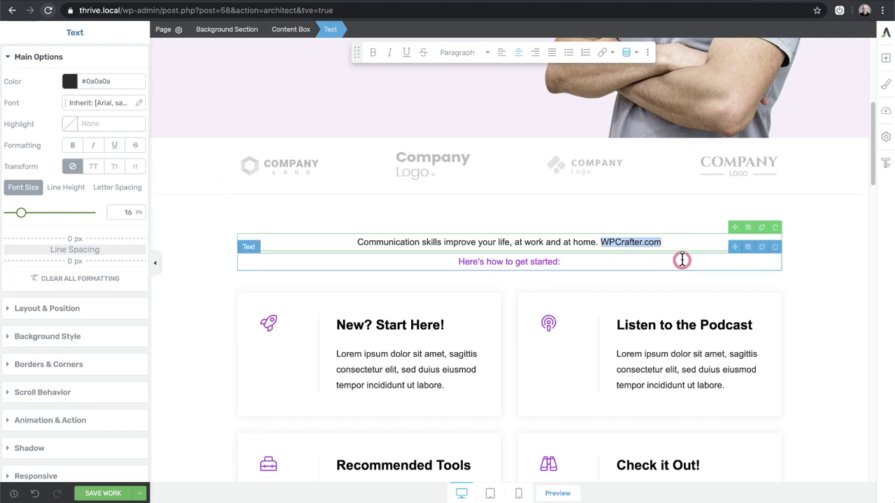
# Add the filler text "dfsdf" after the inserted dynamic field.
pyautogui.click(683, 258)
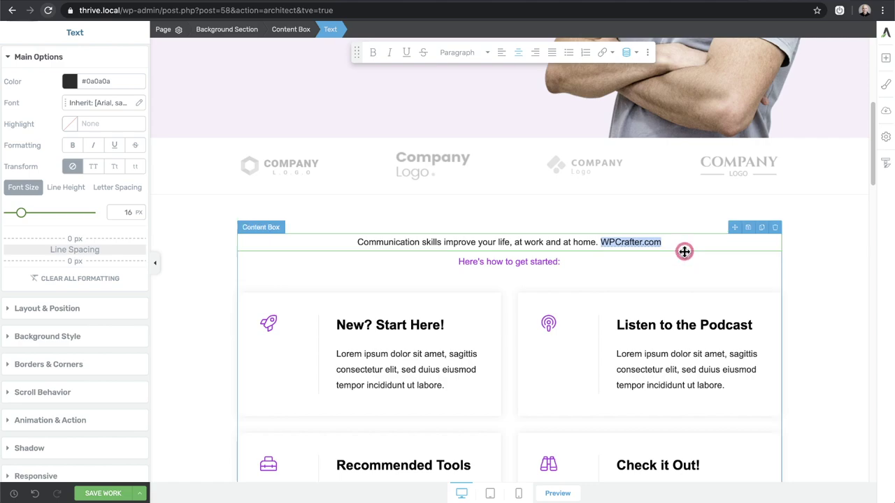
pyautogui.click(683, 242)
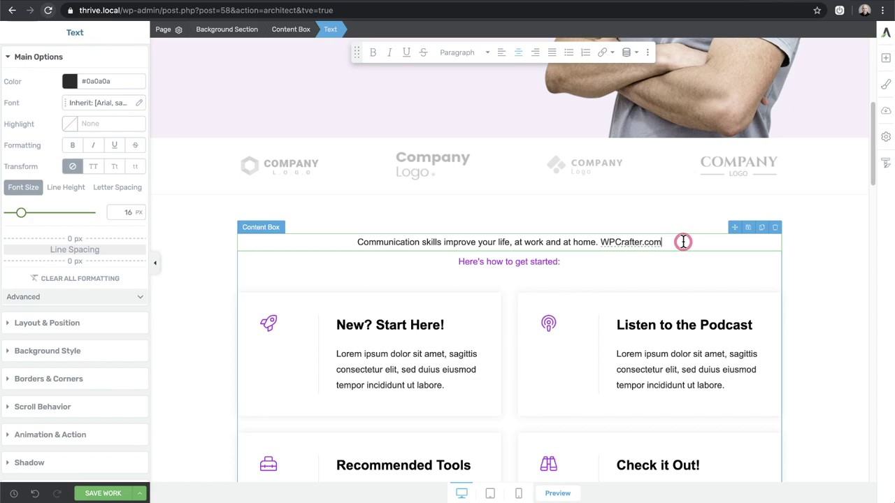
pyautogui.write('dfsdf')
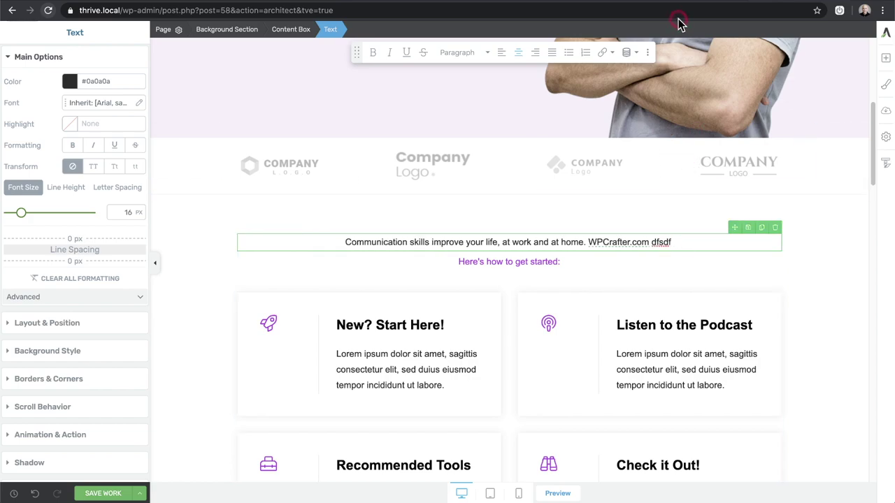
# Check which fields the Dynamic Text options offer under the Custom fields source.
pyautogui.click(628, 54)
pyautogui.click(621, 91)
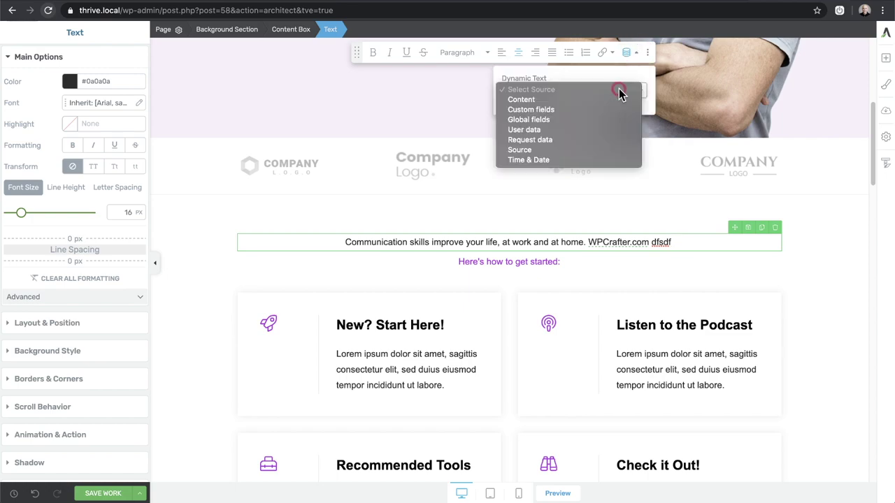
pyautogui.click(561, 110)
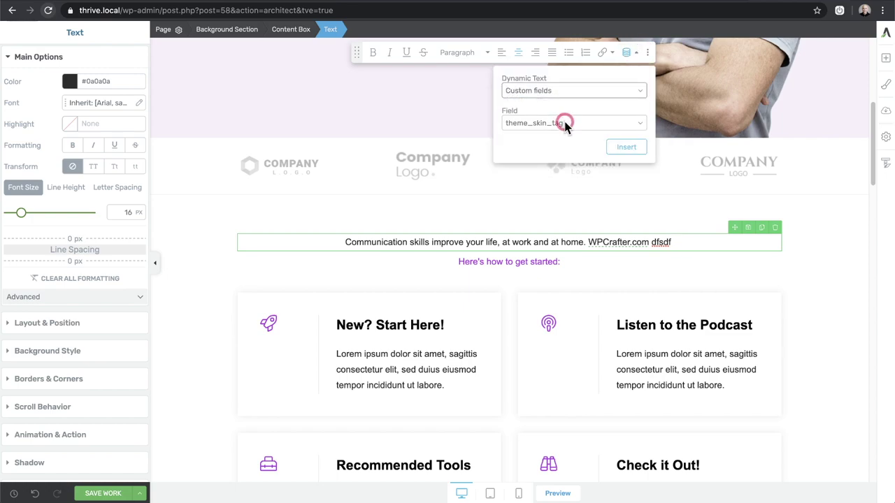
pyautogui.click(582, 123)
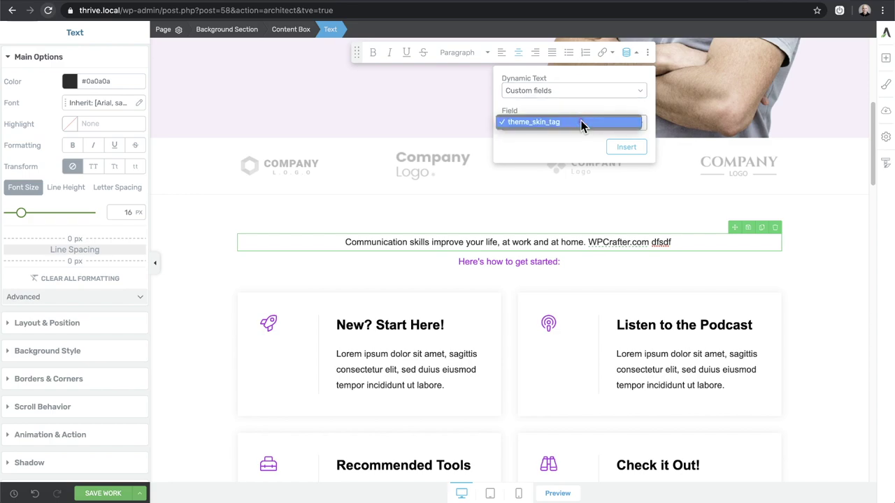
pyautogui.click(581, 123)
pyautogui.click(574, 91)
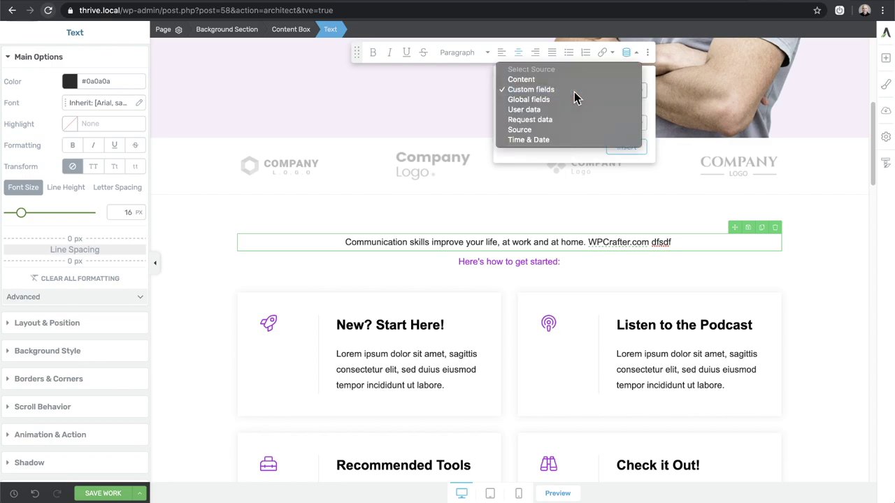
pyautogui.click(575, 92)
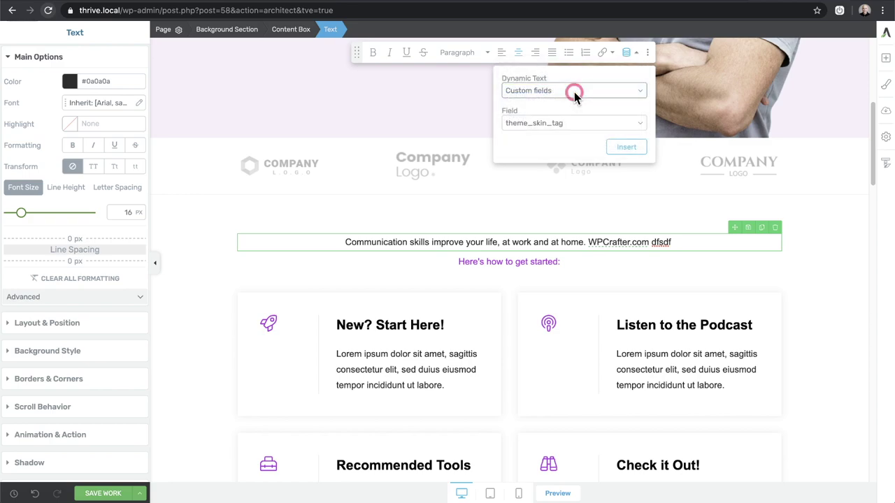
pyautogui.click(635, 56)
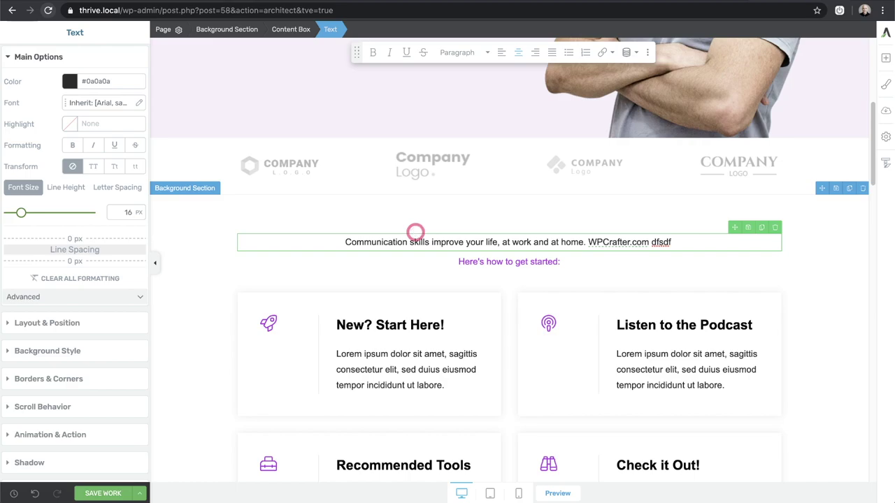
# Select the page's header section and open it in edit mode.
pyautogui.scroll(-3, 415, 231)
pyautogui.scroll(3, 415, 231)
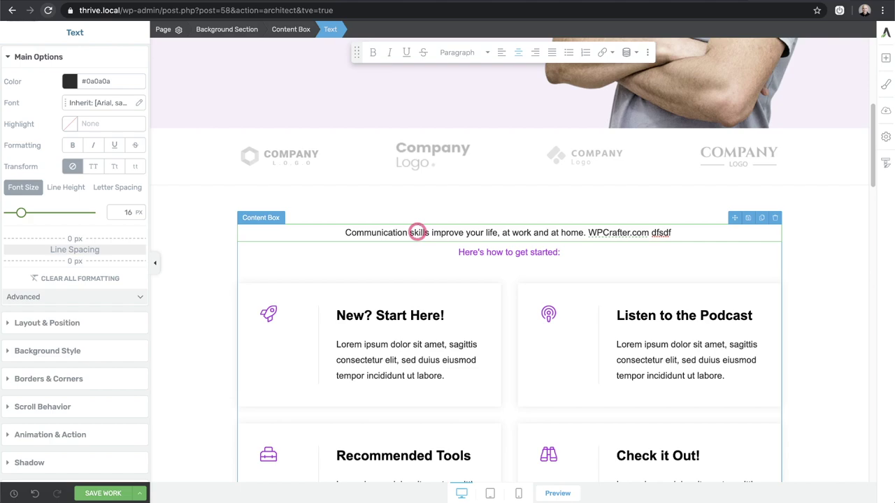
pyautogui.scroll(5, 417, 233)
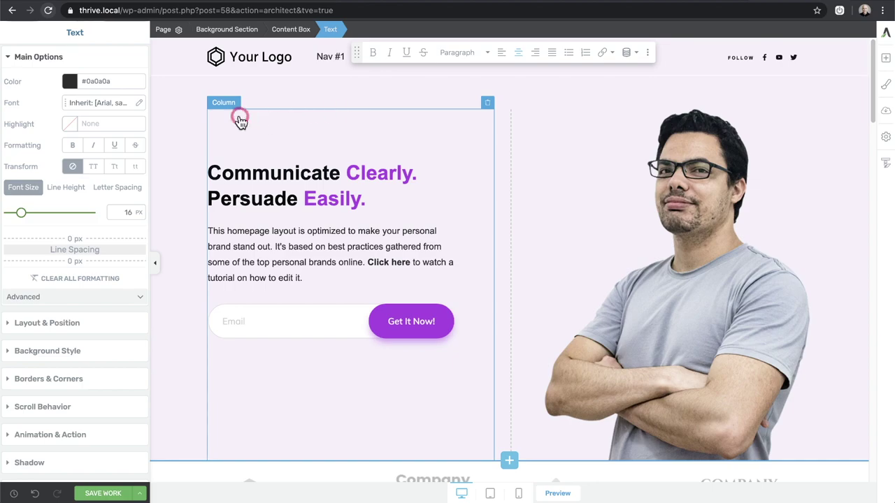
pyautogui.click(189, 112)
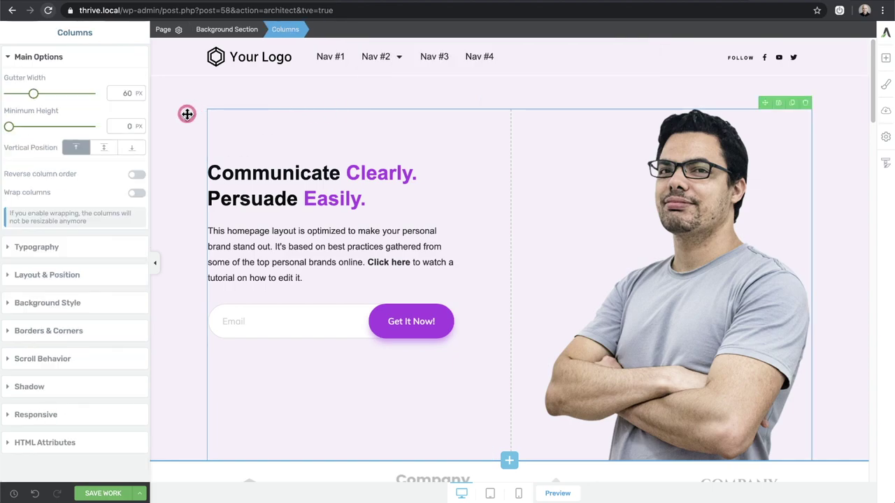
pyautogui.click(186, 62)
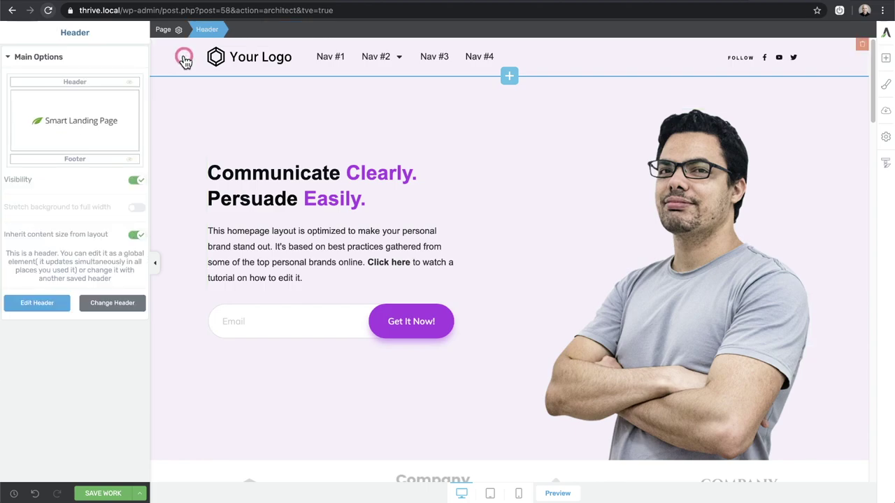
pyautogui.click(36, 304)
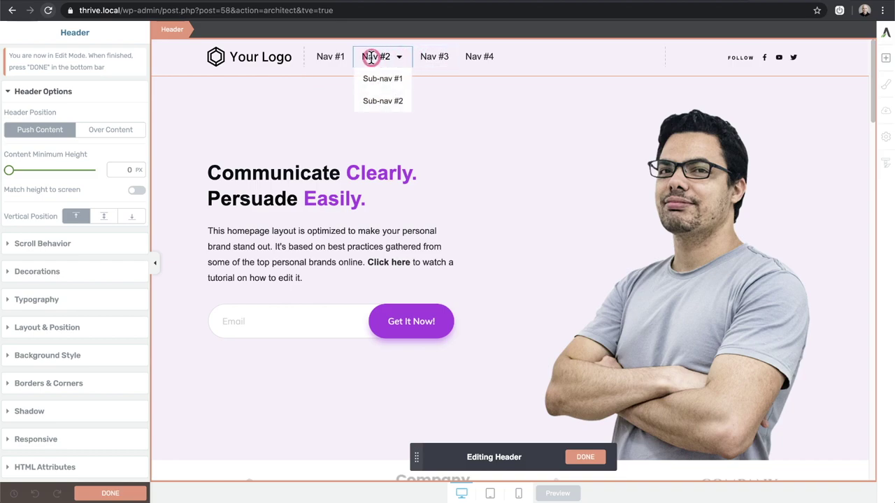
# Examine the Menu Source choices of the header's custom navigation menu and finish editing the header.
pyautogui.click(453, 65)
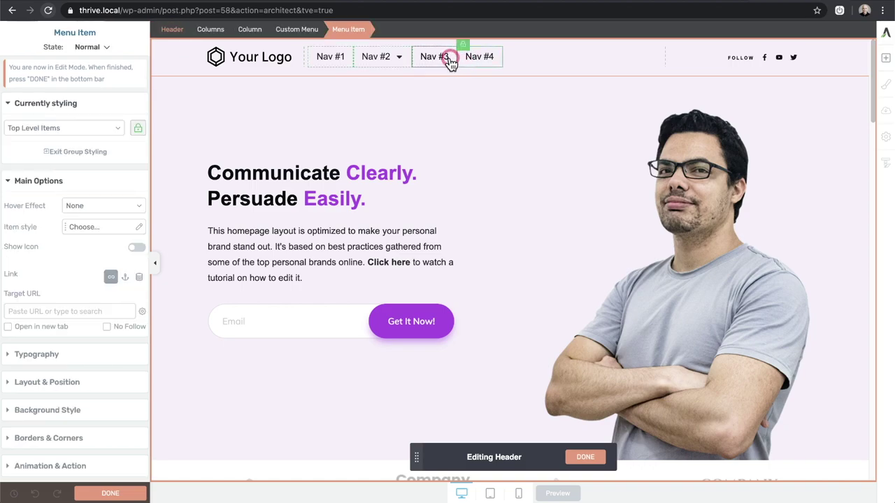
pyautogui.click(311, 33)
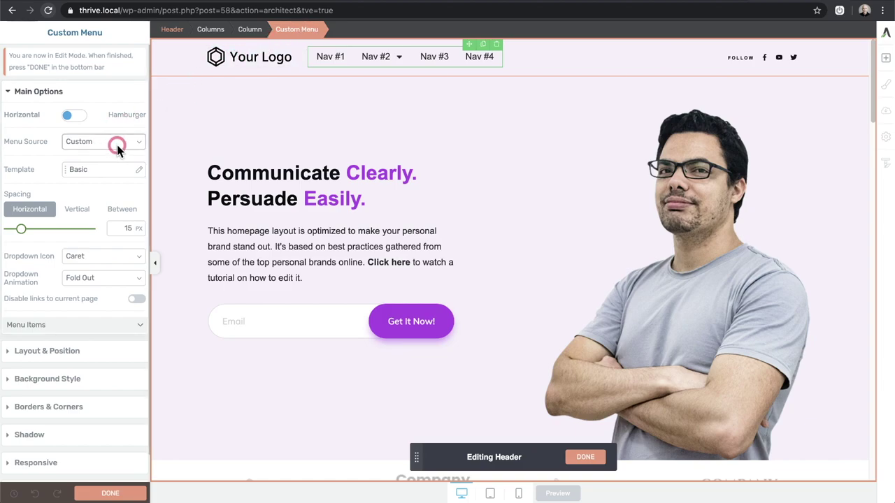
pyautogui.click(117, 143)
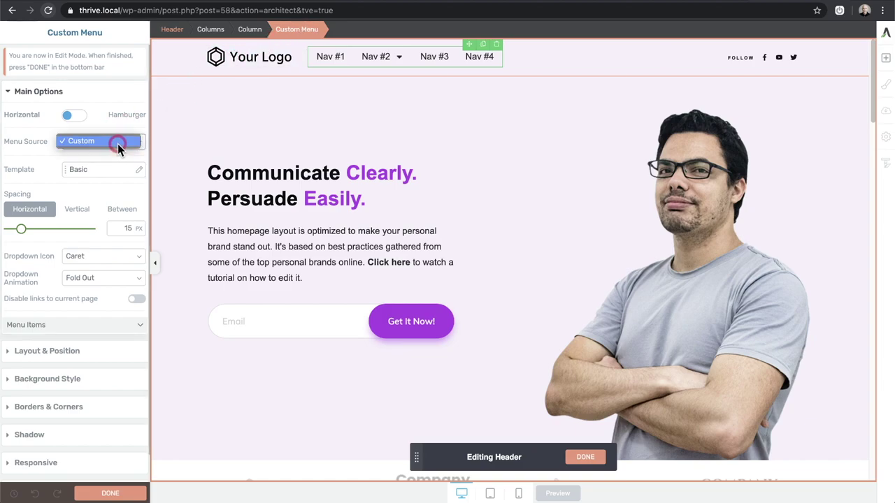
pyautogui.click(113, 144)
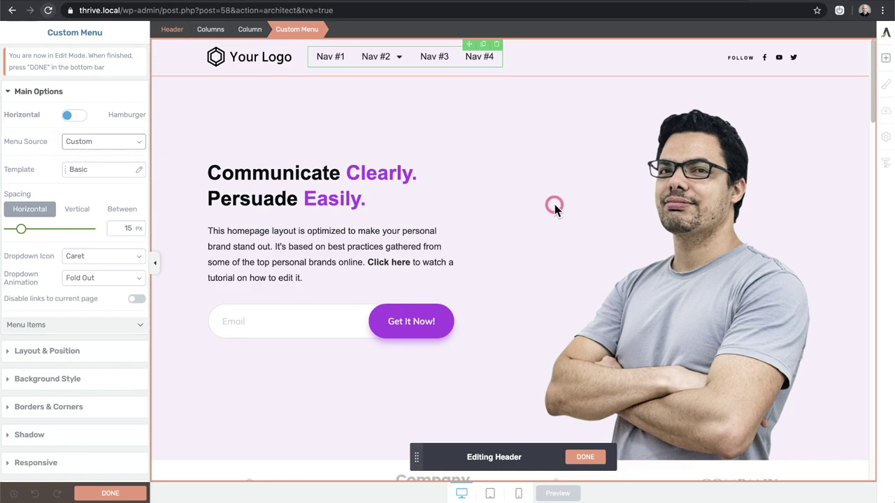
pyautogui.click(587, 458)
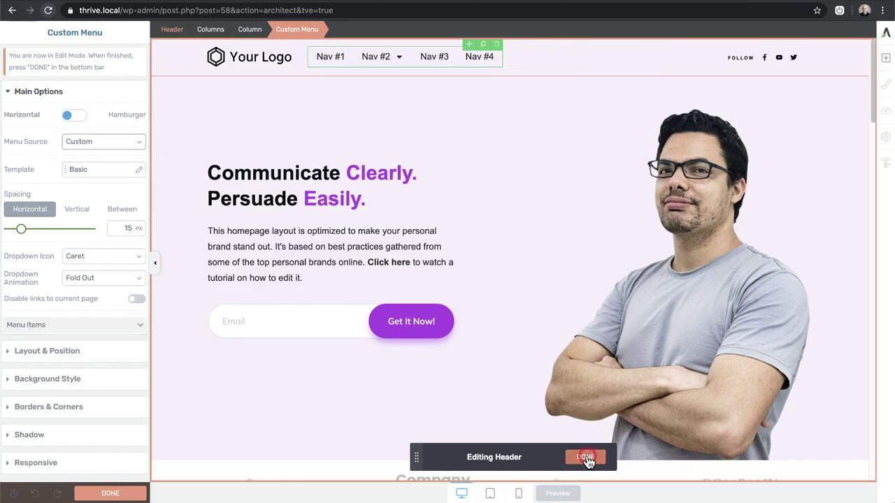
pyautogui.click(370, 241)
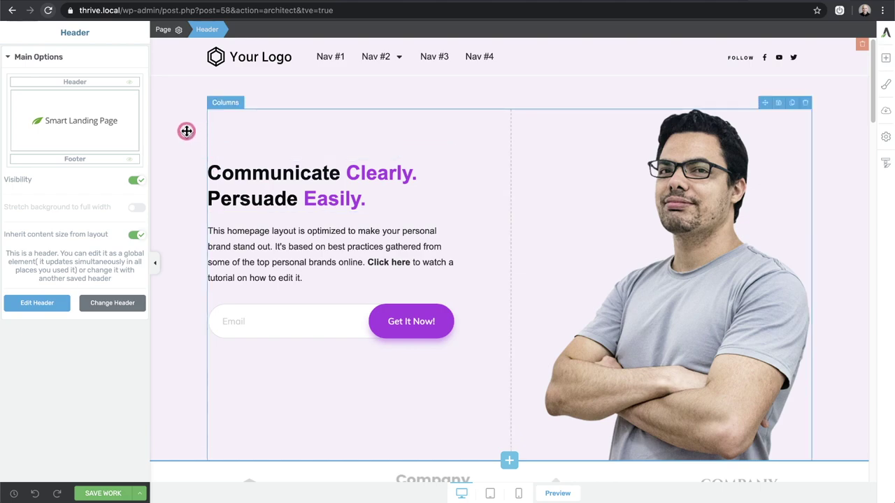
# Review the landing page's Status & Visibility settings and its Main Options, including the header and footer layout.
pyautogui.click(179, 34)
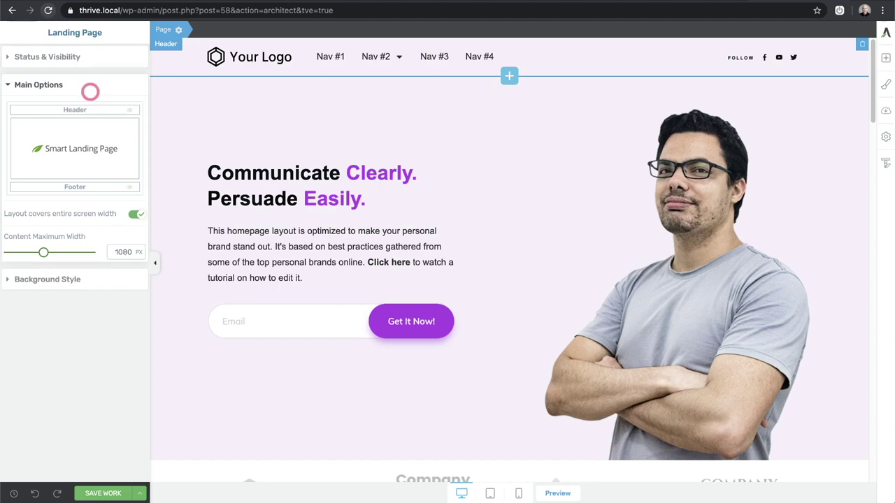
pyautogui.click(28, 57)
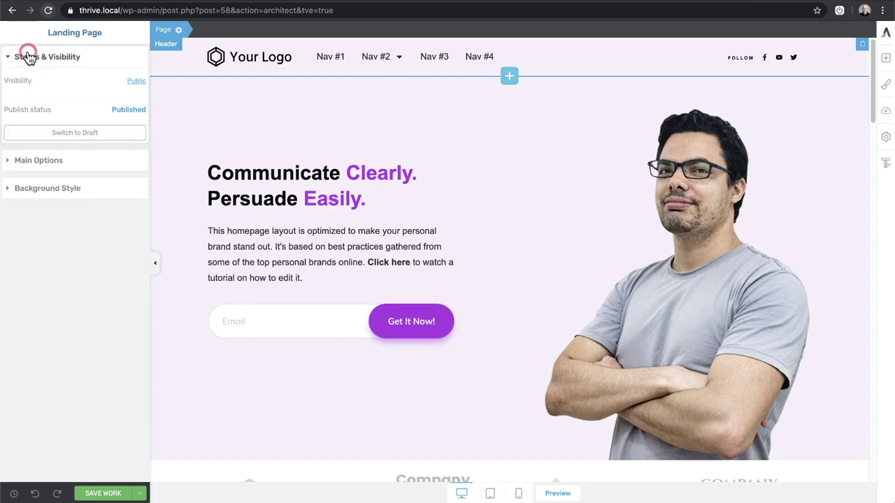
pyautogui.click(28, 58)
pyautogui.click(53, 85)
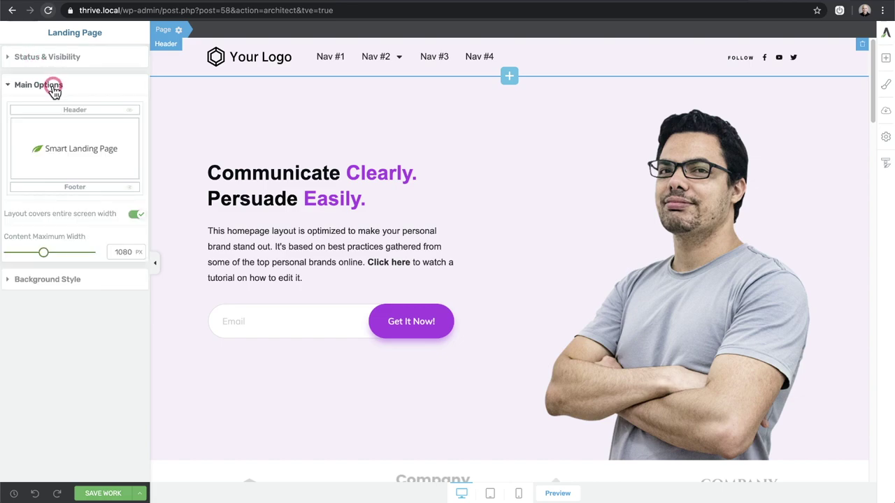
pyautogui.click(78, 111)
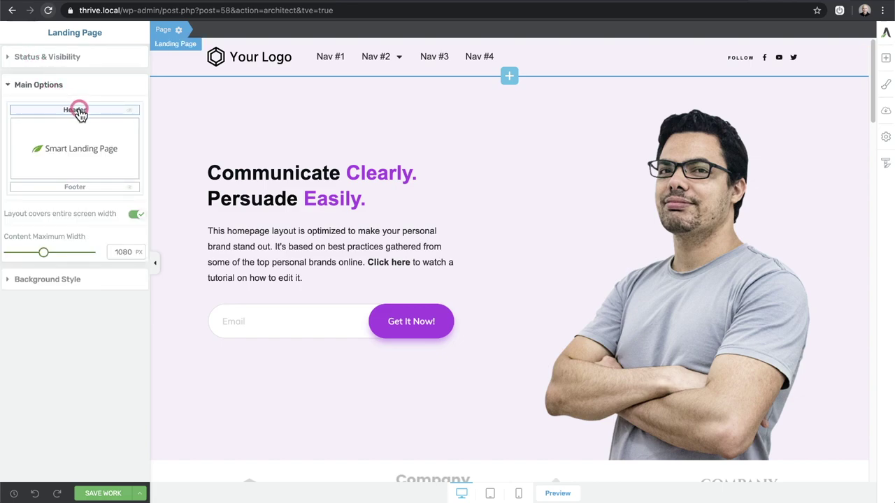
# Hide the landing page's header and make it visible again.
pyautogui.click(130, 111)
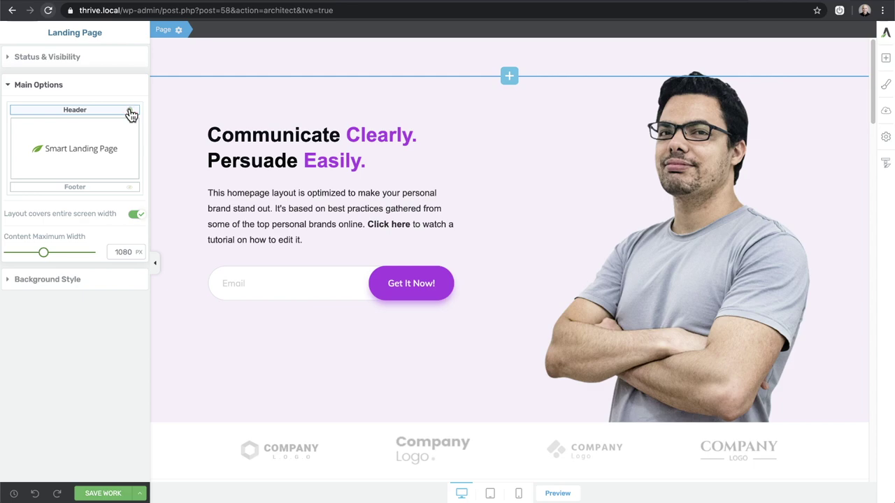
pyautogui.click(130, 111)
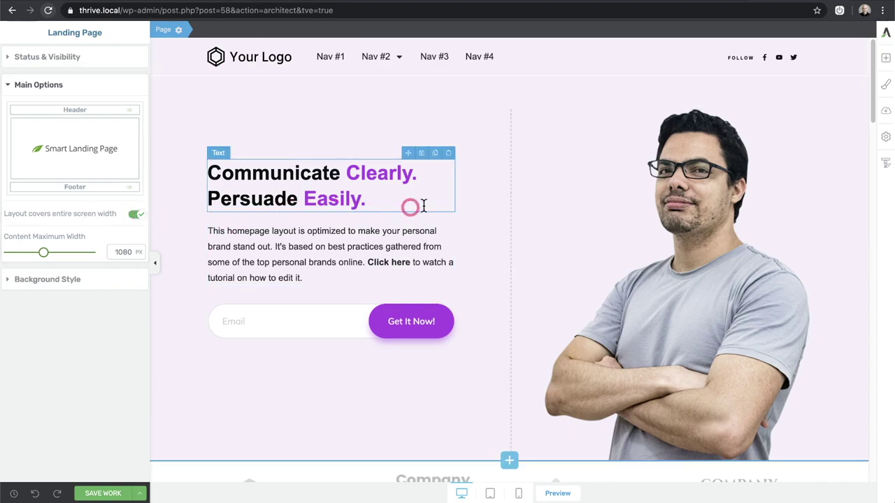
pyautogui.click(508, 267)
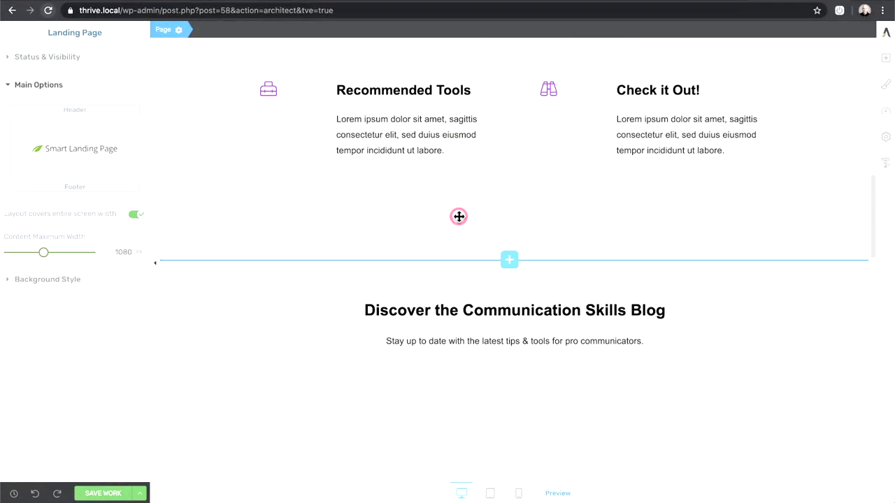
# Add a Content Block element below the "They Say" testimonials, above the purple subscriber section.
pyautogui.scroll(-10, 460, 216)
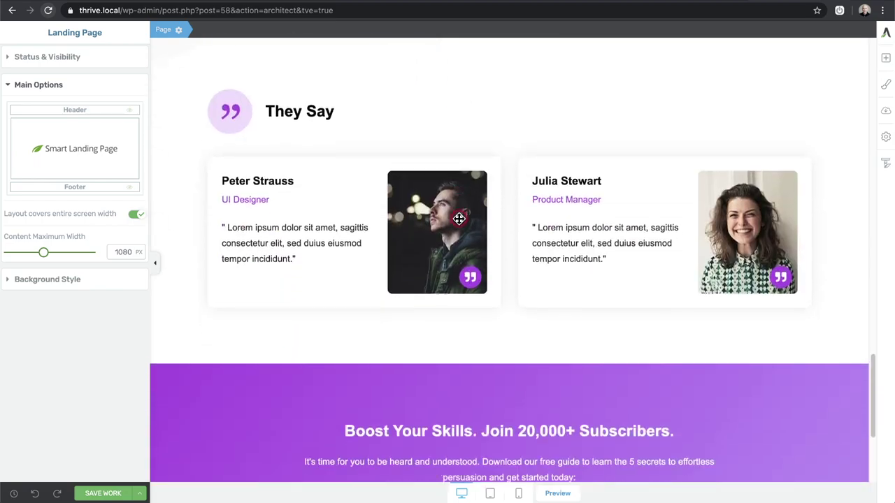
pyautogui.scroll(-1, 459, 219)
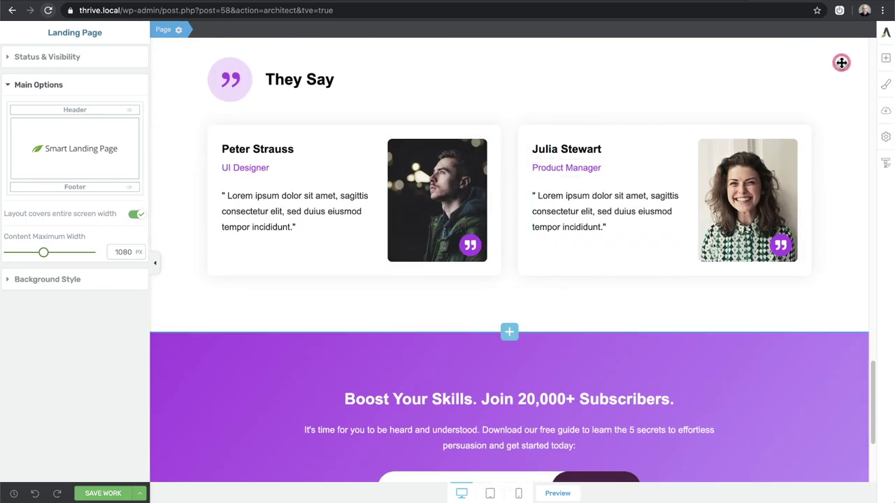
pyautogui.click(886, 59)
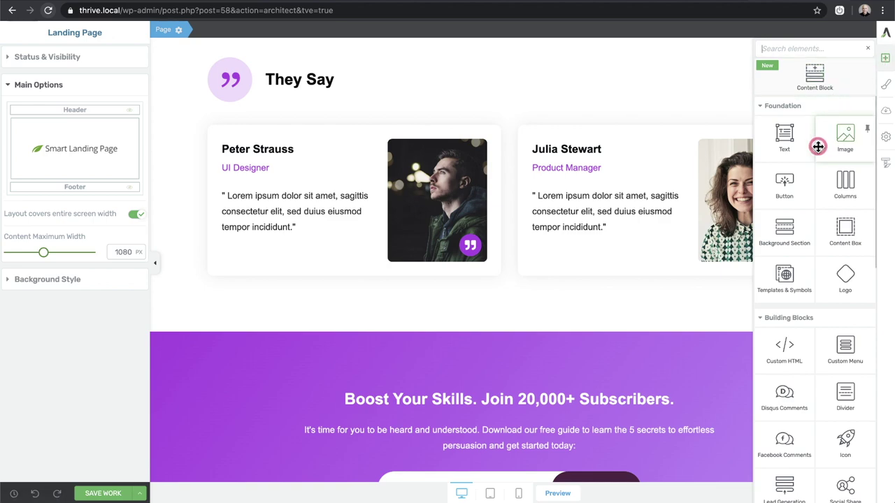
pyautogui.scroll(-10, 813, 147)
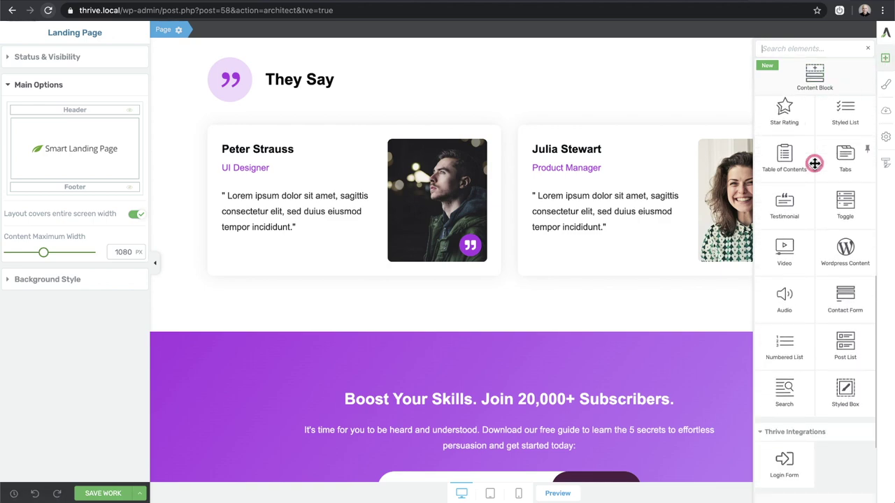
pyautogui.scroll(10, 814, 163)
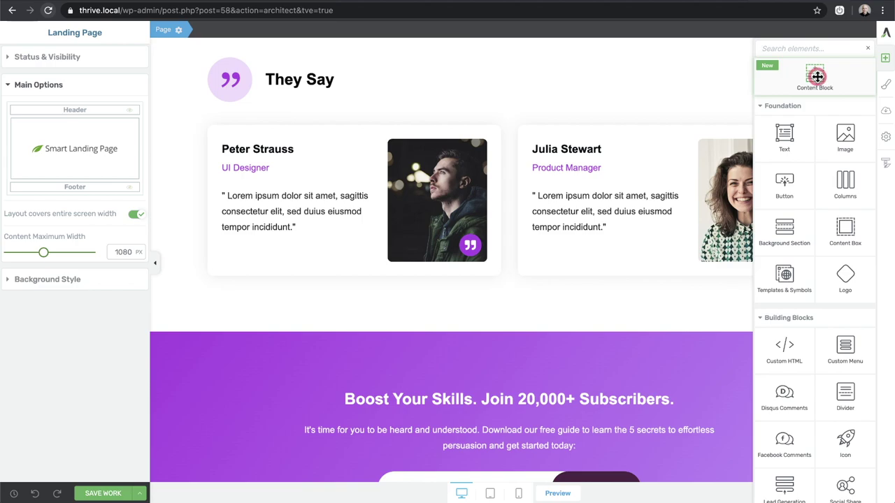
pyautogui.moveTo(817, 78); pyautogui.dragTo(528, 303)
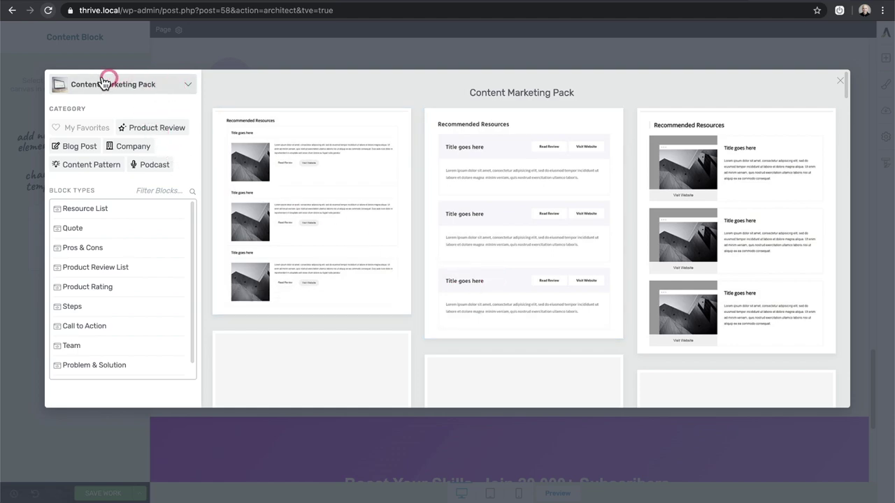
# Examine the Content Marketing Pack's ready-made blocks, from resource lists, quotes and pros and cons to team, story and podcast designs.
pyautogui.click(193, 86)
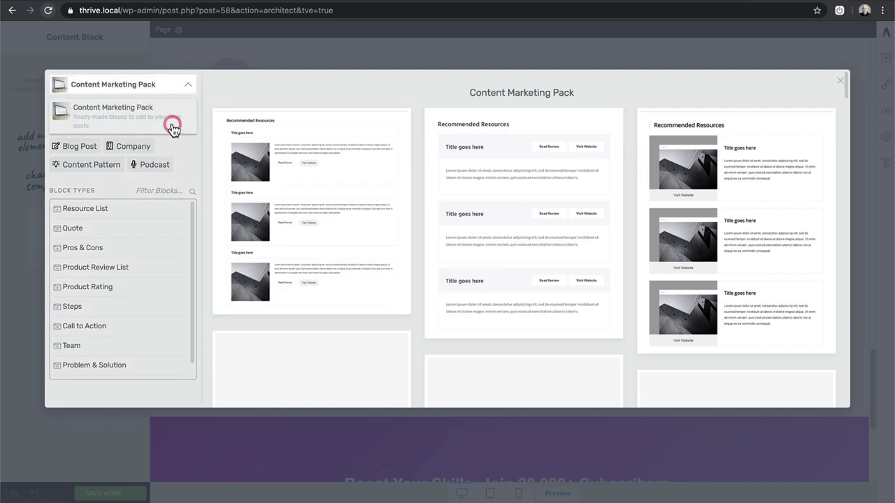
pyautogui.click(204, 107)
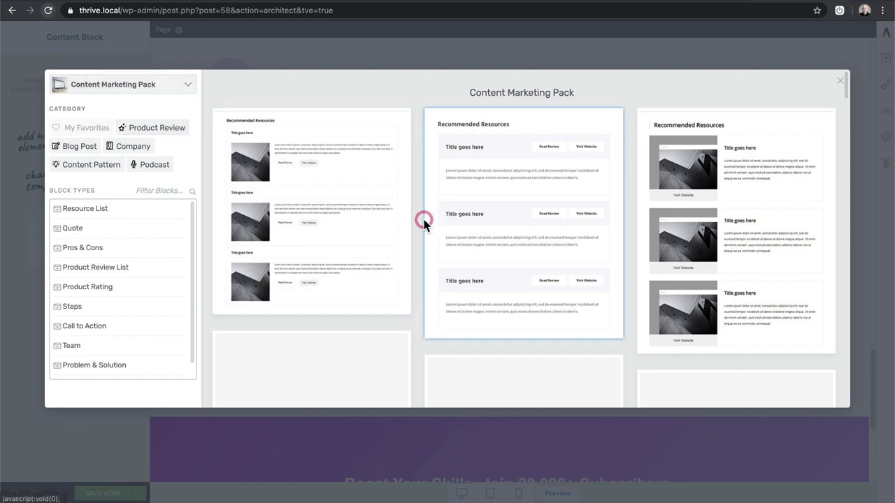
pyautogui.scroll(-3, 423, 223)
pyautogui.scroll(-6, 422, 221)
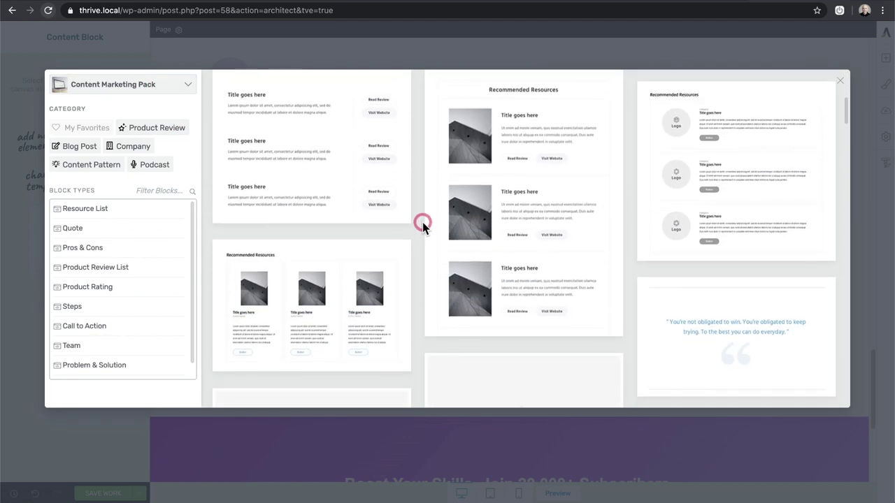
pyautogui.scroll(-1, 423, 221)
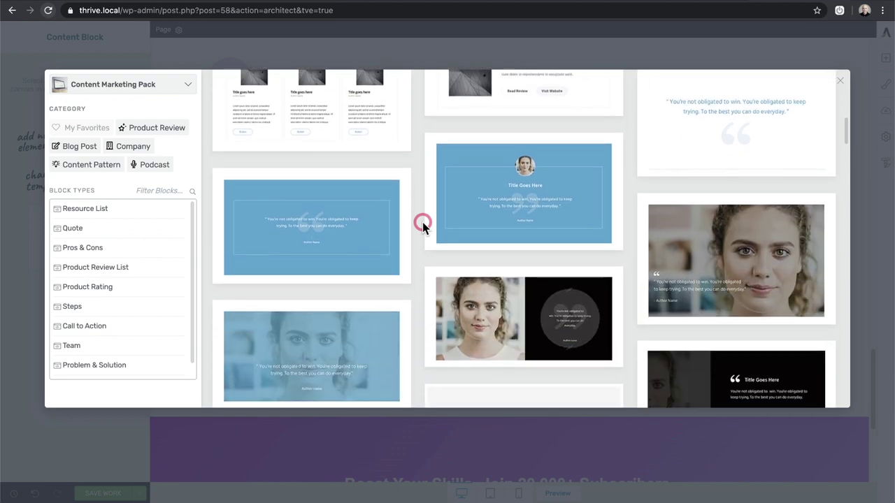
pyautogui.scroll(-10, 426, 213)
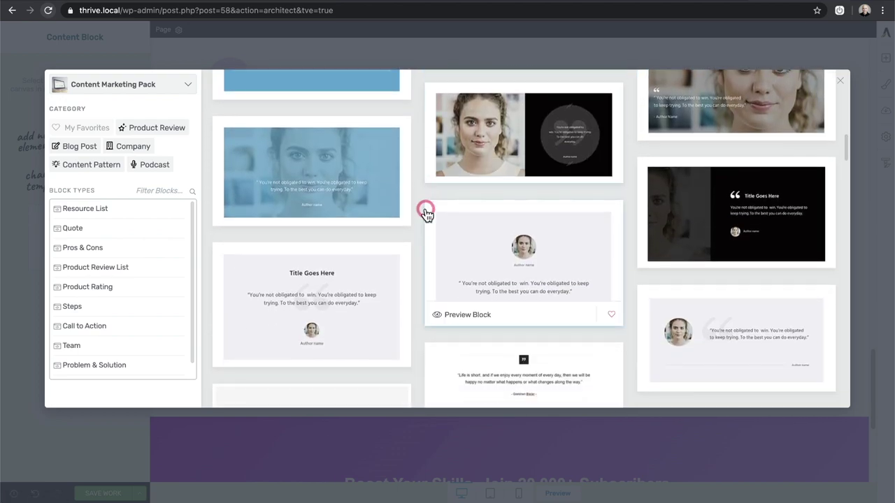
pyautogui.scroll(-3, 425, 213)
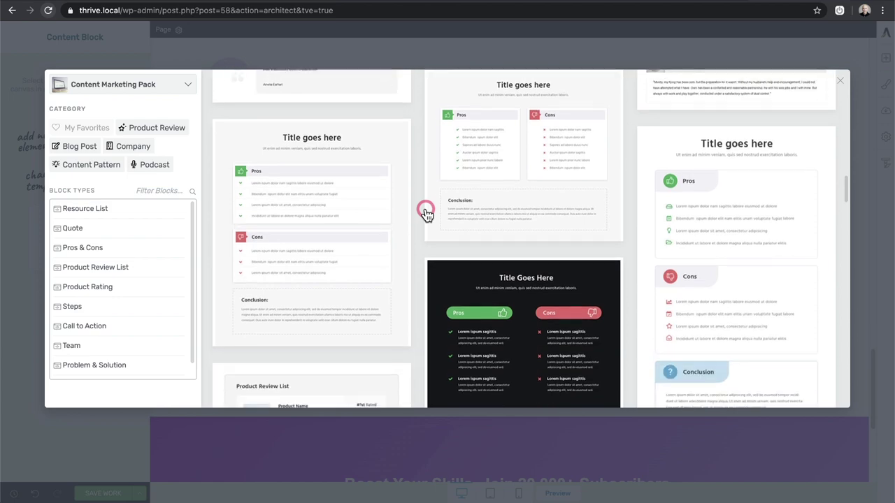
pyautogui.scroll(-3, 426, 214)
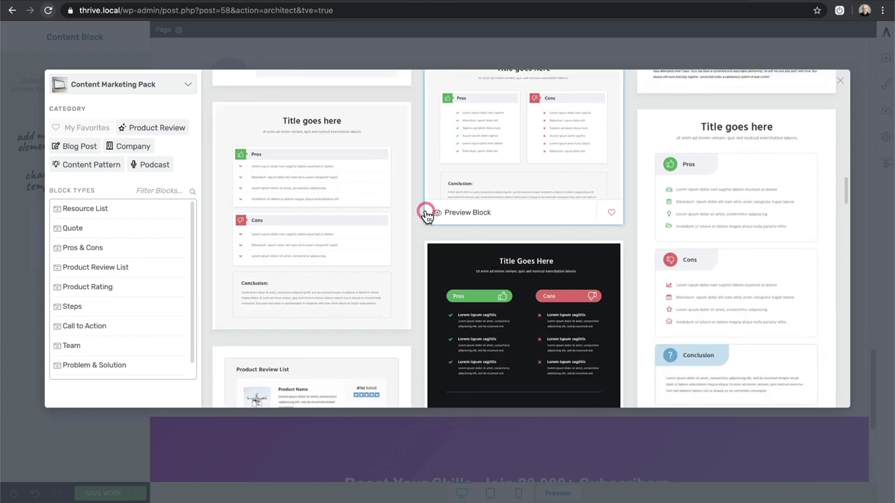
pyautogui.scroll(-3, 425, 214)
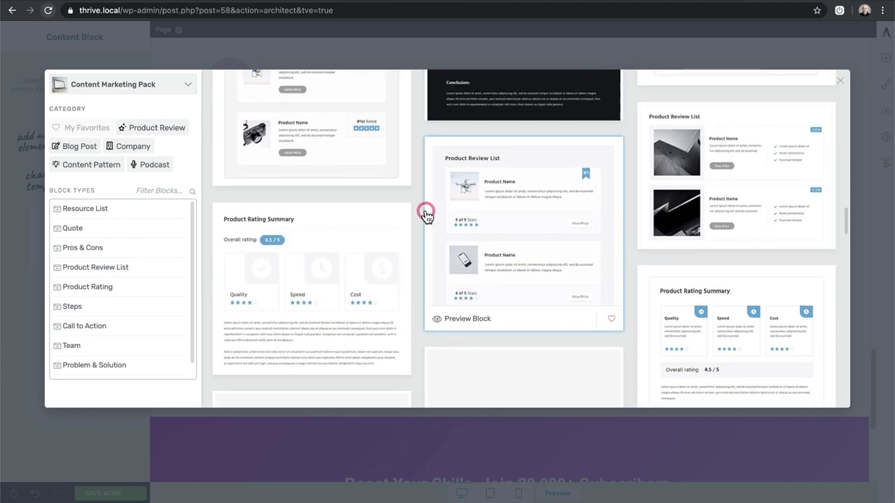
pyautogui.scroll(-1, 426, 210)
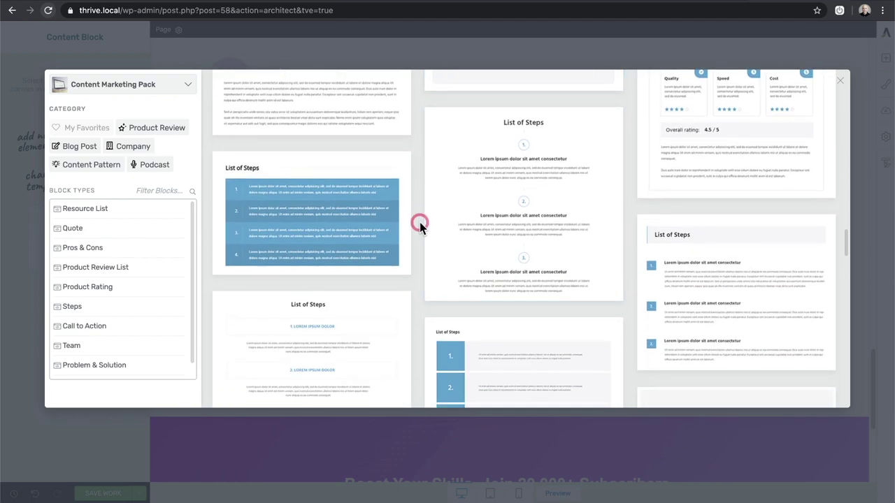
pyautogui.scroll(-2, 419, 222)
pyautogui.scroll(-1, 419, 221)
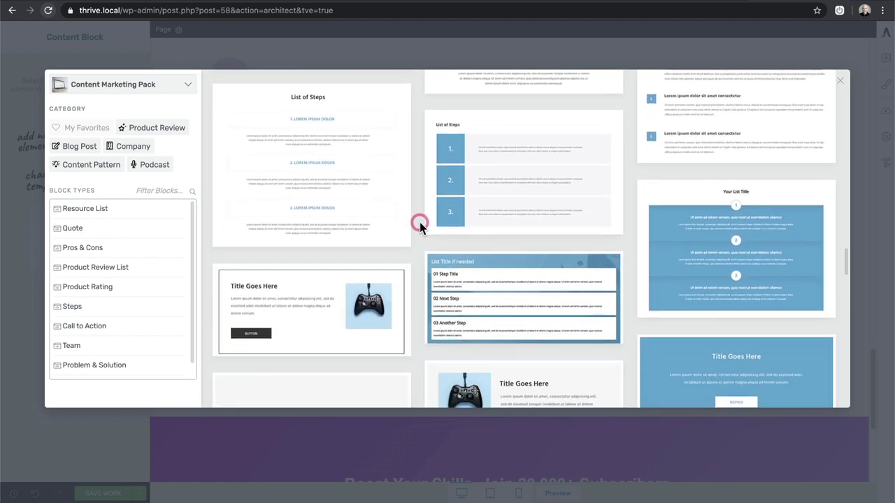
pyautogui.scroll(-7, 407, 193)
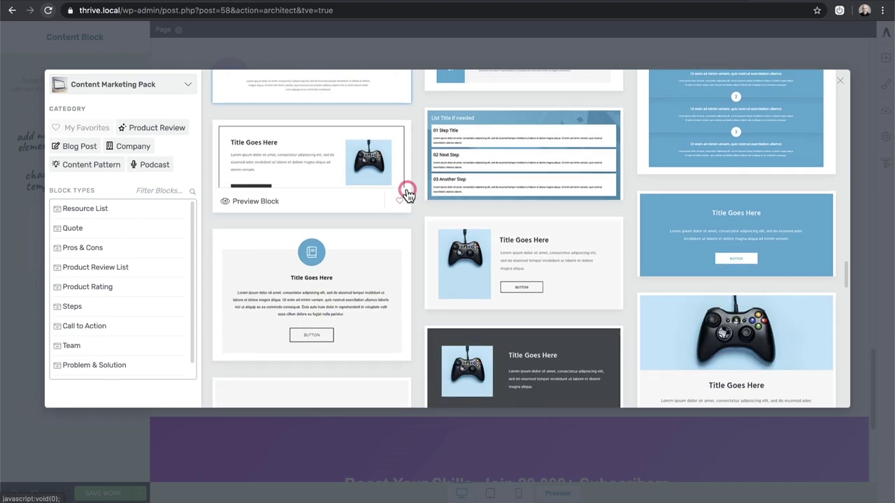
pyautogui.scroll(-4, 416, 197)
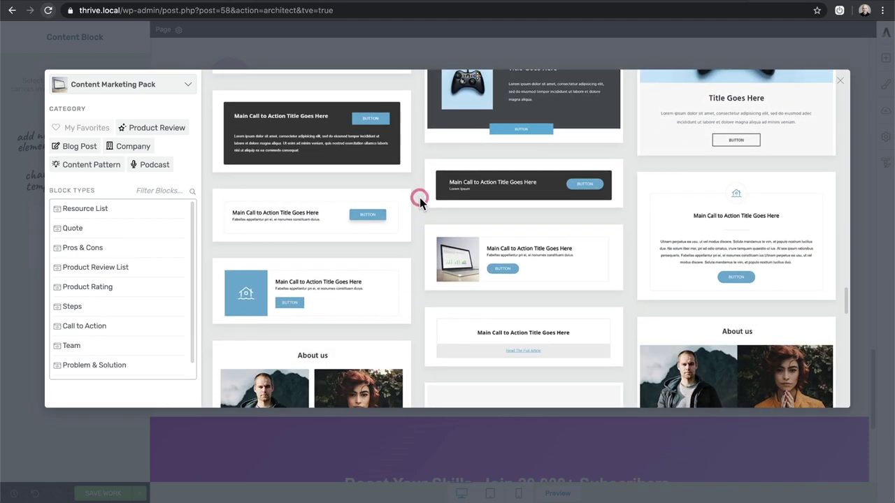
pyautogui.scroll(-4, 420, 199)
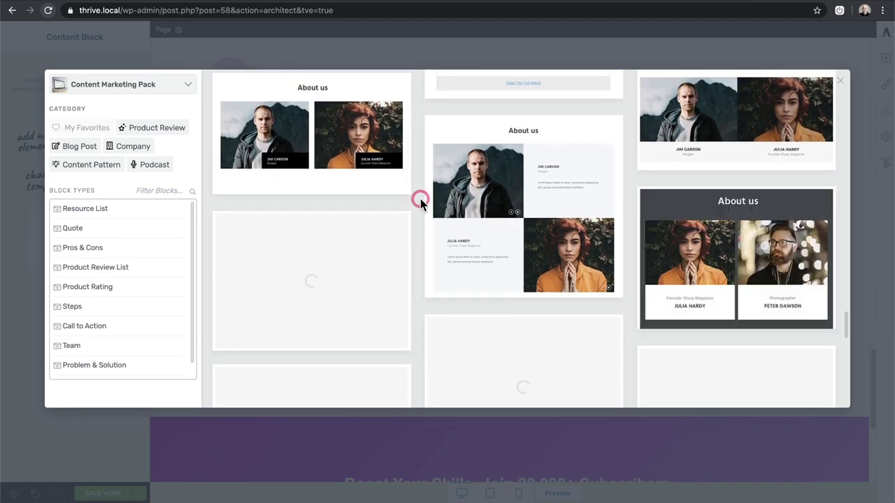
pyautogui.scroll(-5, 421, 199)
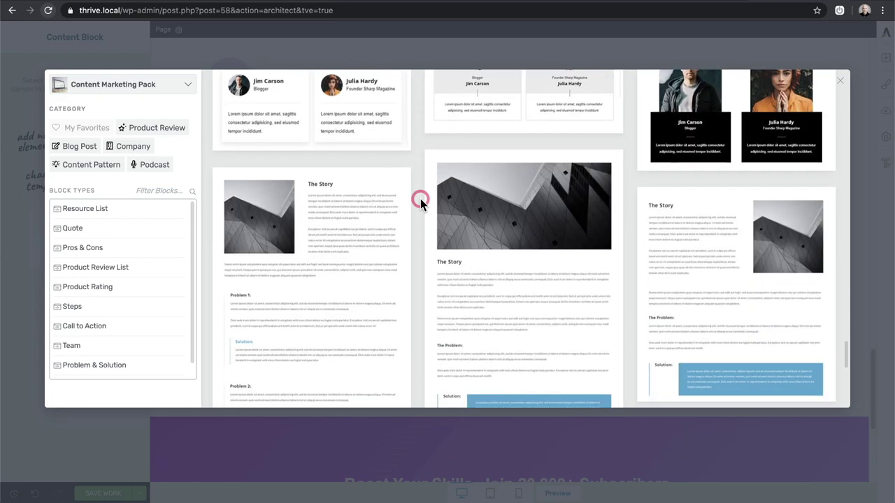
pyautogui.scroll(-1, 420, 199)
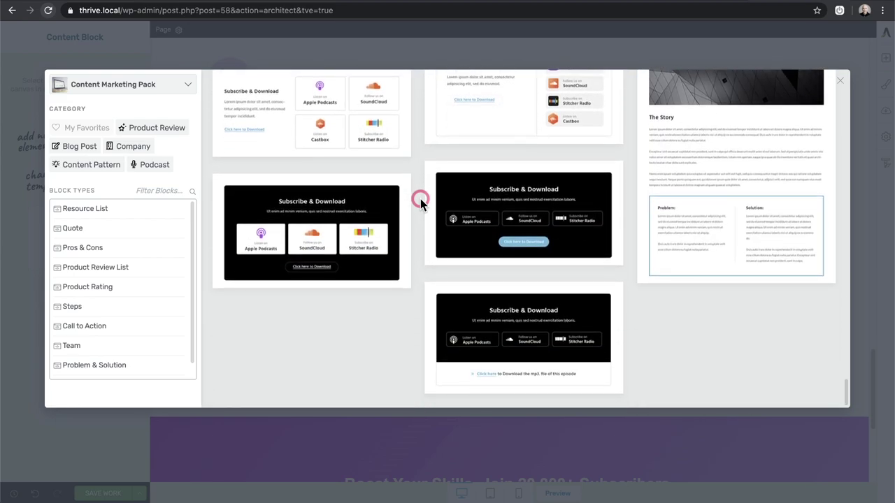
pyautogui.scroll(15, 418, 159)
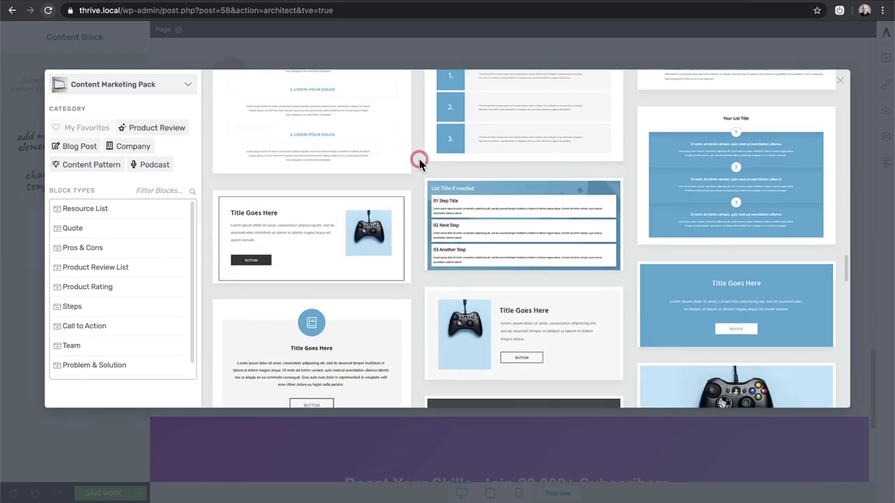
pyautogui.scroll(10, 419, 159)
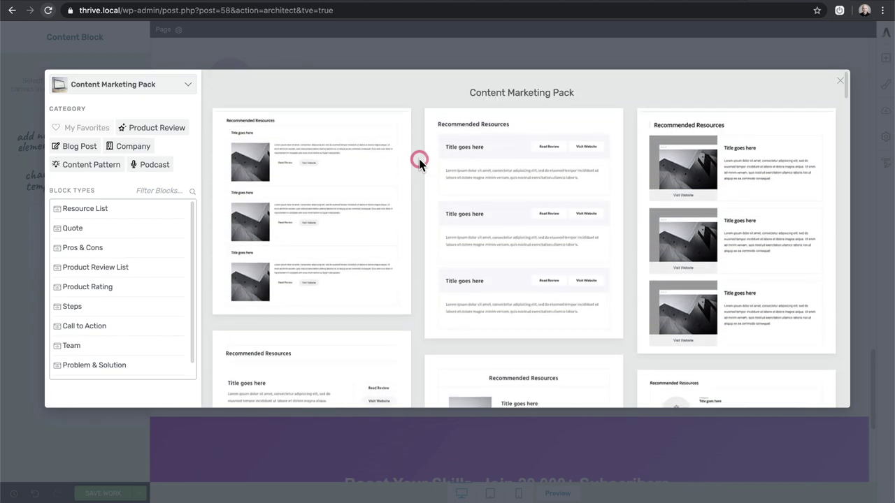
# Insert the "About us" team block whose cards place a small round photo beside each member's name and role.
pyautogui.scroll(-2, 419, 159)
pyautogui.scroll(-10, 419, 159)
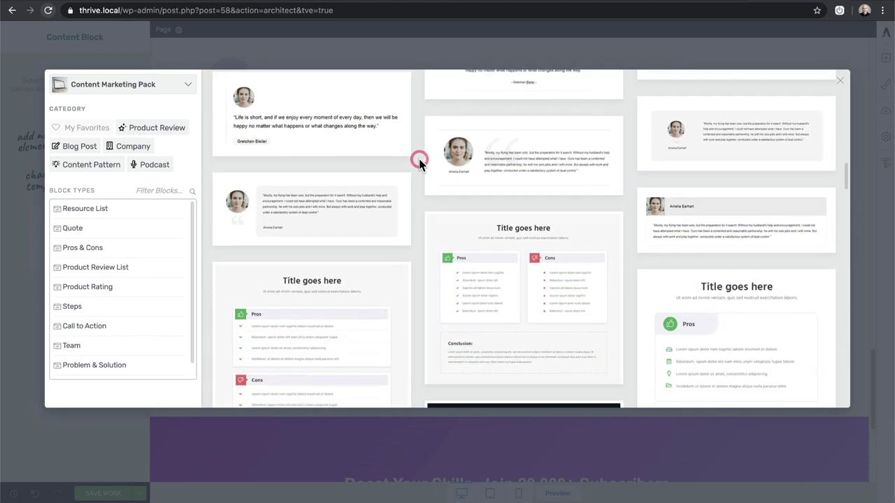
pyautogui.scroll(-10, 419, 159)
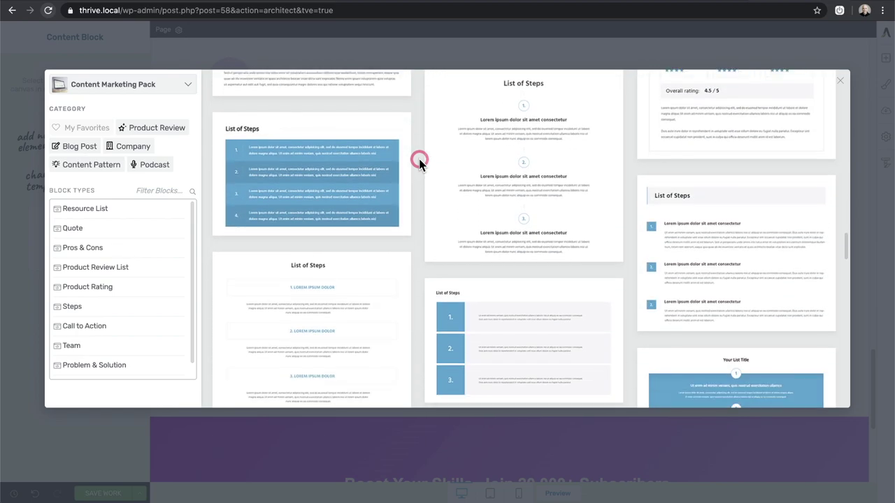
pyautogui.scroll(-10, 419, 158)
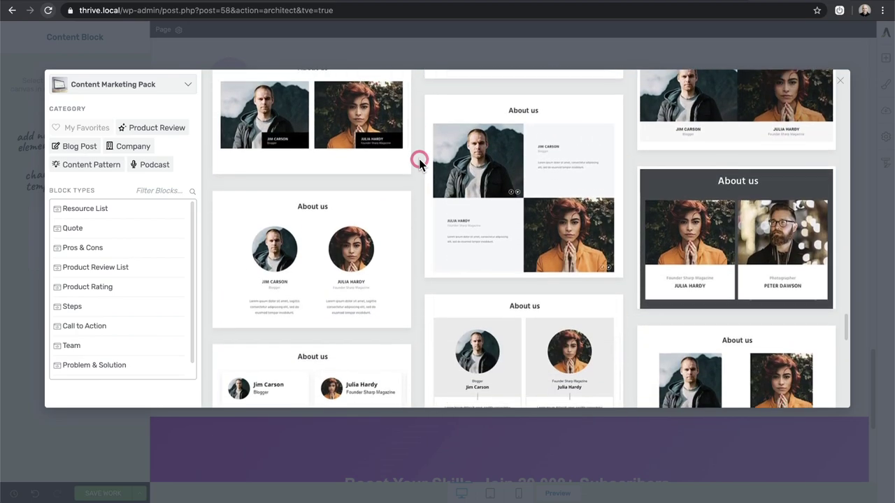
pyautogui.scroll(-3, 419, 158)
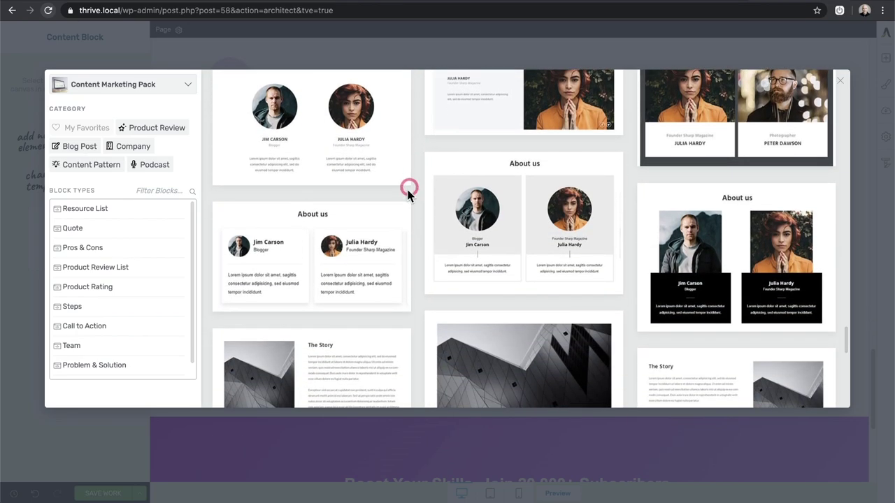
pyautogui.click(375, 230)
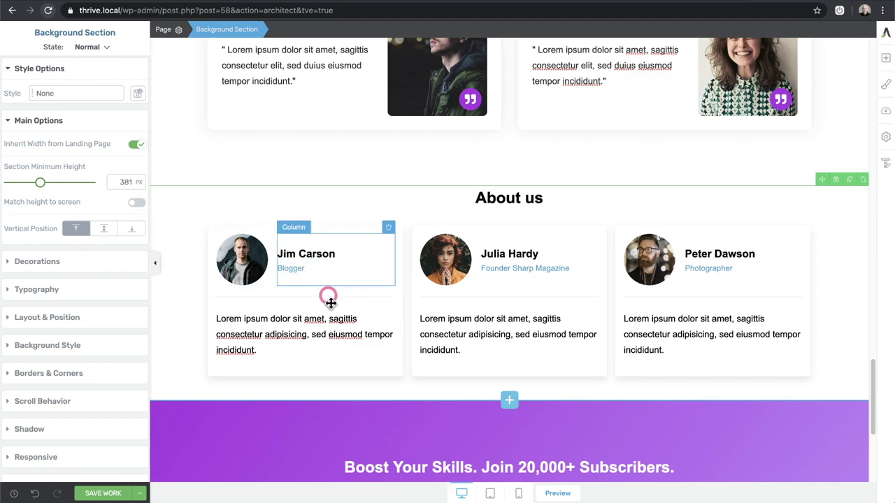
# Review the inserted "About us" block and select the content box that wraps its heading and team cards.
pyautogui.scroll(-3, 421, 409)
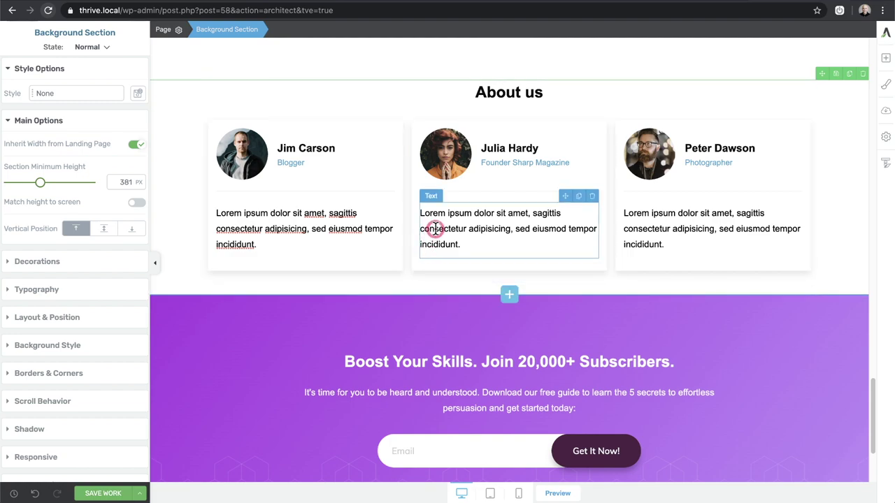
pyautogui.click(594, 111)
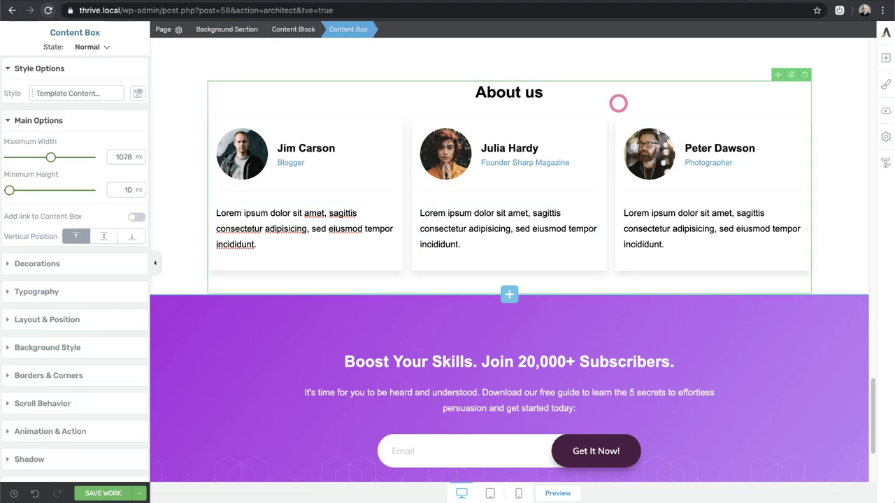
pyautogui.scroll(3, 618, 103)
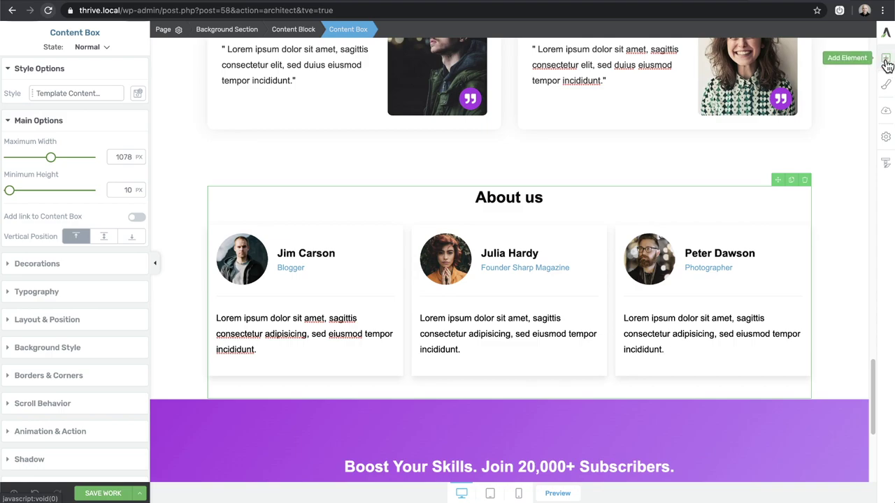
# Review the available page elements under Foundation, Building Blocks and Thrive Integrations, with nothing selected on the canvas.
pyautogui.click(885, 63)
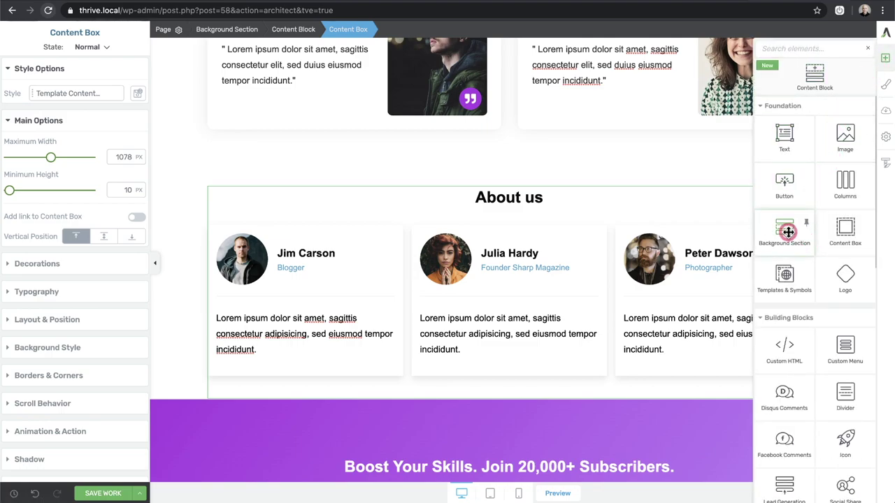
pyautogui.scroll(-3, 815, 280)
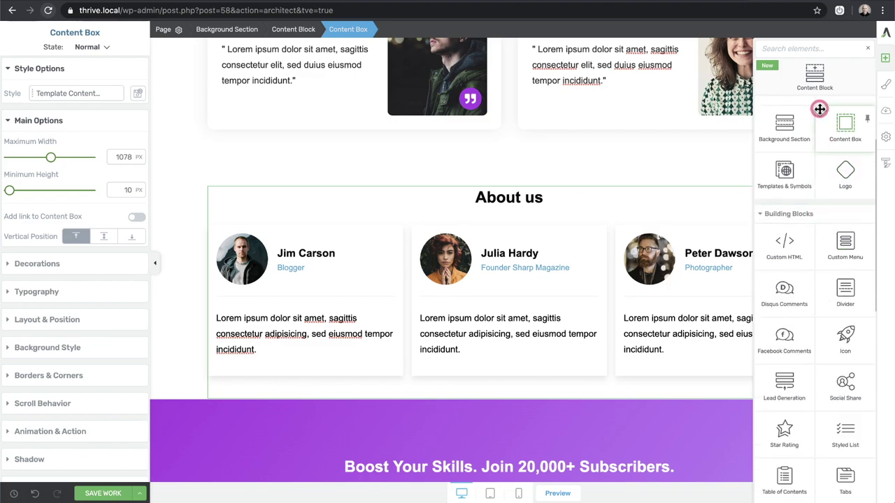
pyautogui.press('Escape')
pyautogui.scroll(-6, 817, 212)
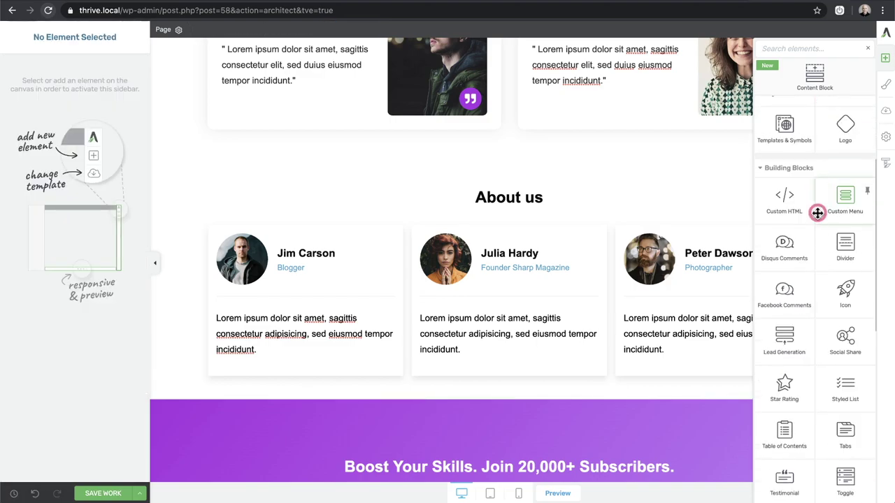
pyautogui.scroll(-5, 817, 212)
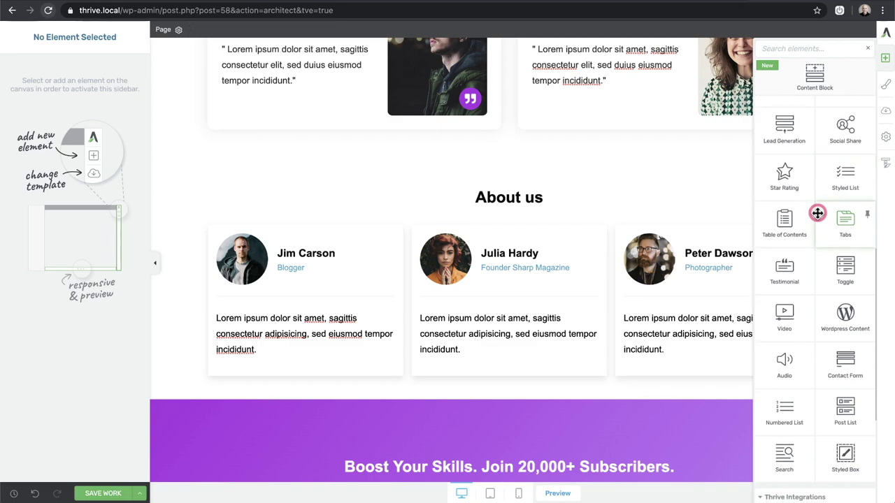
pyautogui.scroll(-1, 817, 212)
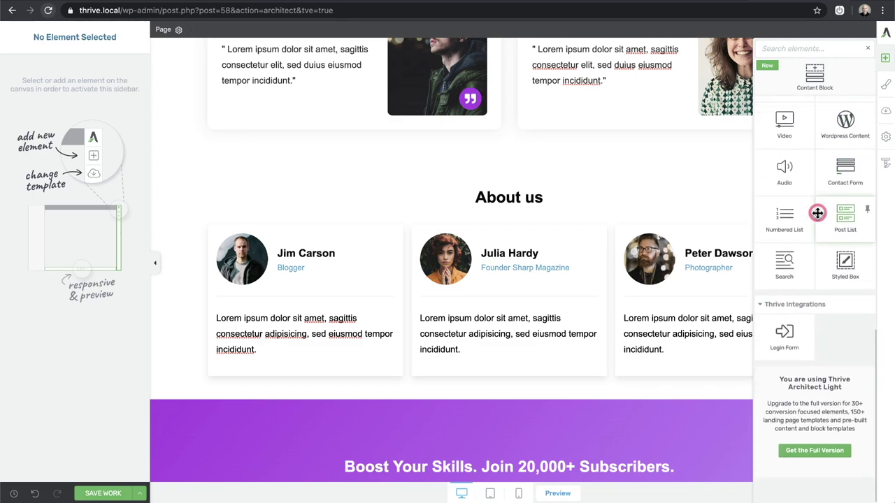
pyautogui.scroll(12, 817, 213)
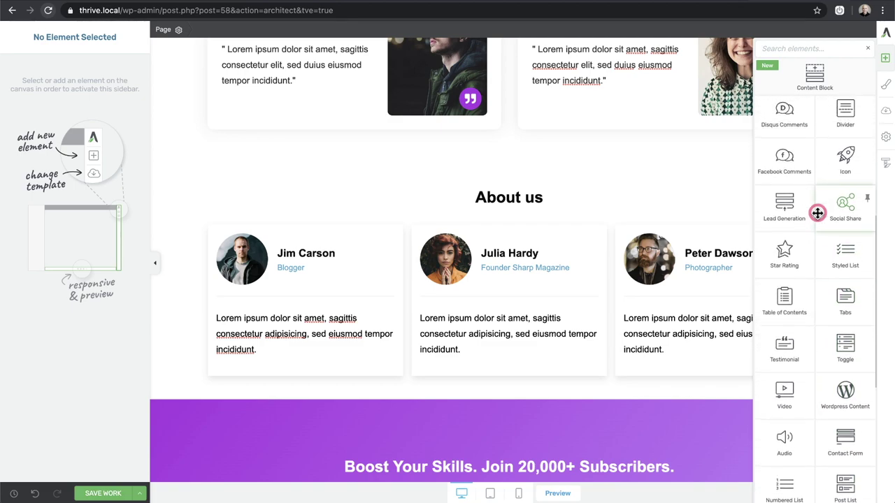
pyautogui.scroll(3, 817, 212)
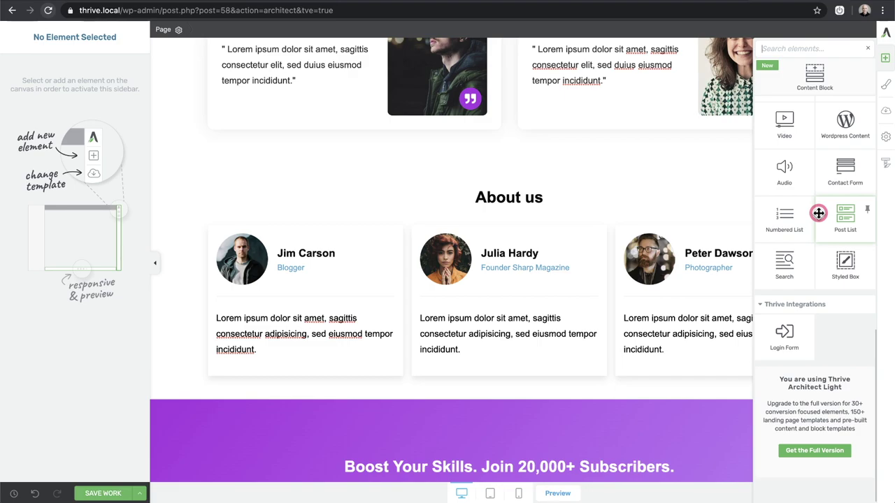
pyautogui.scroll(5, 819, 213)
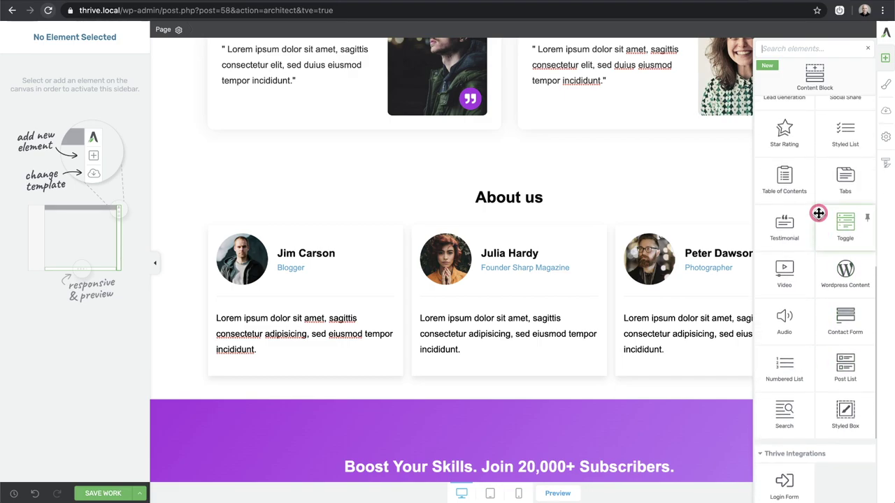
pyautogui.scroll(3, 819, 214)
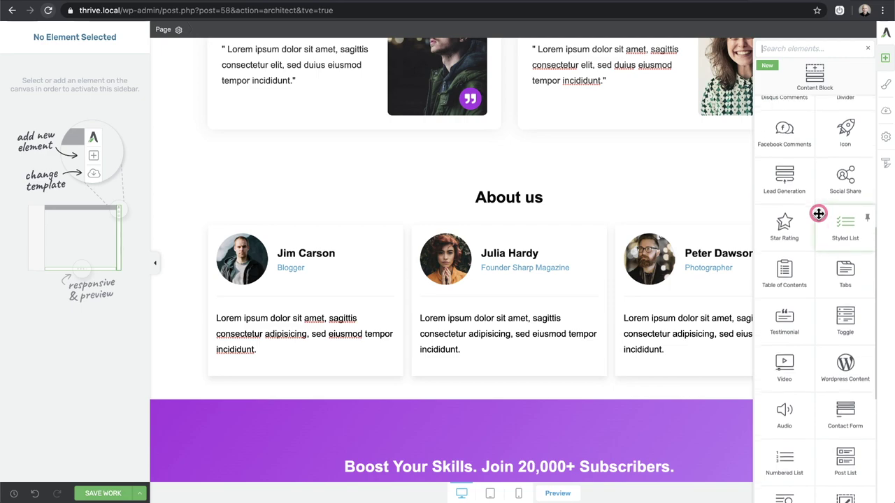
pyautogui.scroll(-5, 819, 213)
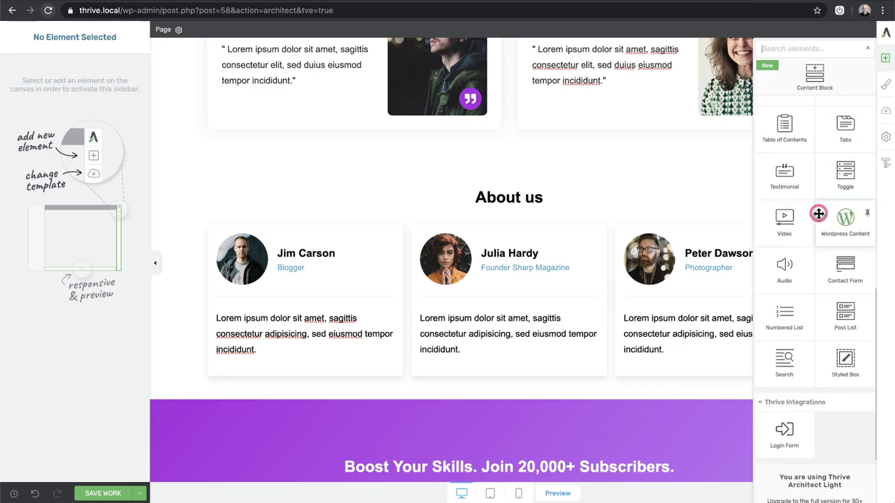
# Add a Testimonial element above the "About us" heading and browse its template collection without choosing a template.
pyautogui.scroll(-2, 818, 213)
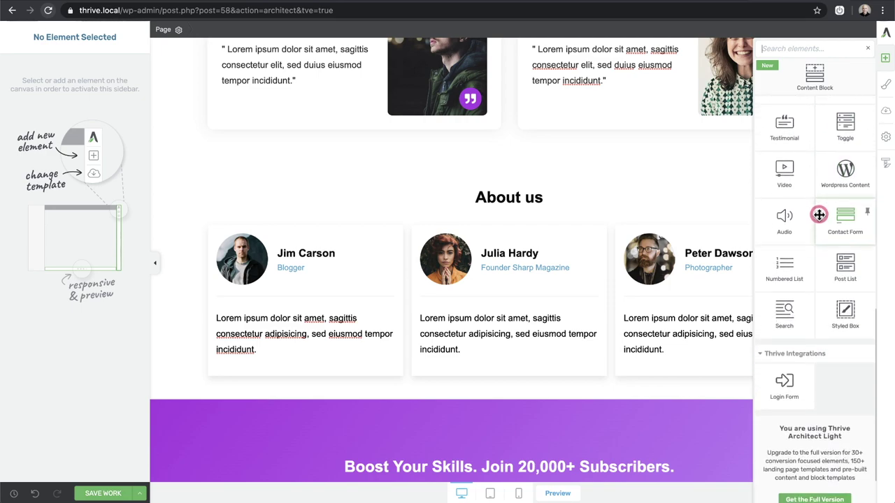
pyautogui.scroll(3, 818, 213)
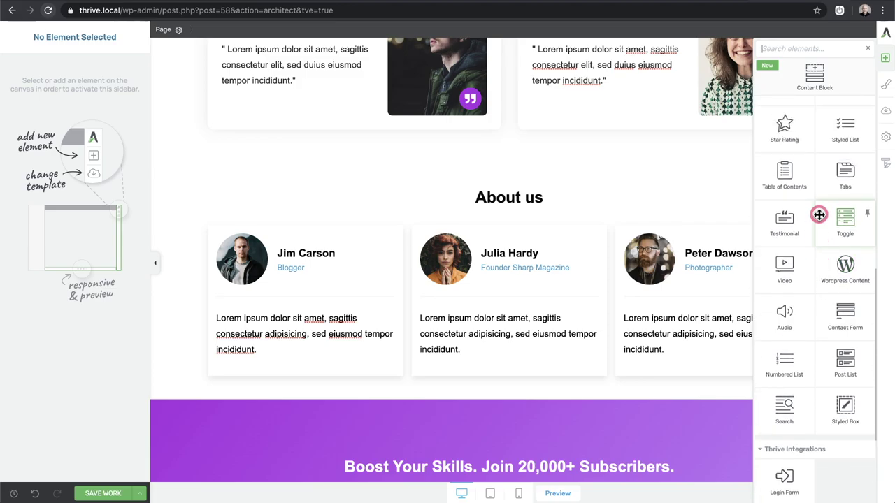
pyautogui.moveTo(794, 223); pyautogui.dragTo(569, 190)
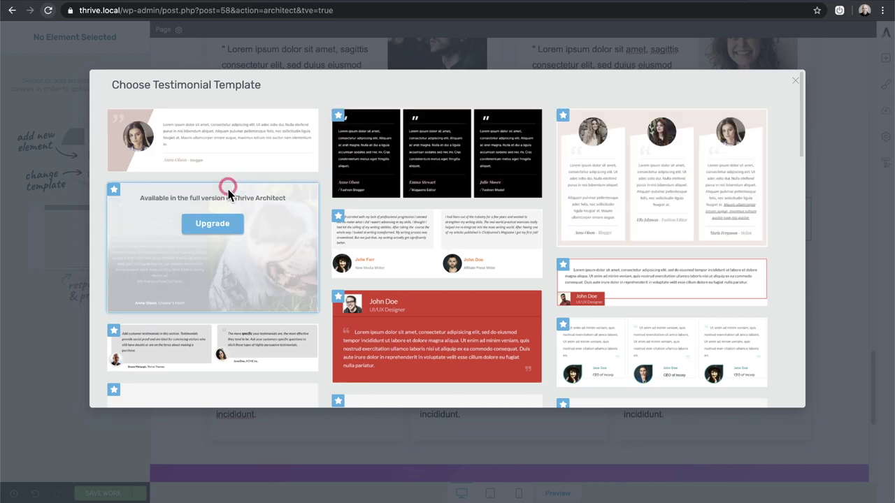
pyautogui.scroll(-5, 462, 285)
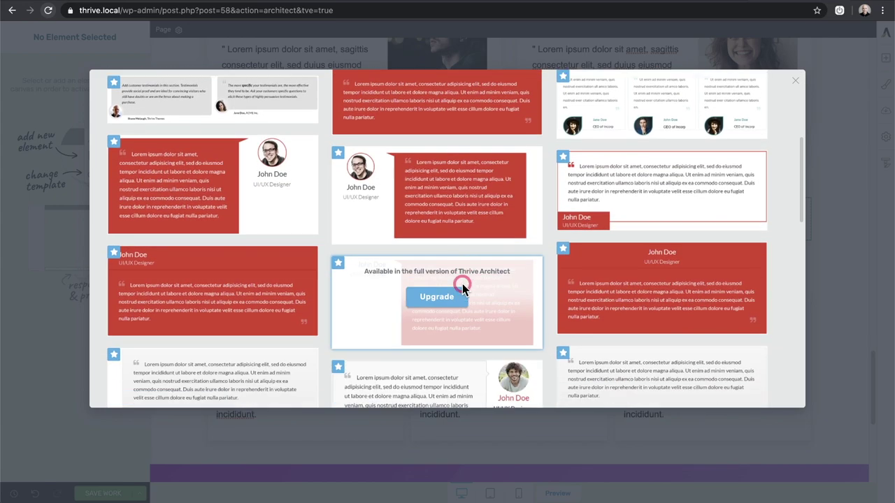
pyautogui.scroll(-6, 490, 280)
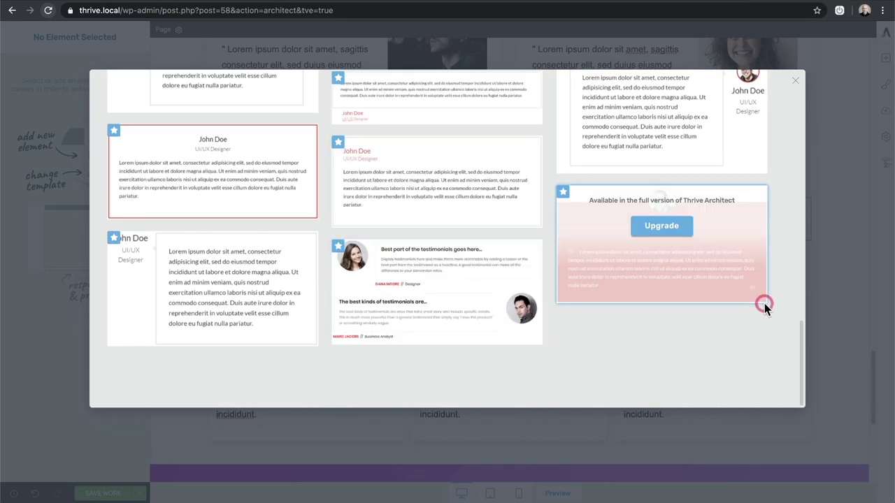
pyautogui.scroll(5, 772, 291)
pyautogui.scroll(6, 783, 278)
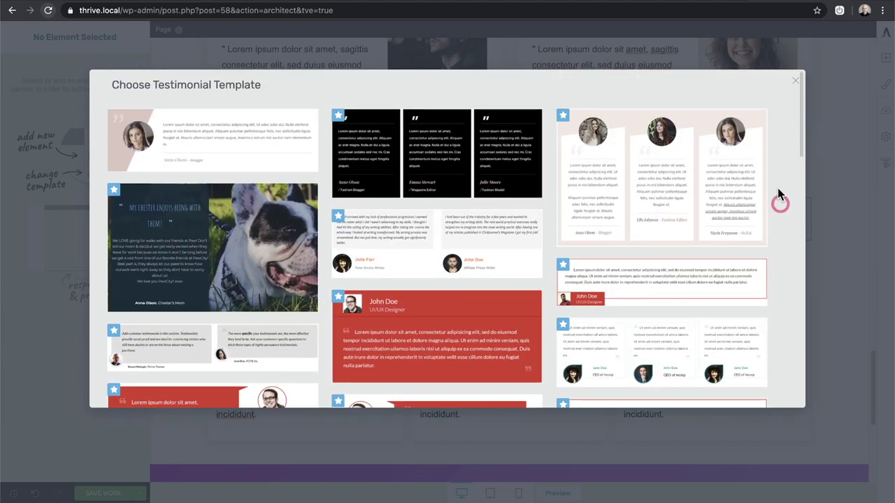
pyautogui.click(797, 81)
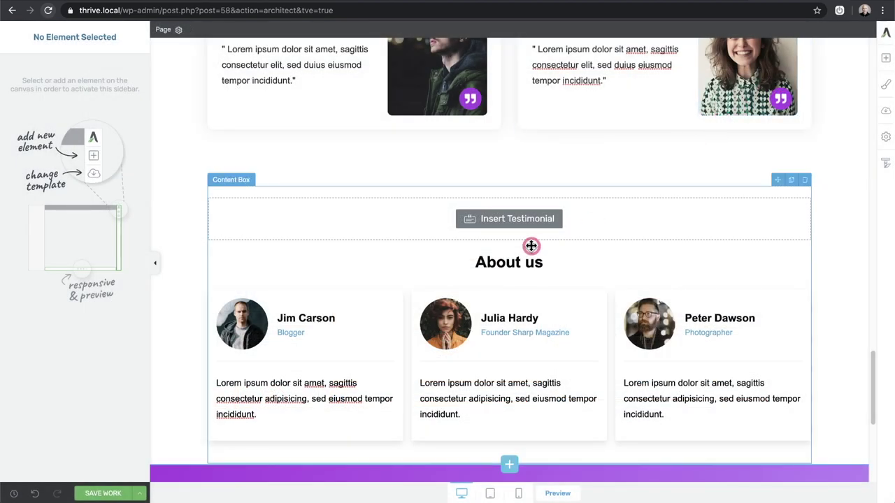
# Apply the free Chic Light template, with a round portrait over a slanted pink panel, to the empty testimonial.
pyautogui.click(449, 225)
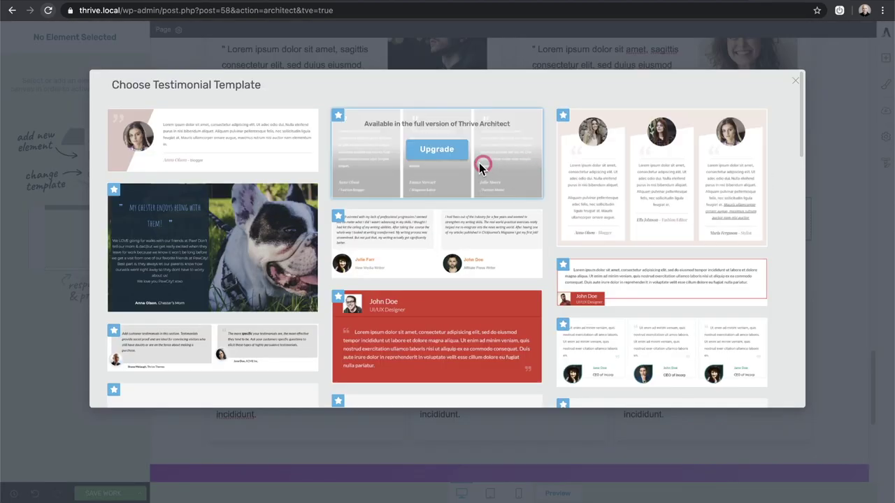
pyautogui.scroll(-3, 447, 185)
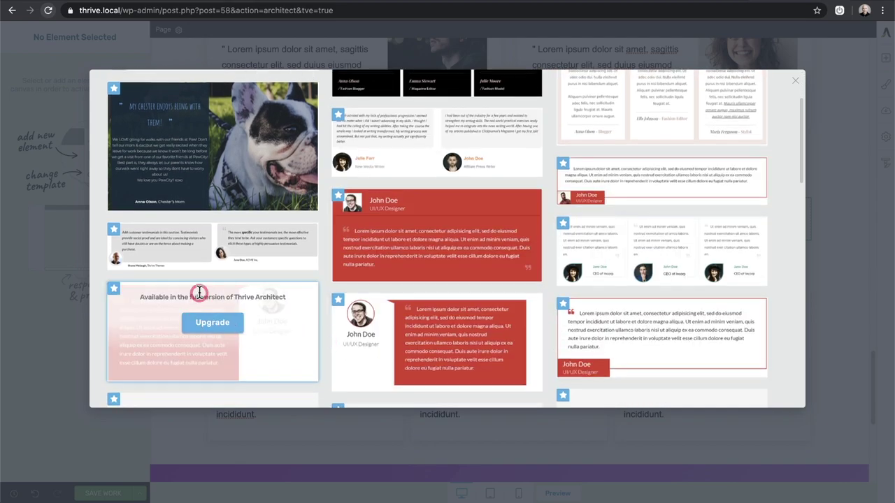
pyautogui.scroll(3, 202, 266)
pyautogui.scroll(1, 202, 262)
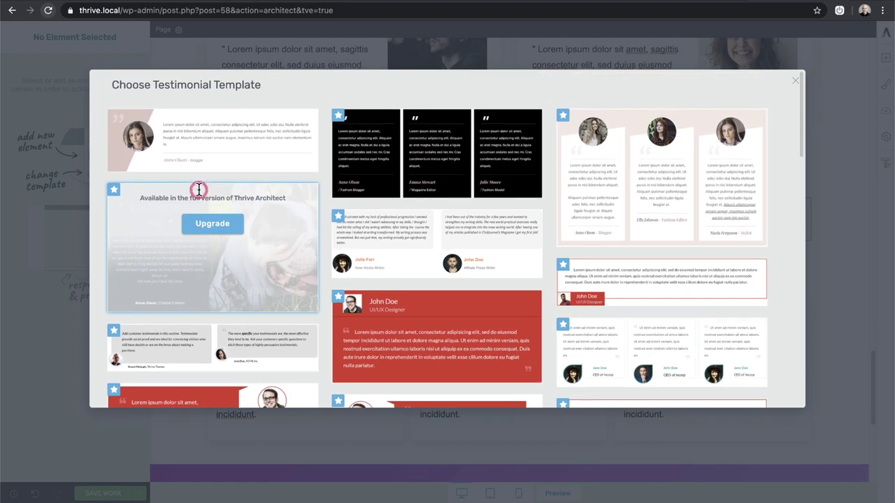
pyautogui.click(213, 146)
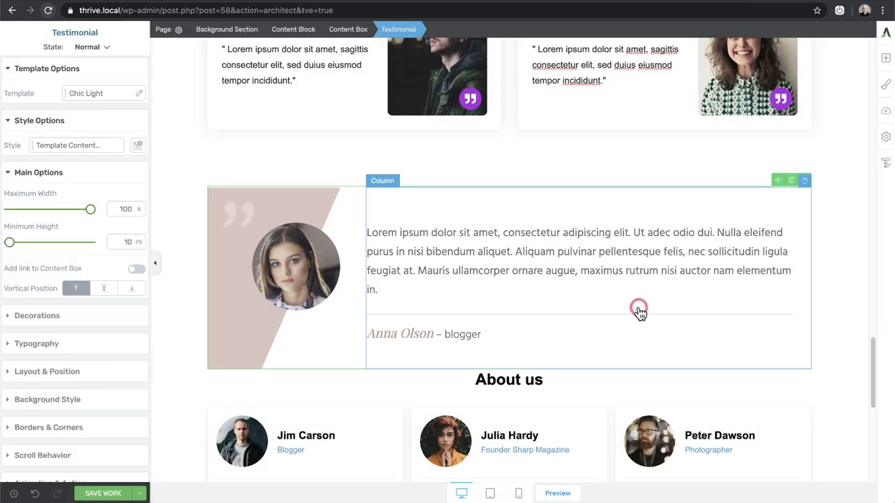
# Add a Styled Box between the testimonial and the "About us" heading and browse all its templates without choosing one.
pyautogui.scroll(-3, 650, 303)
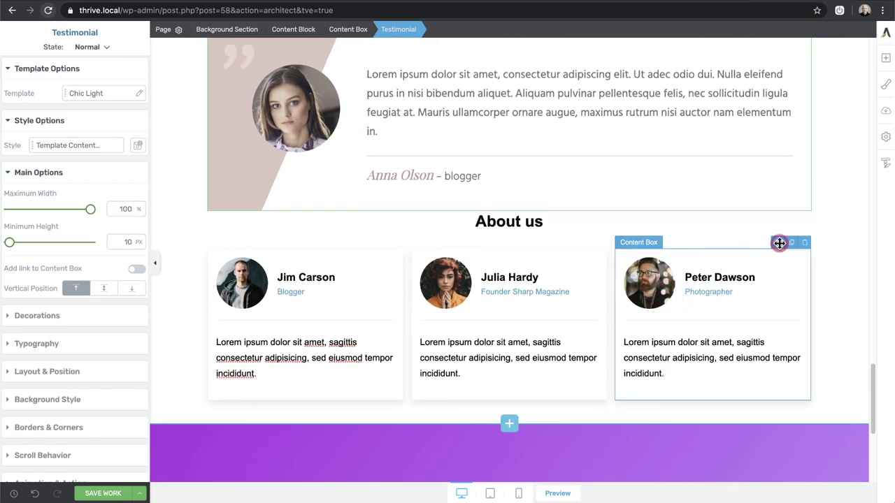
pyautogui.click(885, 60)
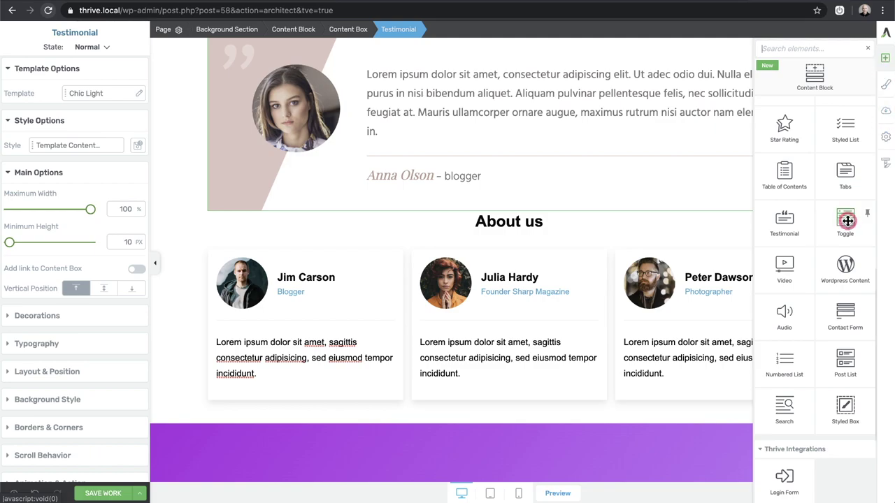
pyautogui.scroll(-2, 833, 256)
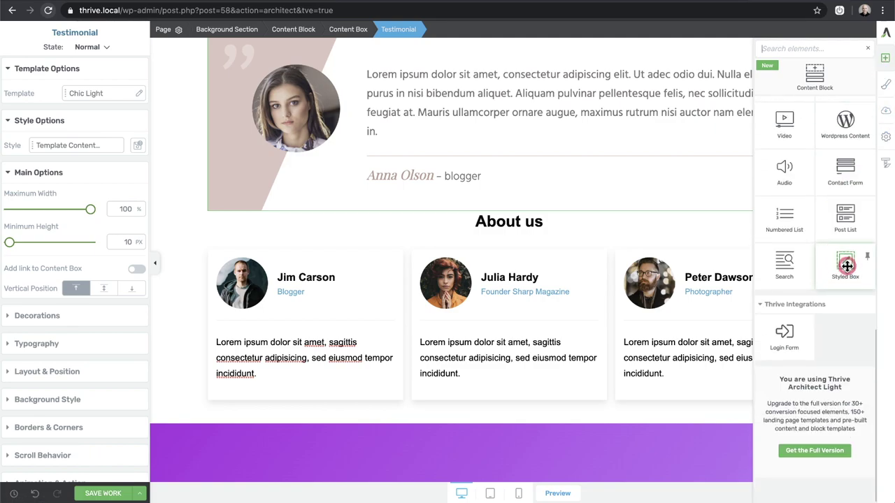
pyautogui.moveTo(846, 266); pyautogui.dragTo(503, 230)
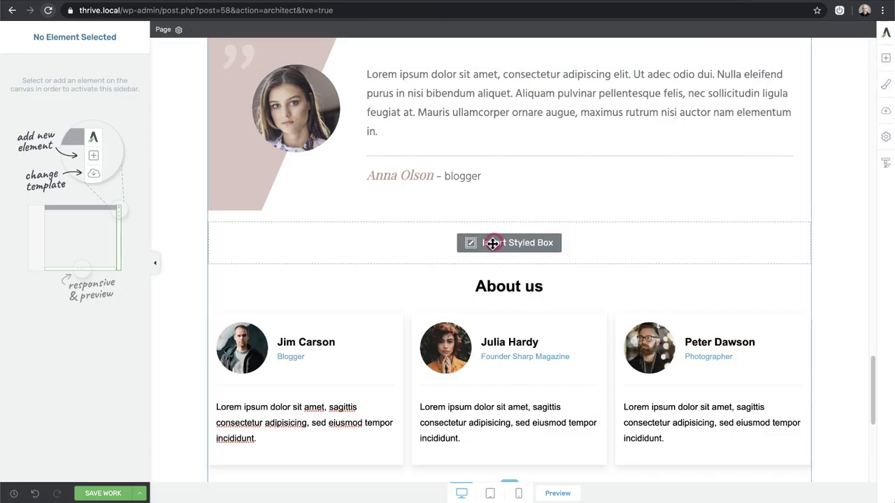
pyautogui.click(493, 242)
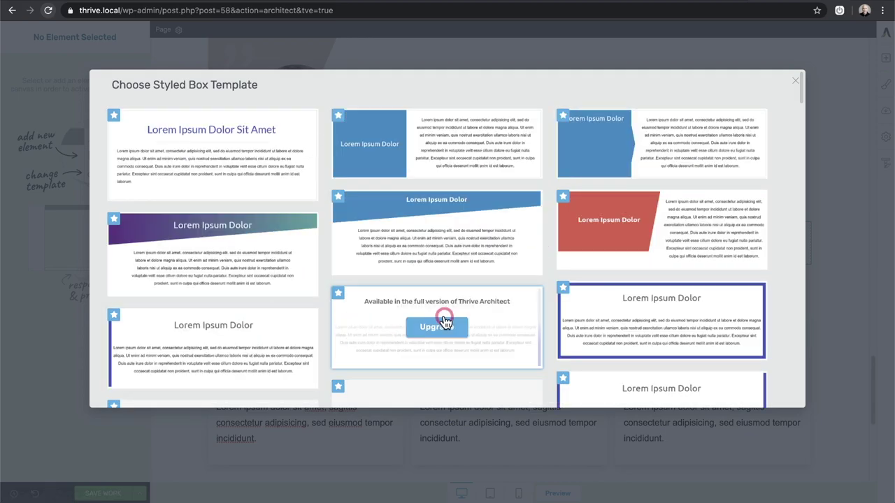
pyautogui.scroll(-5, 443, 320)
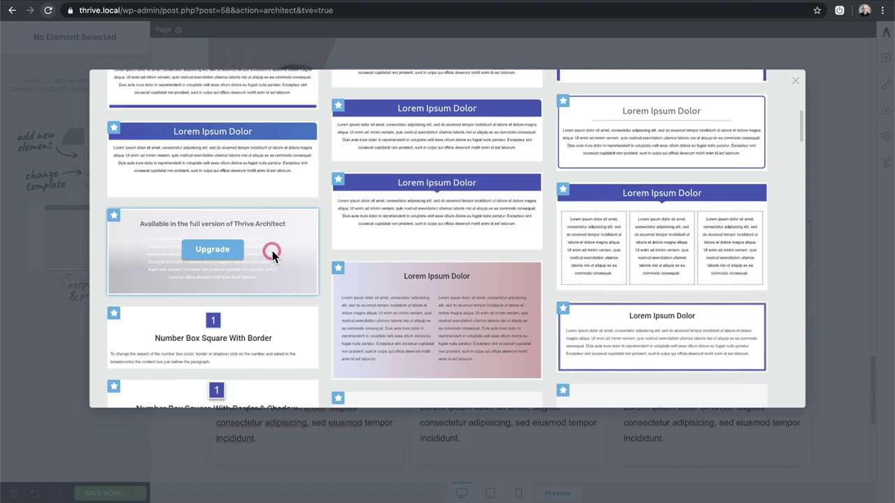
pyautogui.scroll(-10, 272, 253)
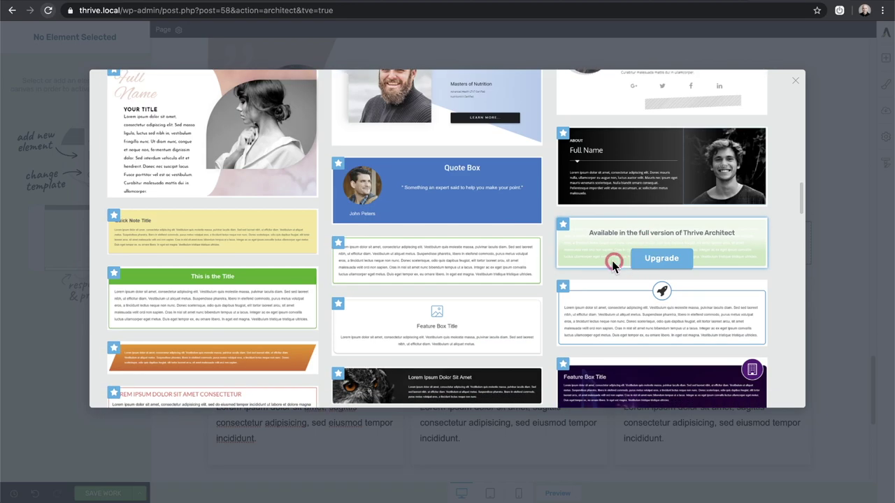
pyautogui.scroll(-10, 247, 241)
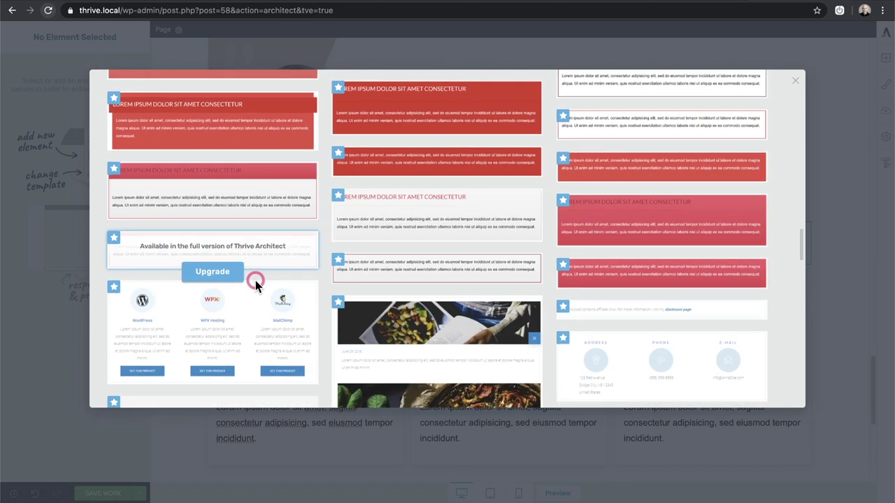
pyautogui.scroll(-15, 255, 280)
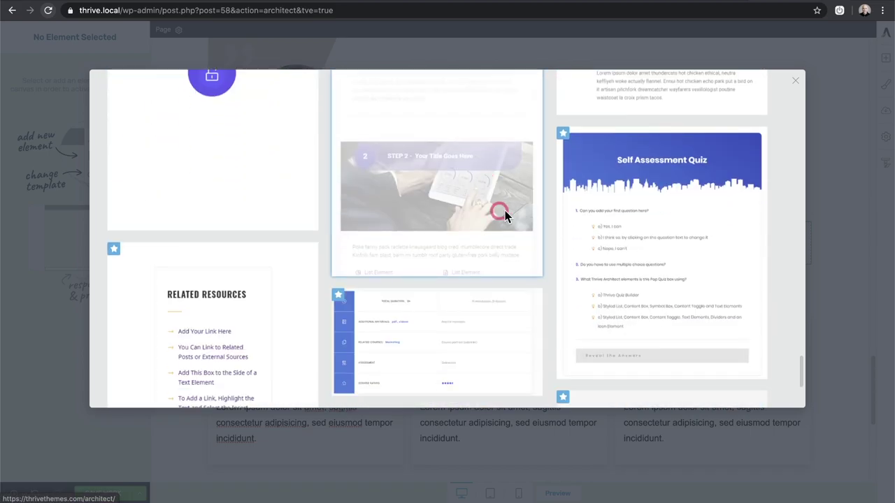
pyautogui.scroll(-5, 504, 210)
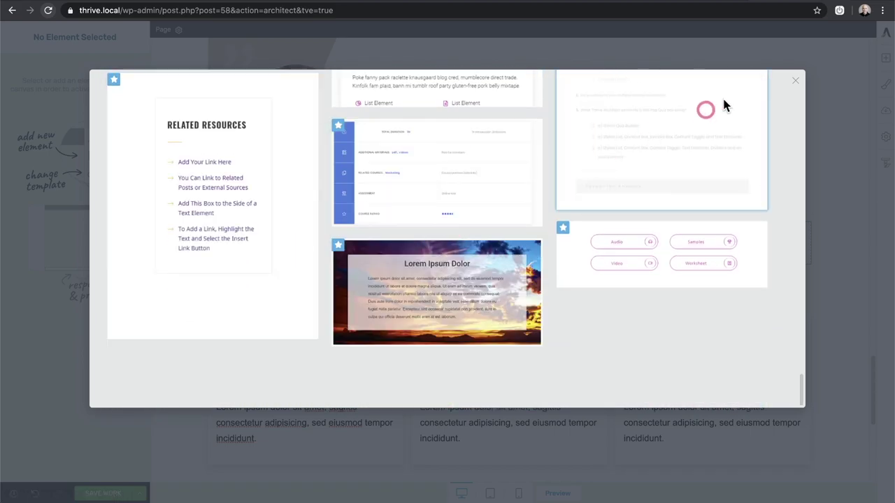
pyautogui.click(800, 81)
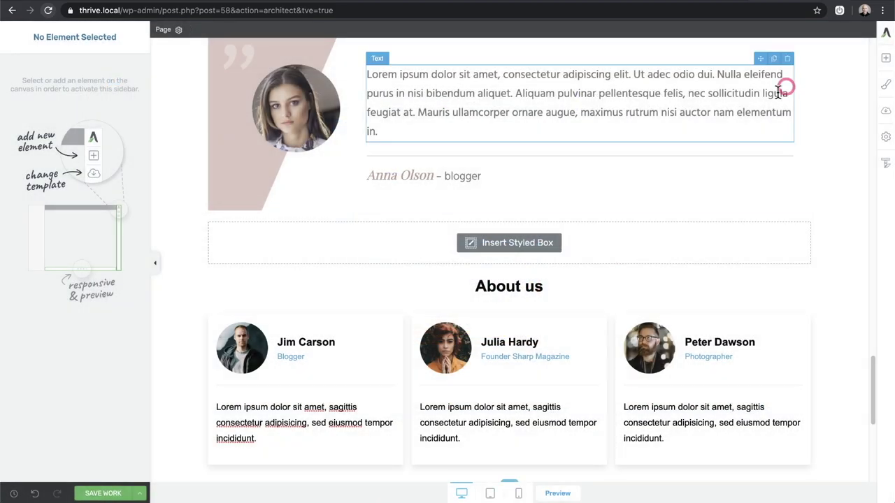
# Check the Styled Box templates once more, close them and delete the empty Styled Box placeholder.
pyautogui.click(569, 257)
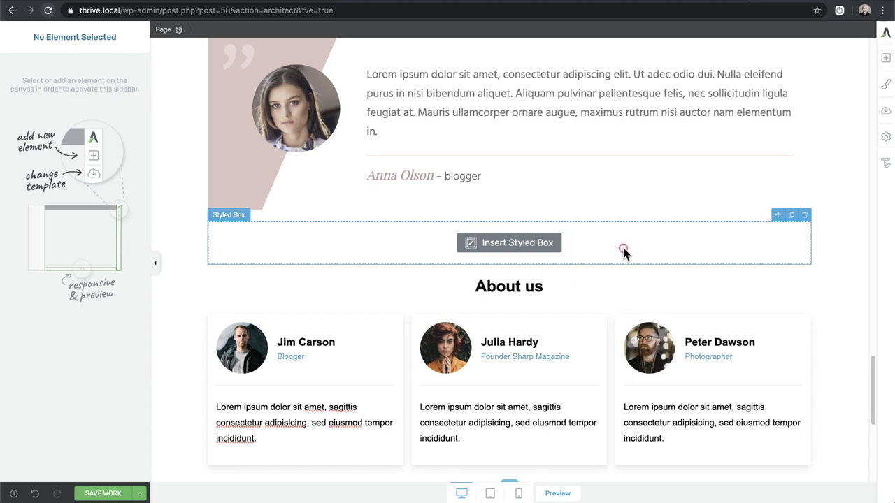
pyautogui.click(419, 256)
pyautogui.click(490, 242)
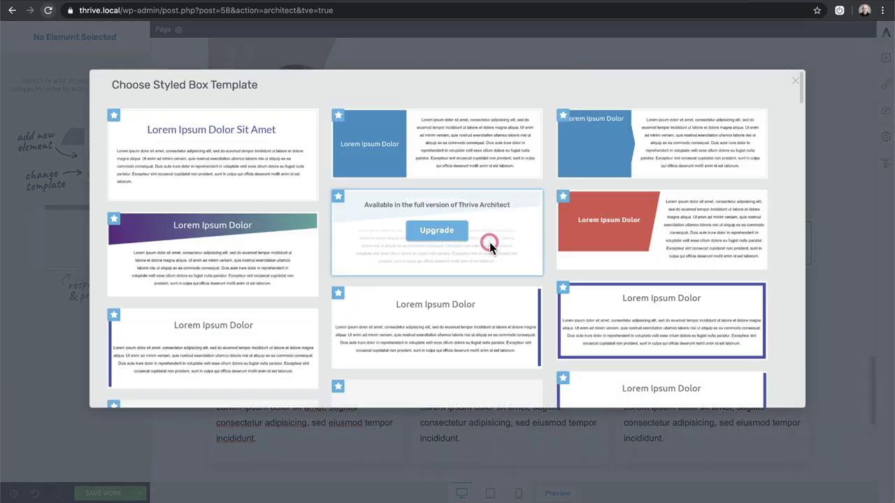
pyautogui.click(269, 181)
pyautogui.click(740, 97)
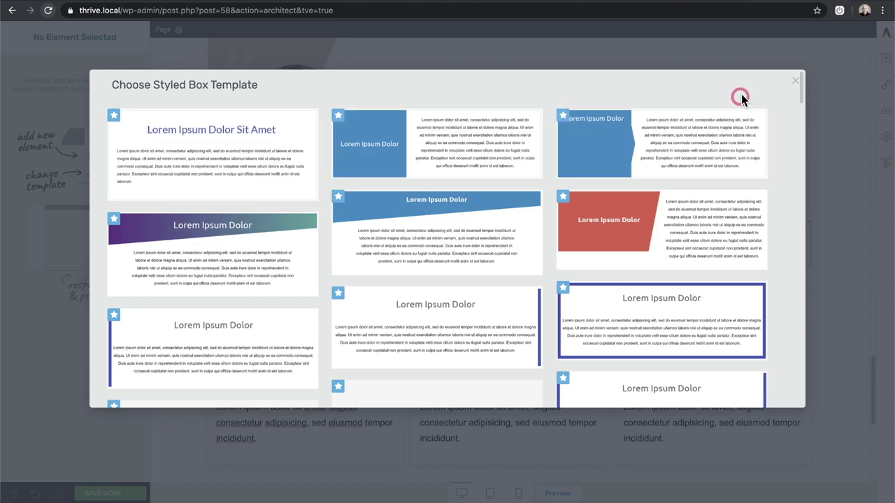
pyautogui.click(798, 83)
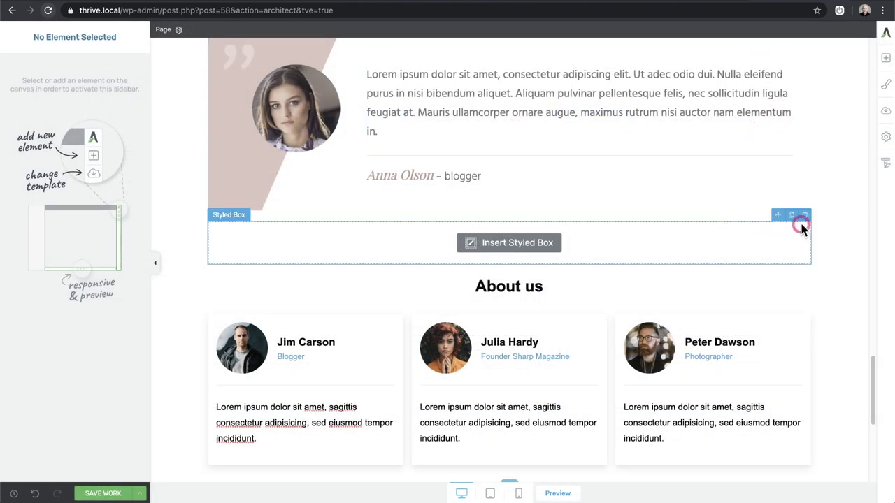
pyautogui.click(805, 215)
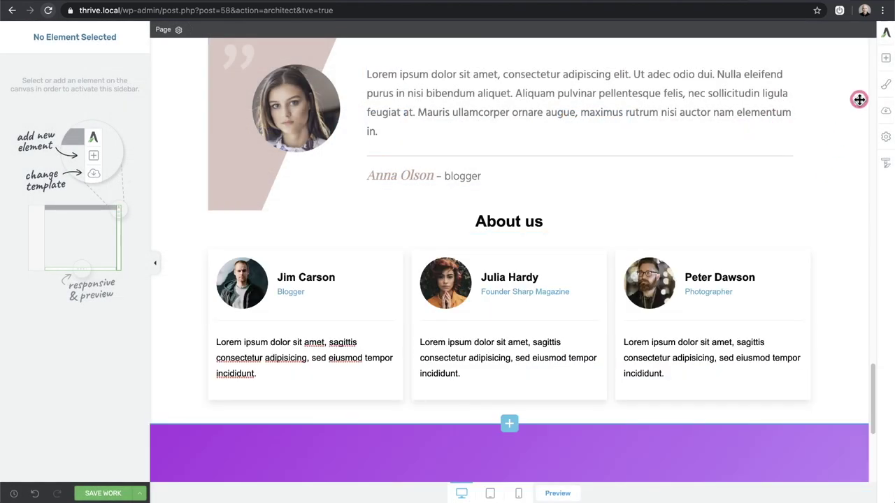
# Add a Contact Form element between the testimonial and the "About us" heading.
pyautogui.click(886, 58)
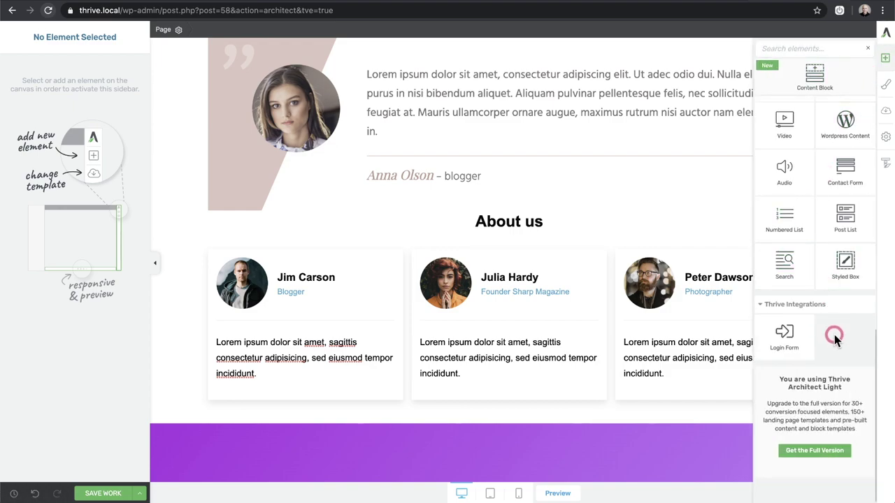
pyautogui.scroll(3, 831, 334)
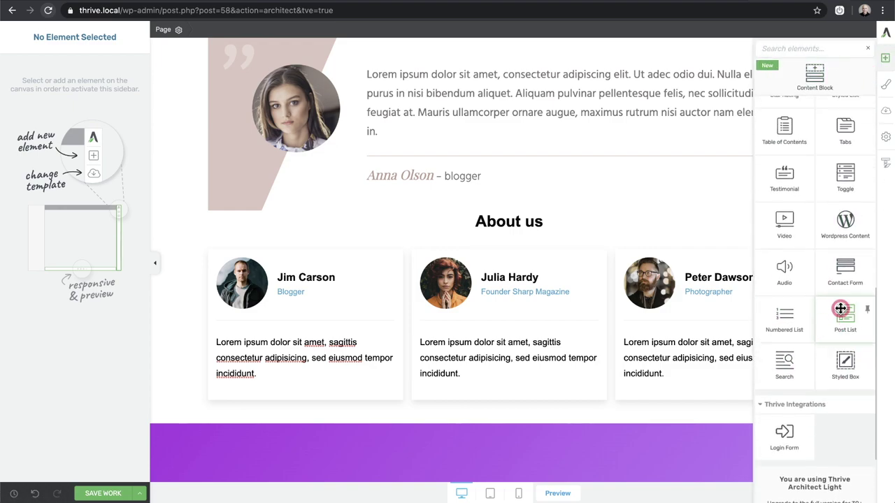
pyautogui.moveTo(852, 272); pyautogui.dragTo(505, 228)
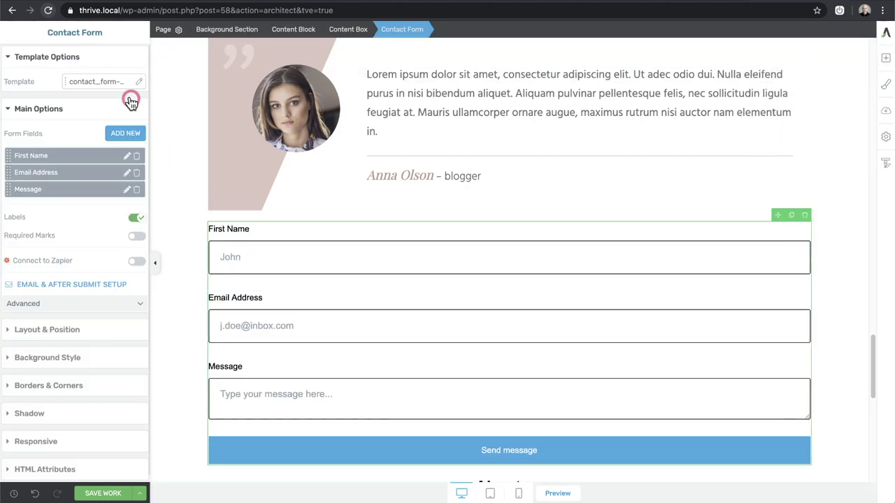
# Examine the available Contact Form templates through to the end of the list, keeping the form's current template.
pyautogui.click(114, 82)
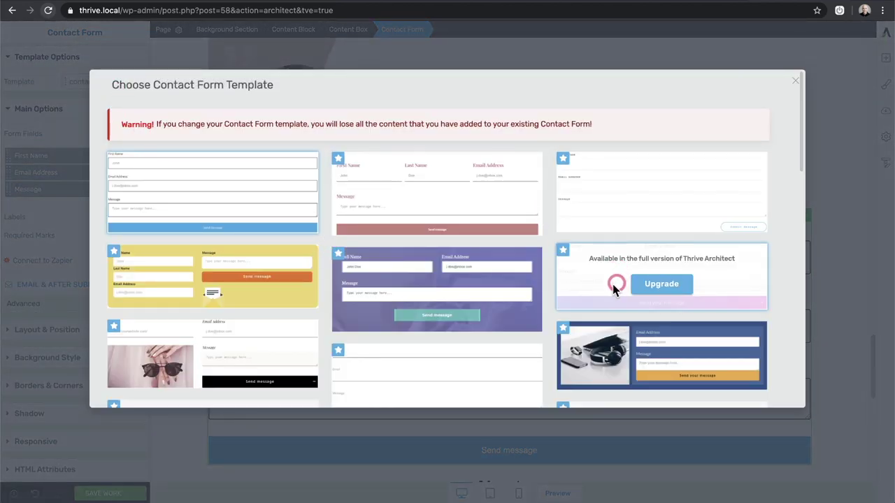
pyautogui.scroll(-2, 227, 302)
pyautogui.scroll(2, 229, 198)
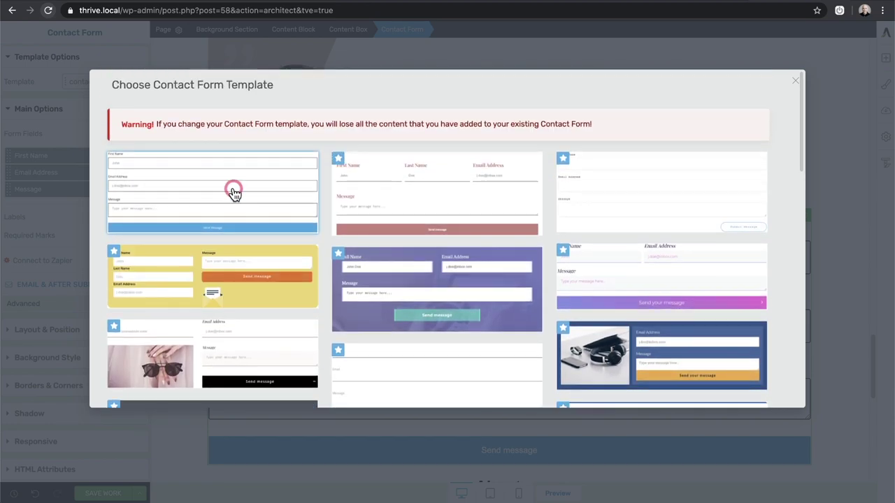
pyautogui.scroll(-2, 240, 190)
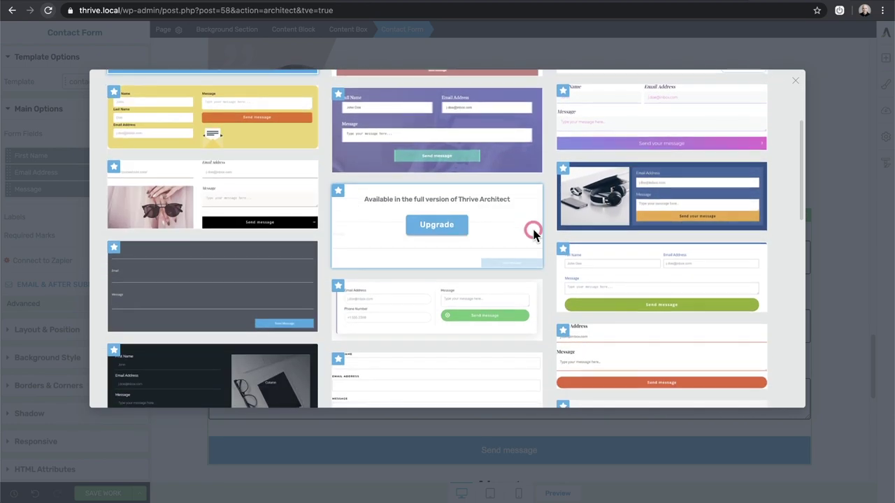
pyautogui.scroll(-1, 418, 301)
pyautogui.scroll(-5, 418, 298)
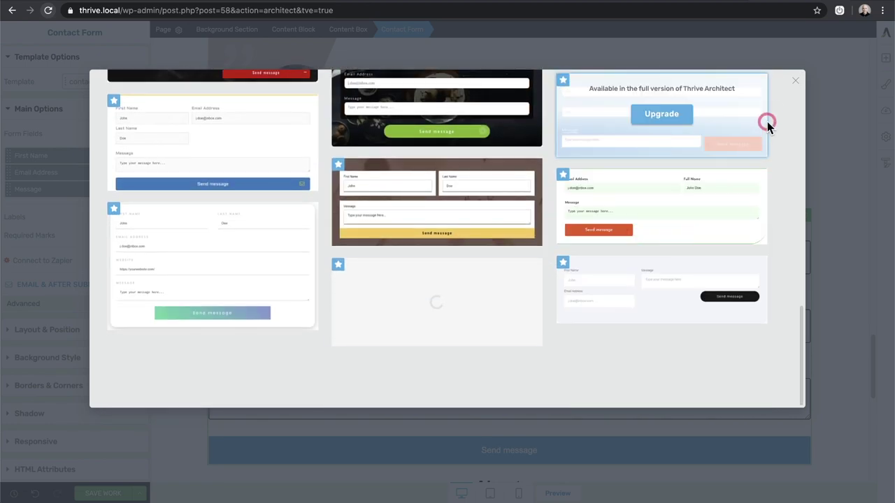
pyautogui.click(797, 85)
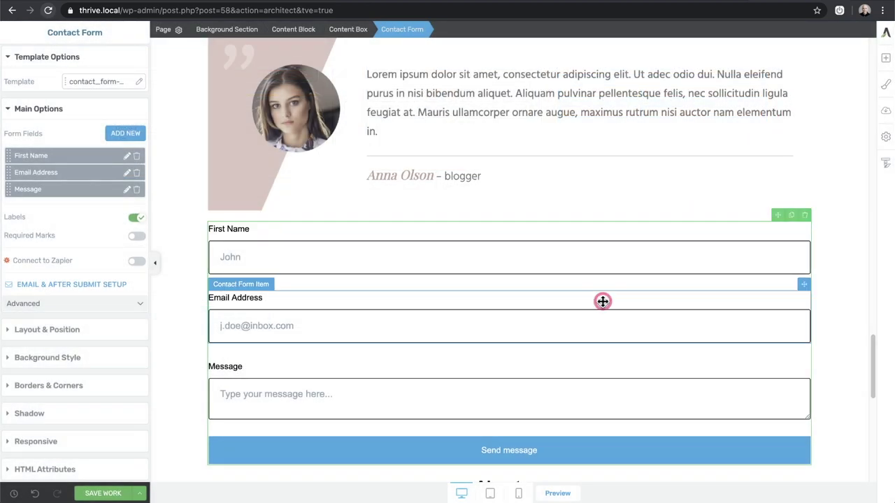
# Review the list of available page elements down to the Thrive Integrations section.
pyautogui.click(887, 63)
pyautogui.scroll(-3, 811, 280)
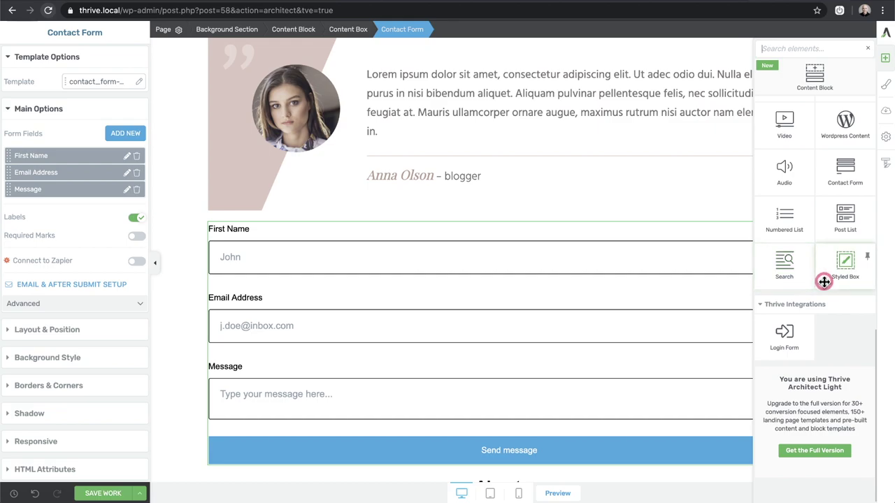
pyautogui.scroll(3, 825, 282)
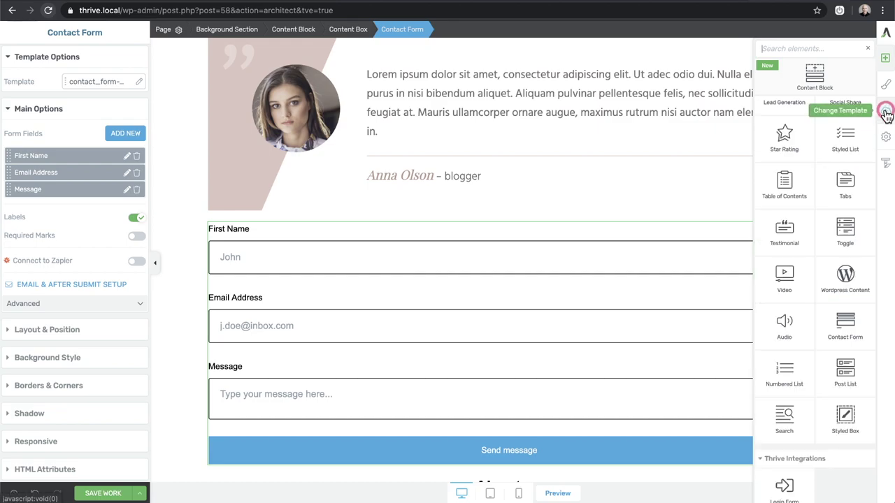
# Open the landing page template chooser and browse the ShapeShift Theme templates and the other Smart Landing Page sets.
pyautogui.click(885, 115)
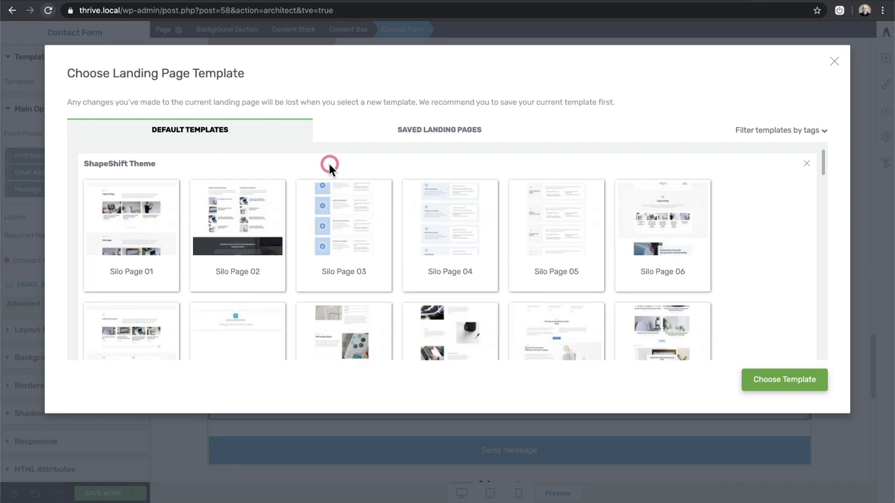
pyautogui.scroll(-2, 315, 168)
pyautogui.scroll(-8, 545, 218)
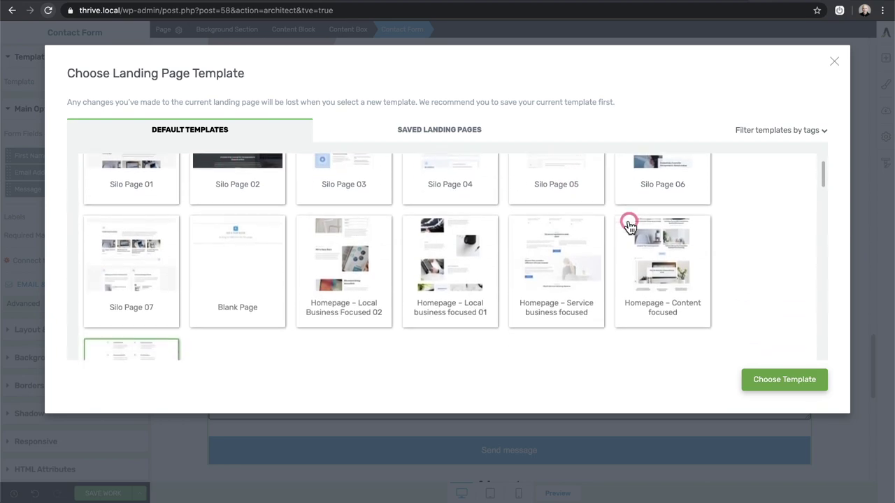
pyautogui.scroll(-3, 363, 227)
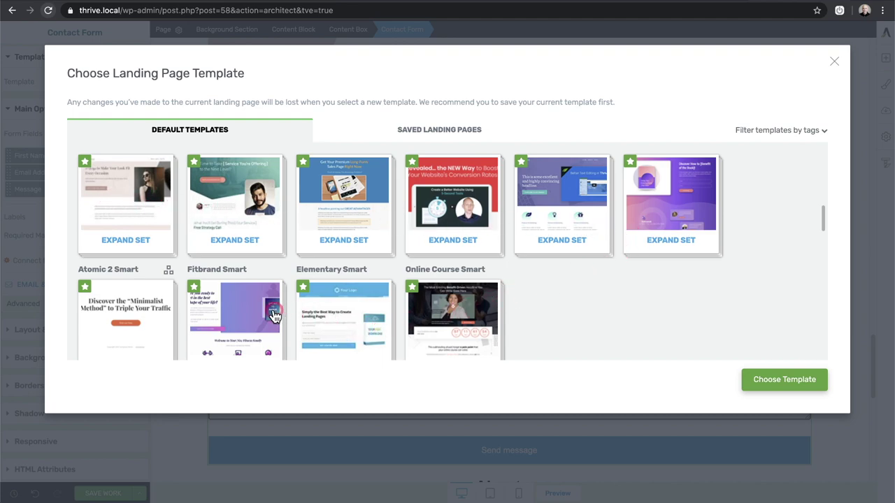
pyautogui.scroll(3, 260, 310)
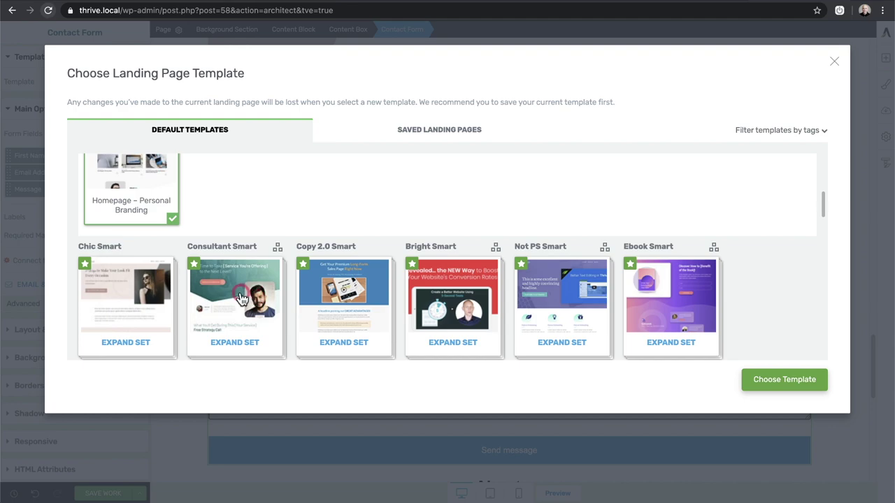
pyautogui.scroll(-2, 241, 299)
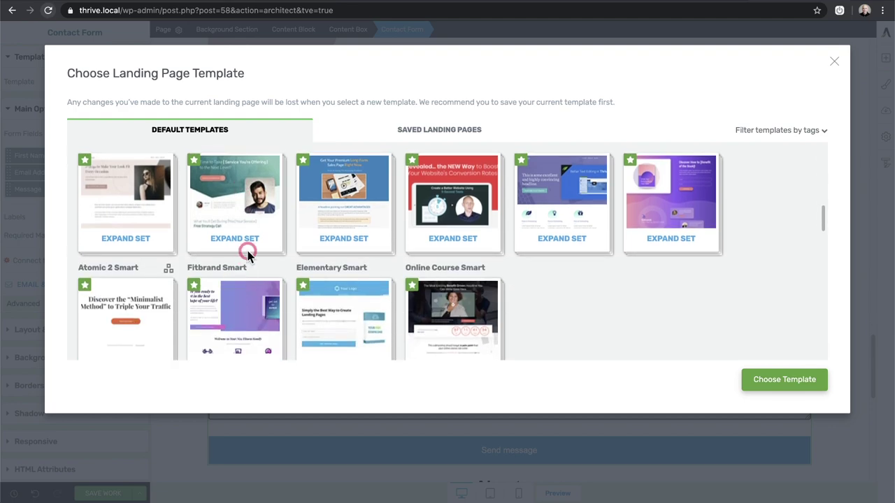
# Expand the Consultant Smart set and check the availability of its Consultation Smart Confirmation template.
pyautogui.click(237, 184)
pyautogui.click(269, 236)
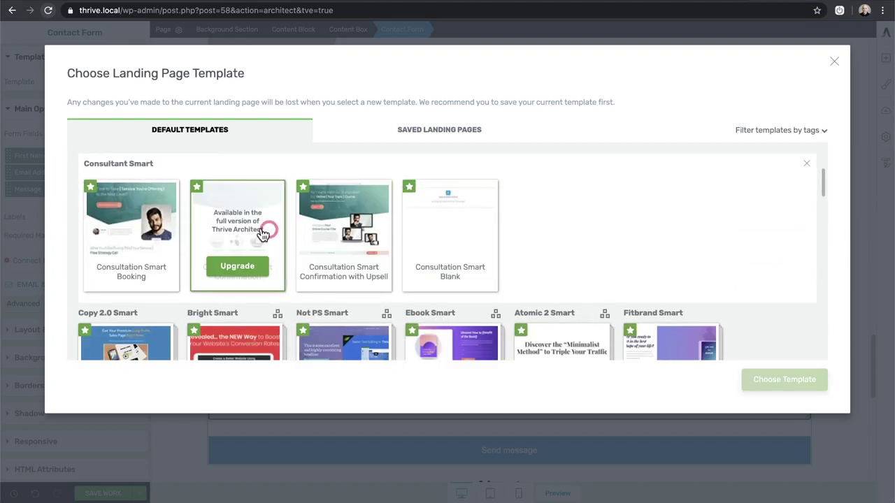
pyautogui.scroll(-3, 175, 321)
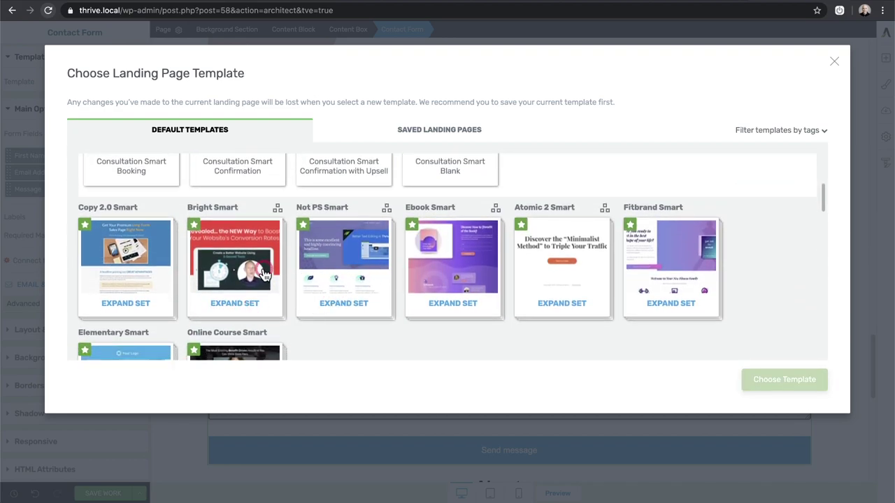
# Expand the ShapeShift Theme set again and look through the default templates toward the Legacy Landing Pages.
pyautogui.scroll(5, 264, 274)
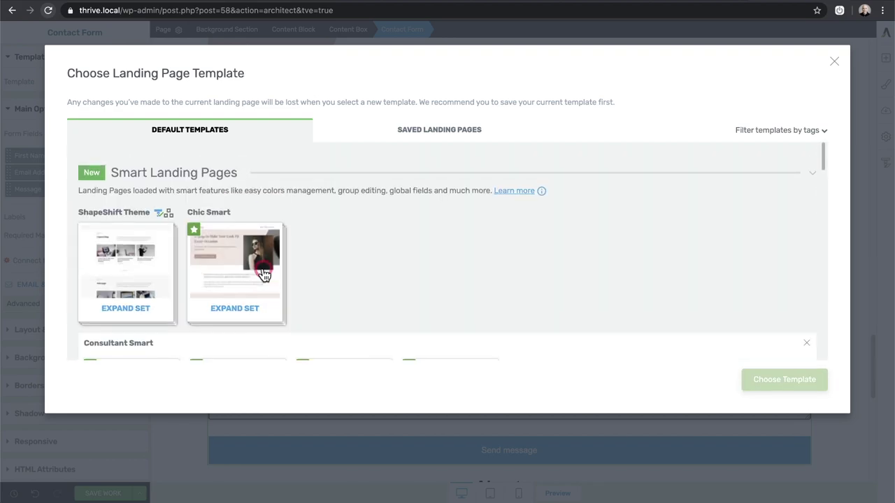
pyautogui.click(130, 267)
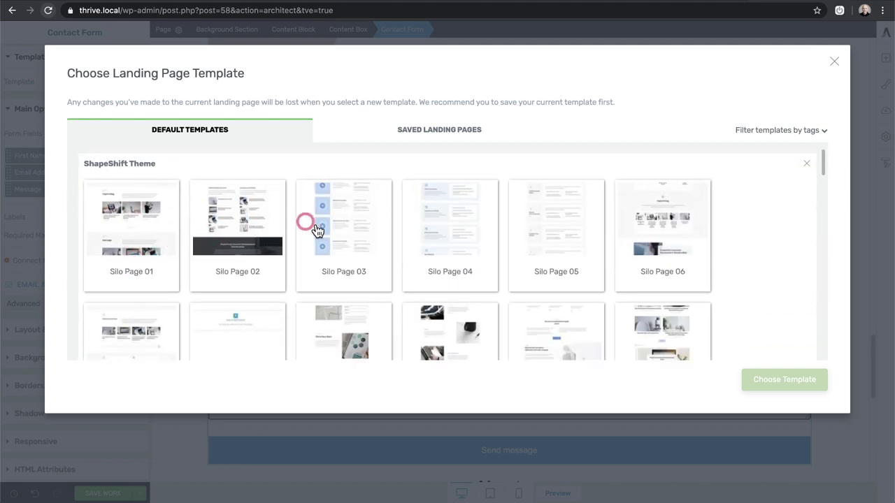
pyautogui.click(675, 277)
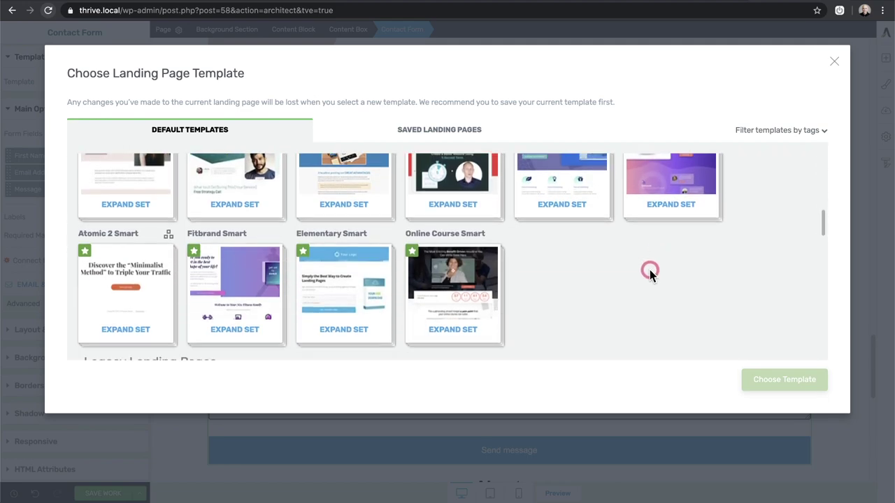